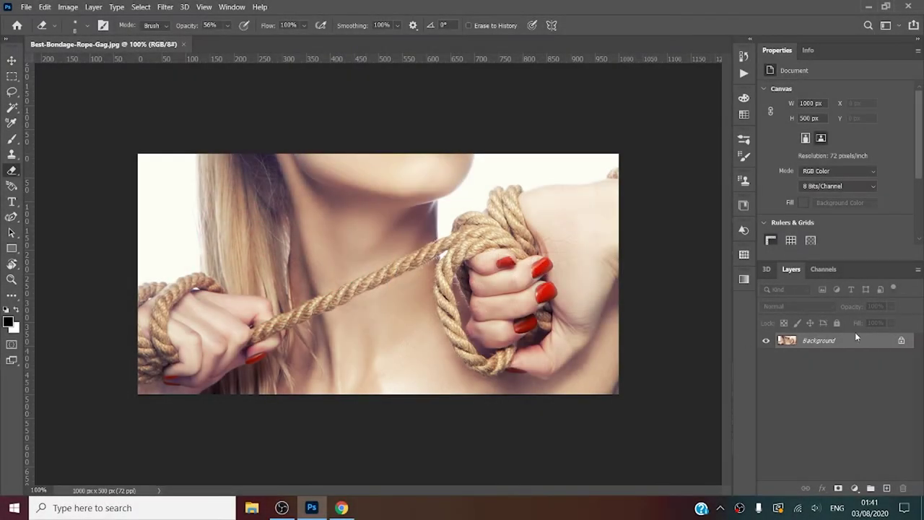
- Zoom the hand photo to fill the window and duplicate the Background onto Layer 1
key("ctrl+0")
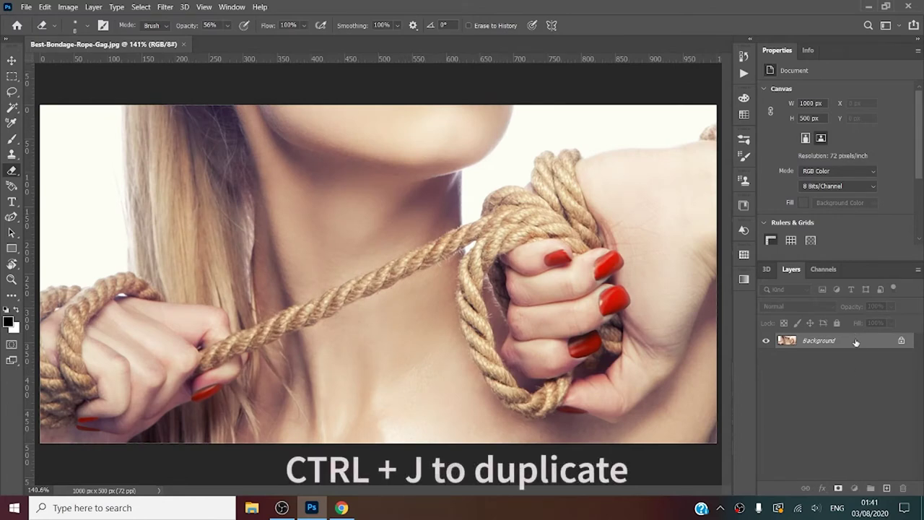
key("ctrl+j")
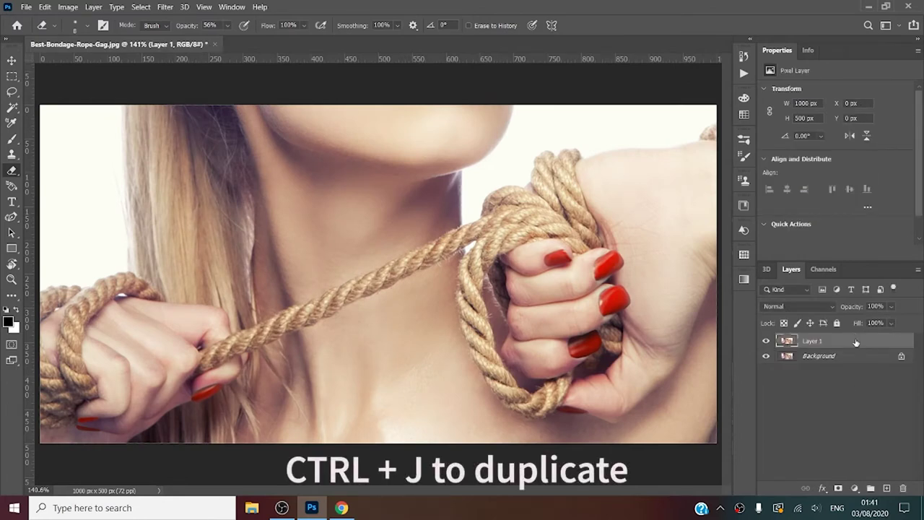
left_click(26, 7)
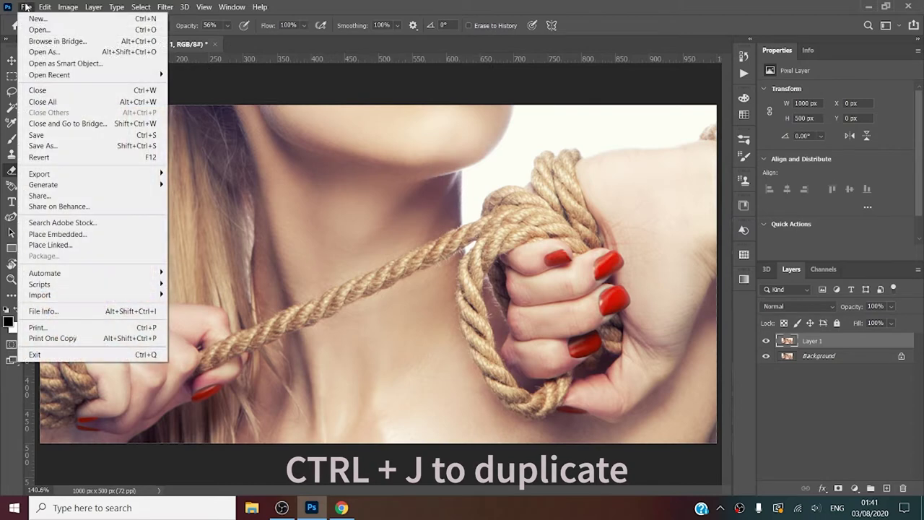
left_click(91, 233)
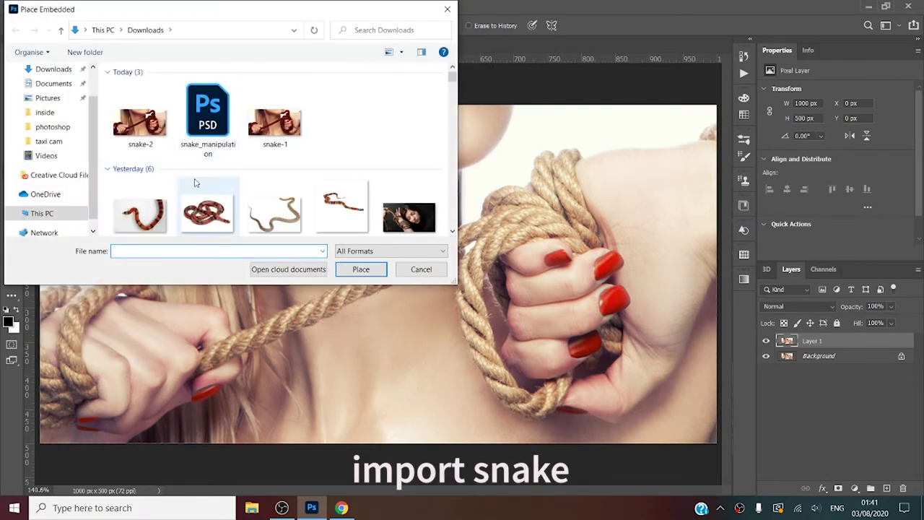
left_click(148, 230)
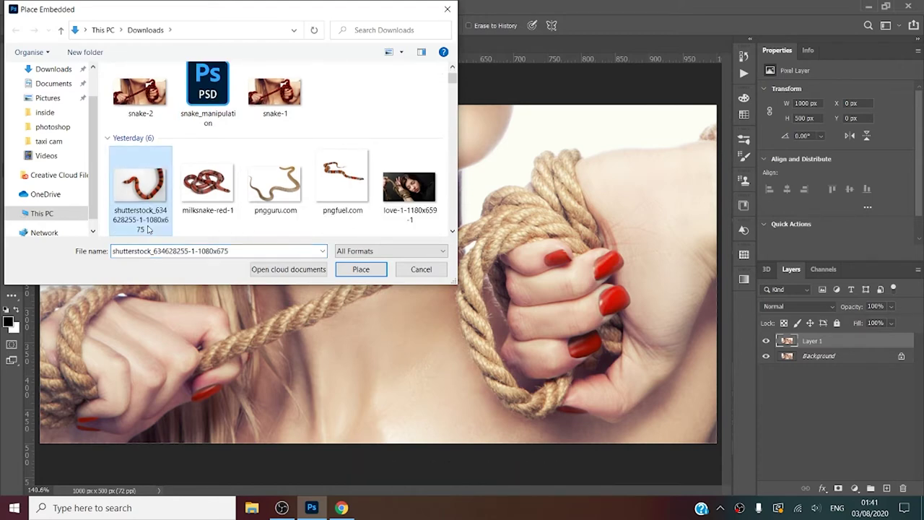
double_click(148, 230)
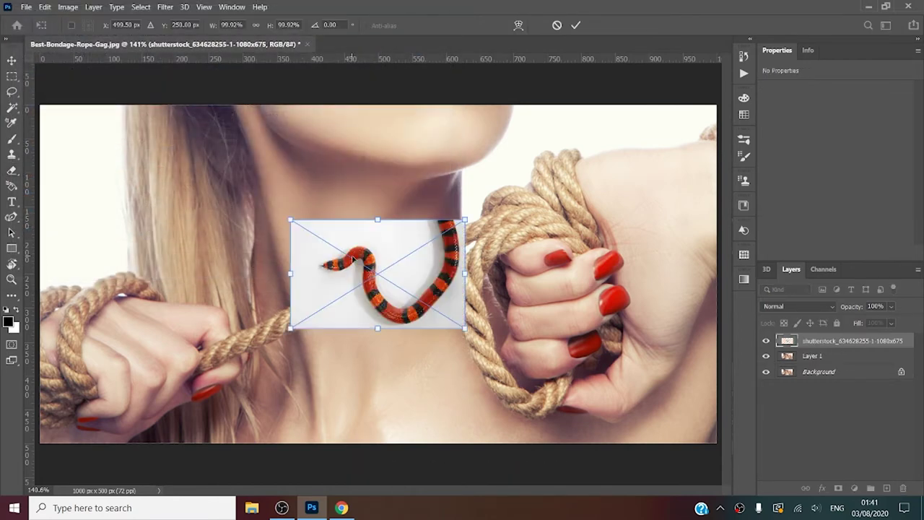
mouse_move(353, 257)
left_mouse_down()
mouse_move(124, 168)
mouse_move(130, 186)
left_mouse_up()
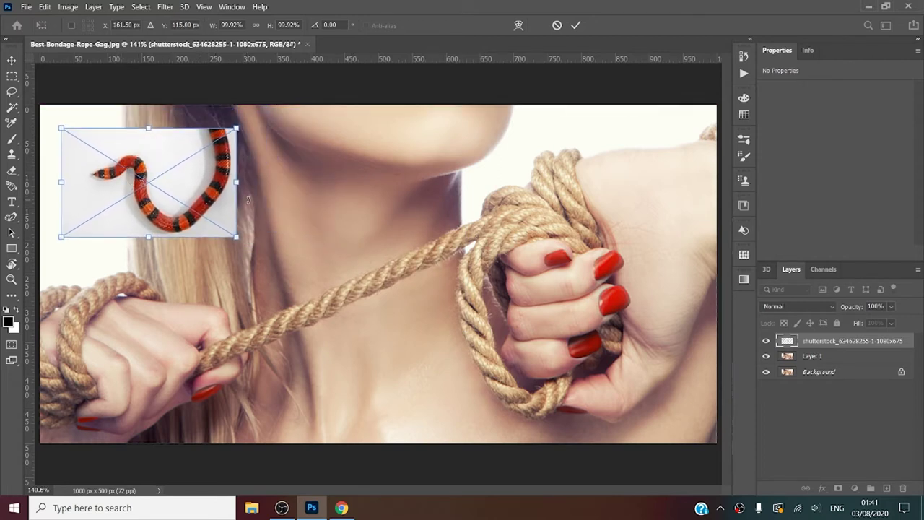
left_click(576, 25)
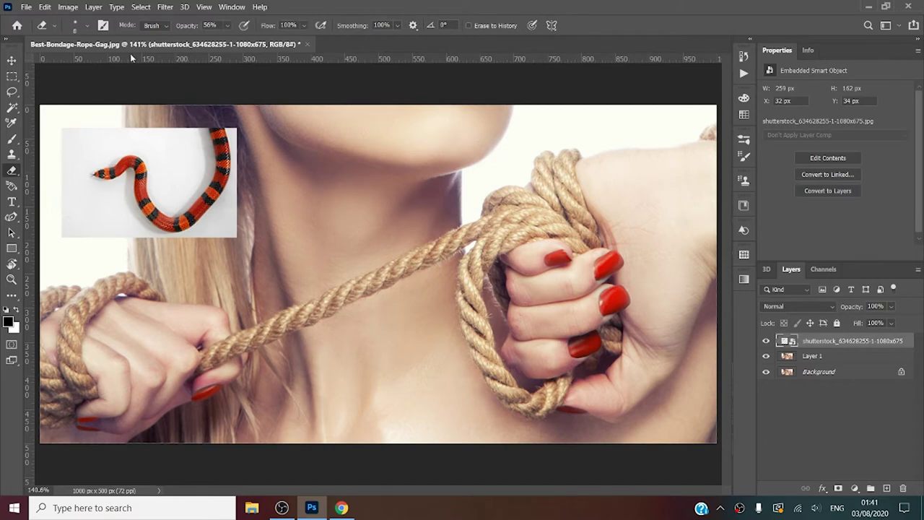
- Lasso a banded section of the snake's body and paste it onto new Layer 2
left_click(12, 92)
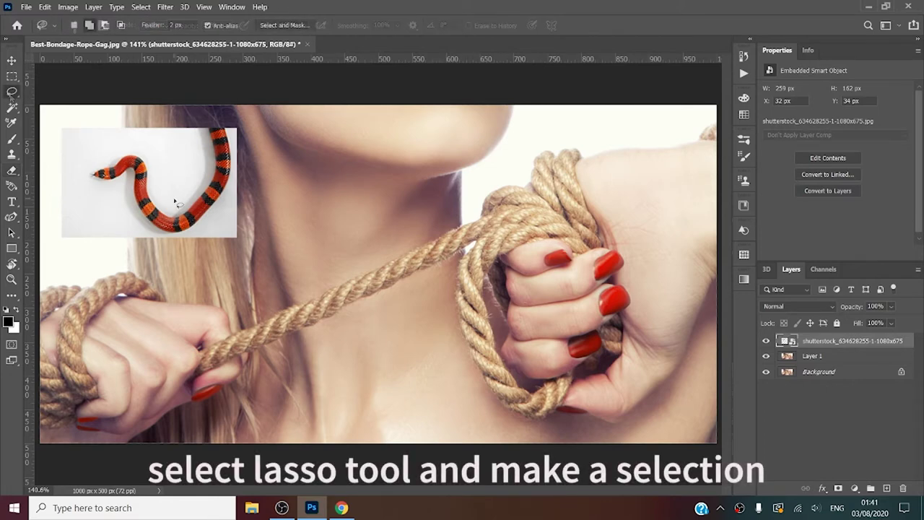
left_click_drag(176, 202, 226, 201)
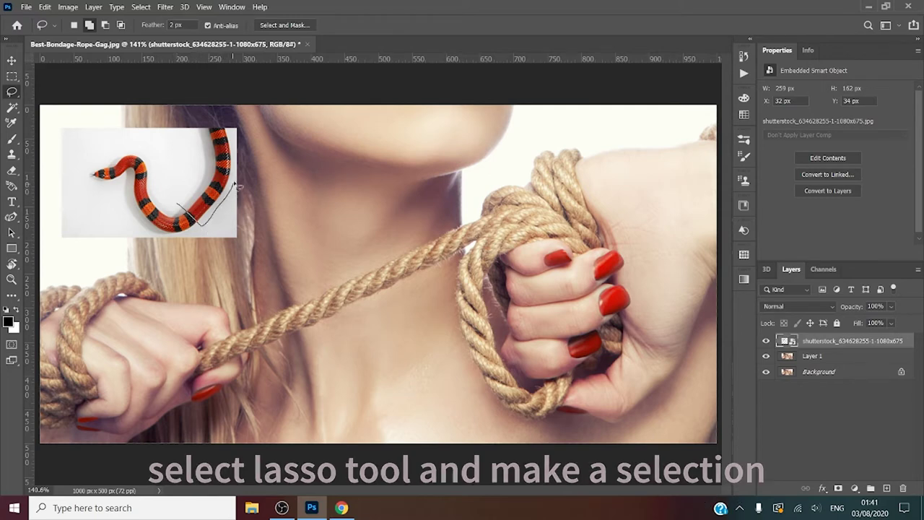
mouse_move(228, 204)
left_mouse_down()
mouse_move(205, 176)
mouse_move(181, 204)
left_mouse_up()
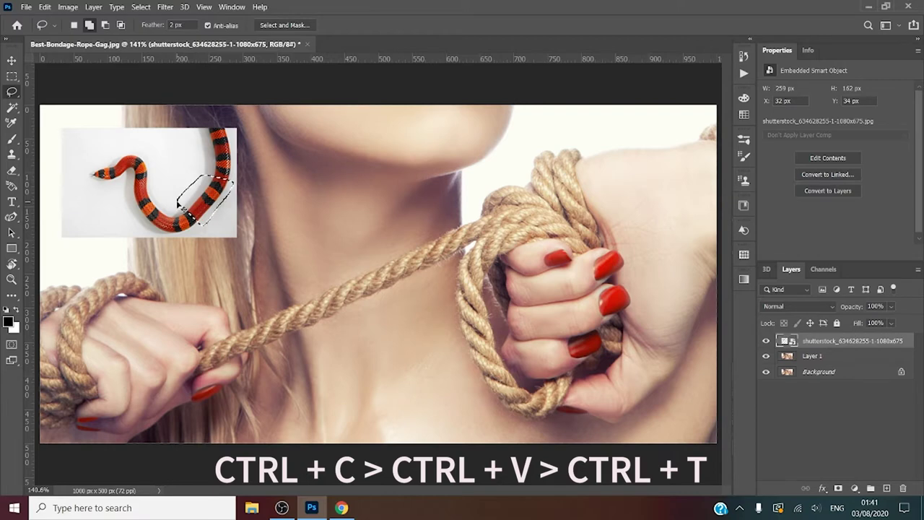
key("ctrl+c")
key("ctrl+v")
- Move the pasted snake piece onto the rope by the left hand, enlarged to 190.88%
key("ctrl+t")
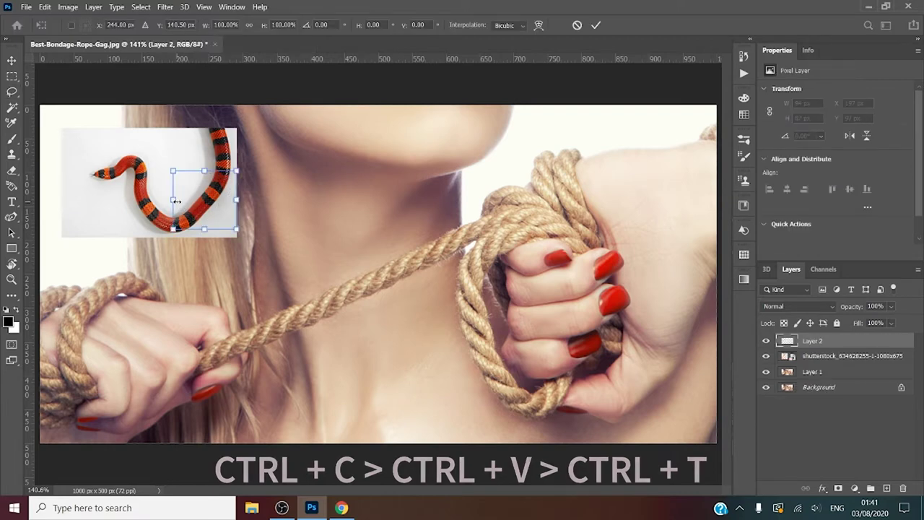
mouse_move(228, 184)
left_mouse_down()
mouse_move(291, 324)
mouse_move(341, 326)
left_mouse_up()
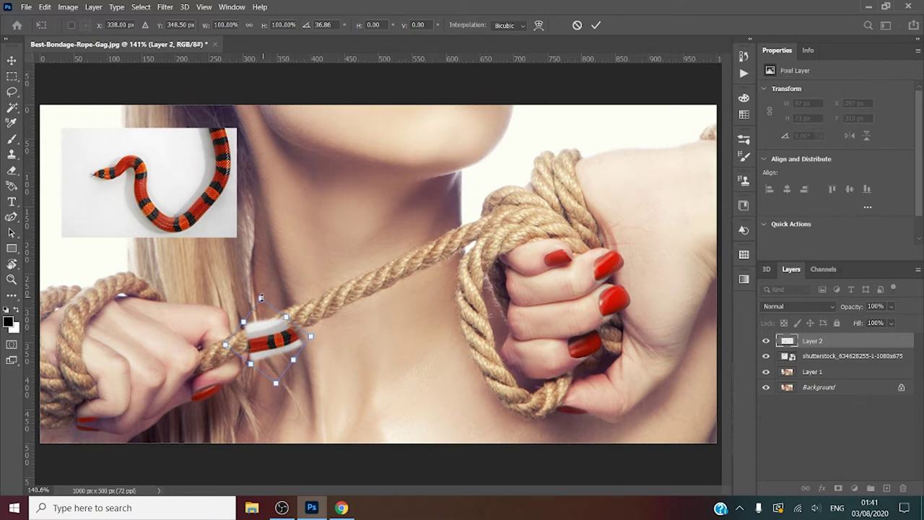
left_click_drag(261, 298, 261, 221)
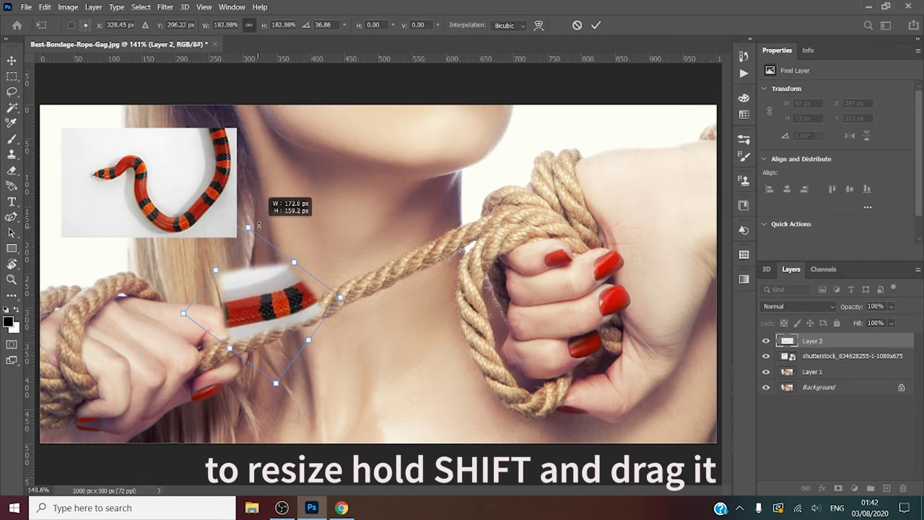
left_click_drag(256, 306, 226, 355)
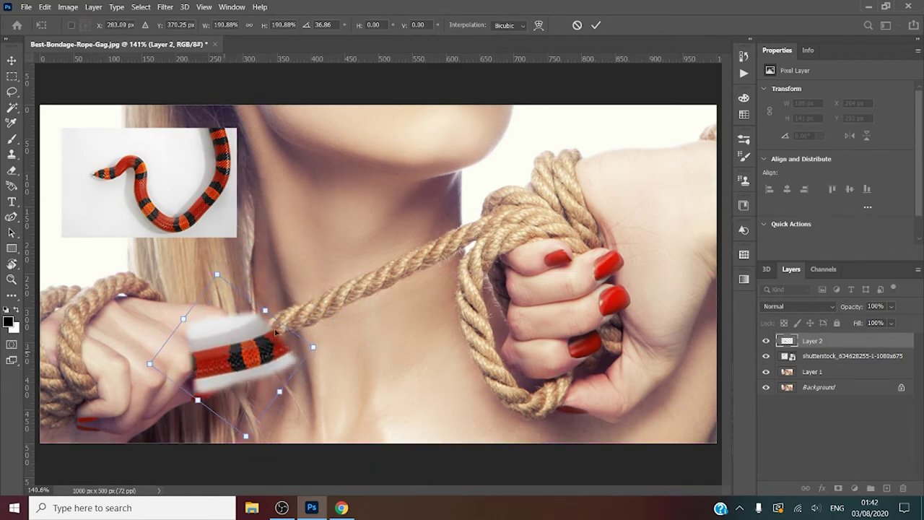
left_click_drag(267, 340, 274, 336)
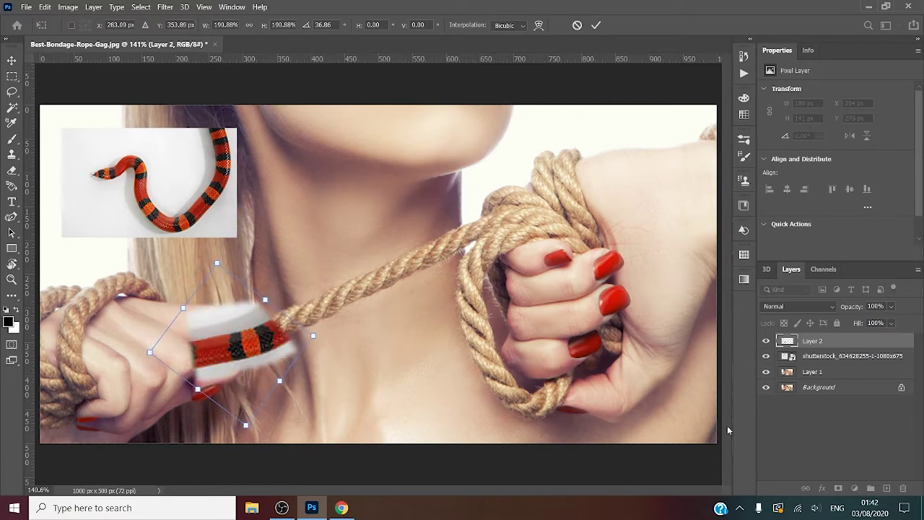
- Apply the transform, add a layer mask to Layer 2, and set a black brush
key("Return")
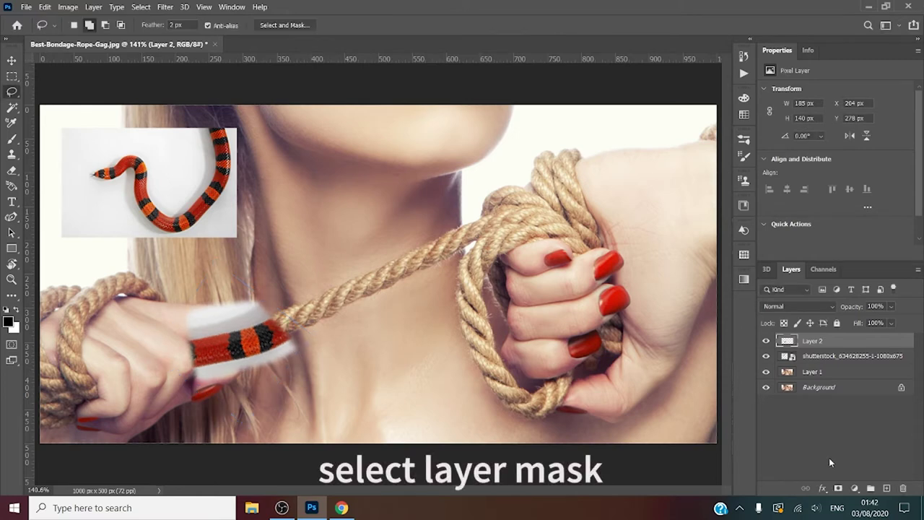
left_click(839, 488)
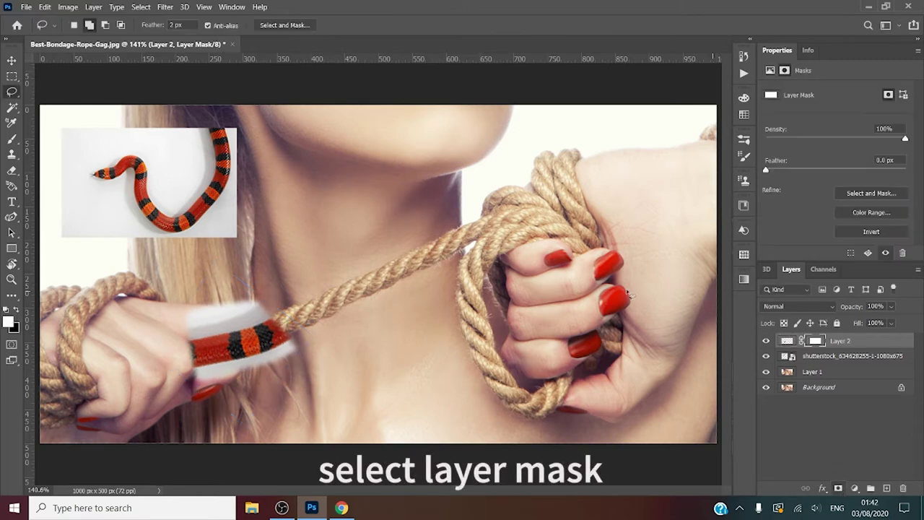
left_click(11, 139)
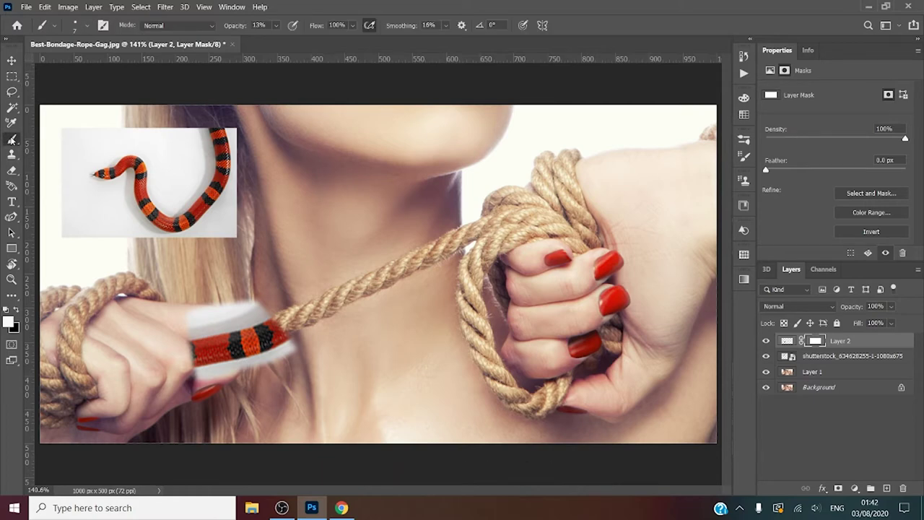
left_click(9, 322)
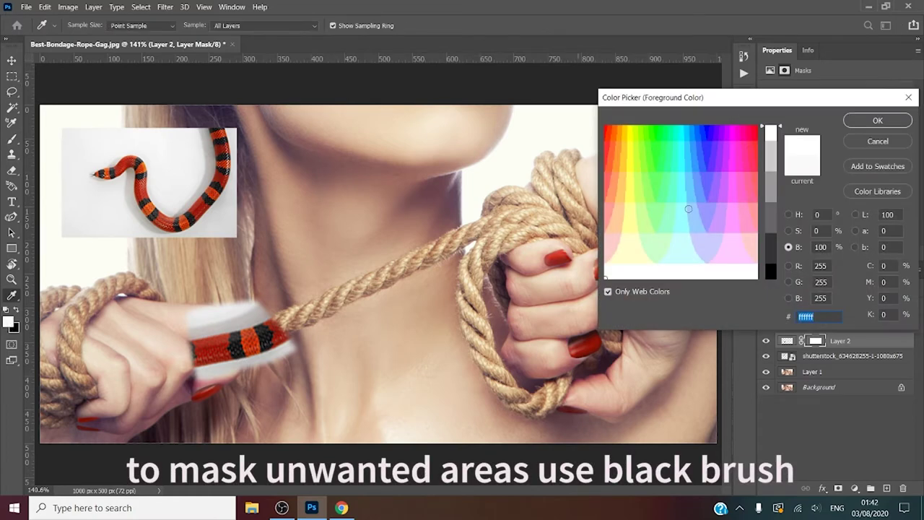
left_click(779, 273)
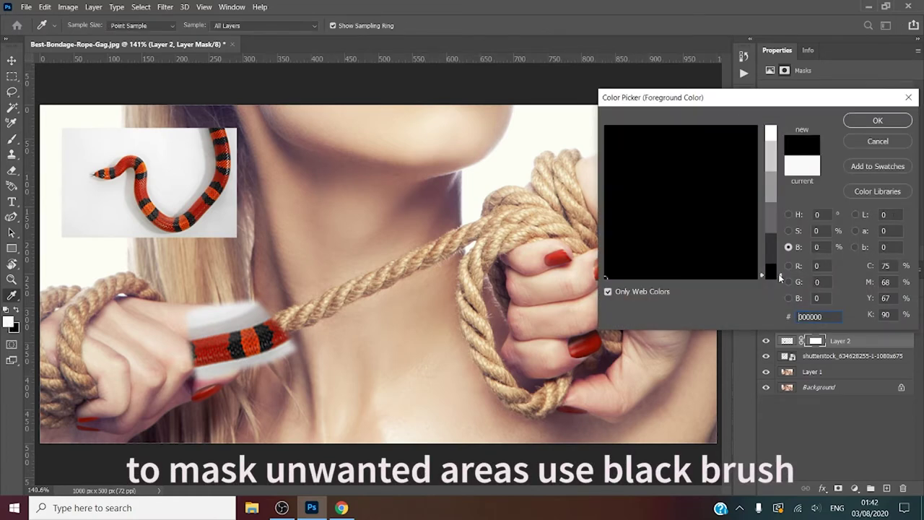
left_click(892, 120)
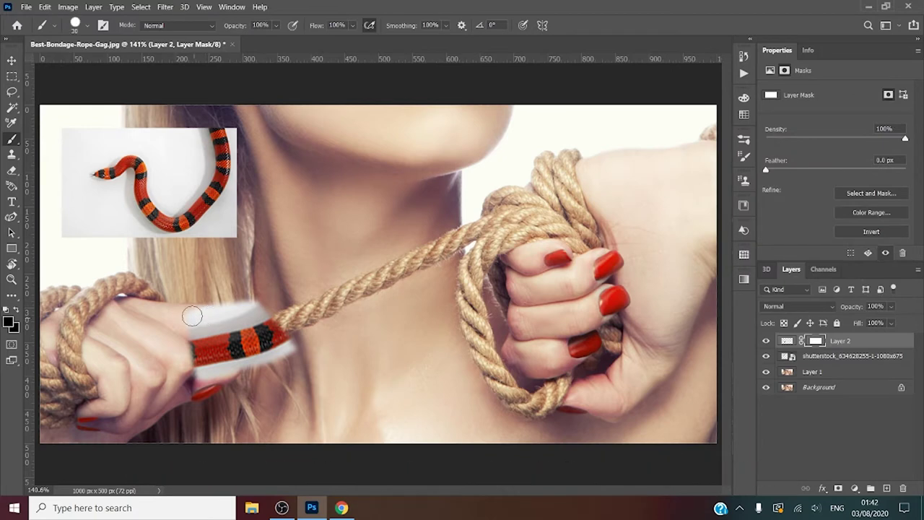
- Paint out the white halo above and below the snake piece, refining the lower edge with a size-10 brush
mouse_move(192, 316)
left_mouse_down()
mouse_move(189, 326)
mouse_move(260, 307)
mouse_move(179, 330)
mouse_move(257, 307)
left_mouse_up()
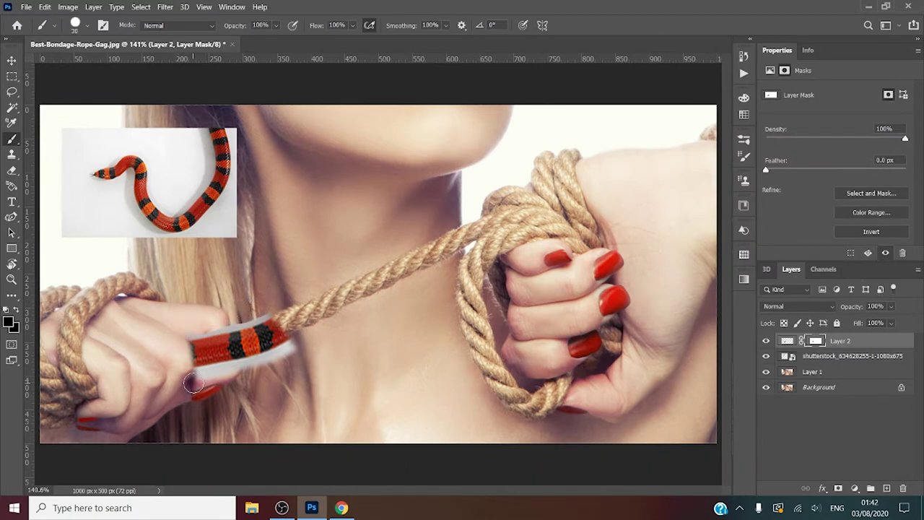
left_click_drag(195, 383, 292, 358)
key("bracketleft")
key("bracketleft")
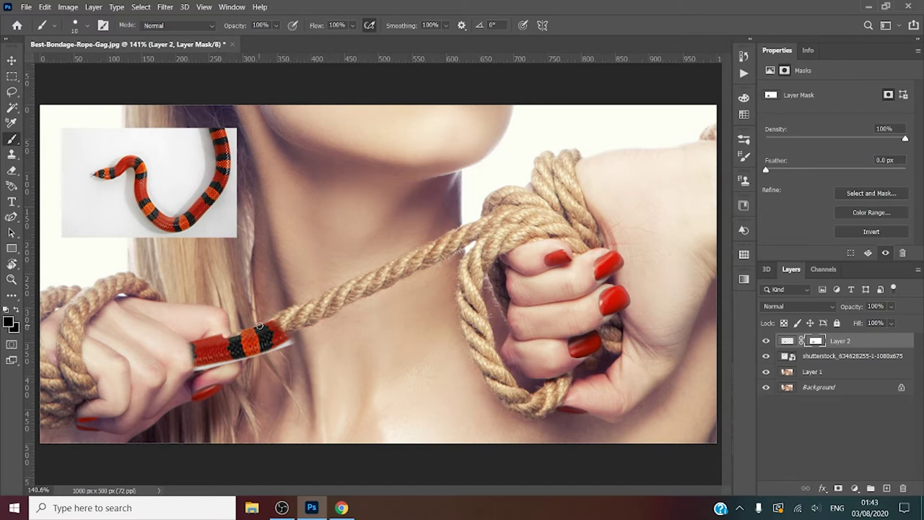
left_click(9, 322)
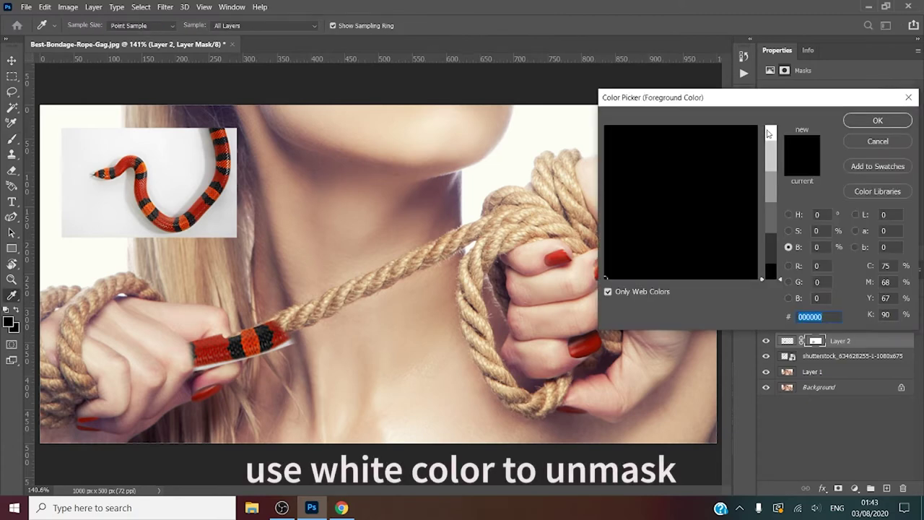
type("ffffff")
left_click(878, 122)
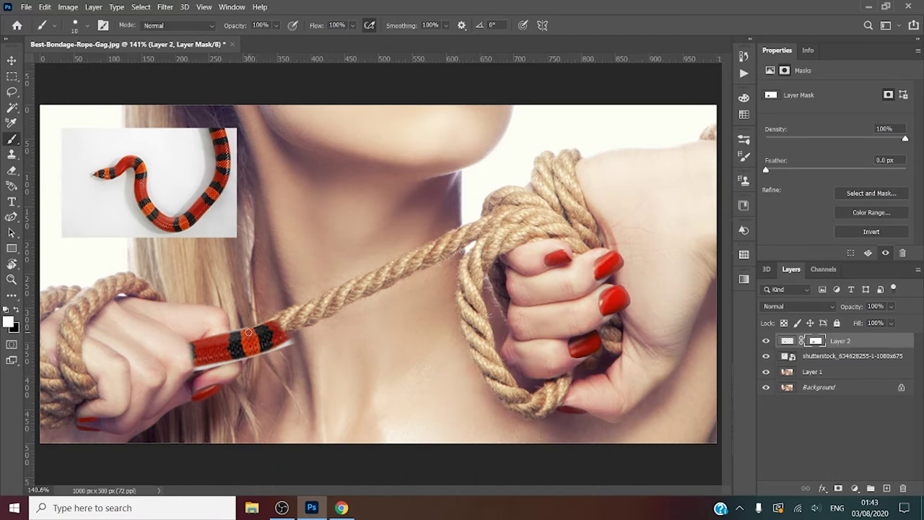
key("x")
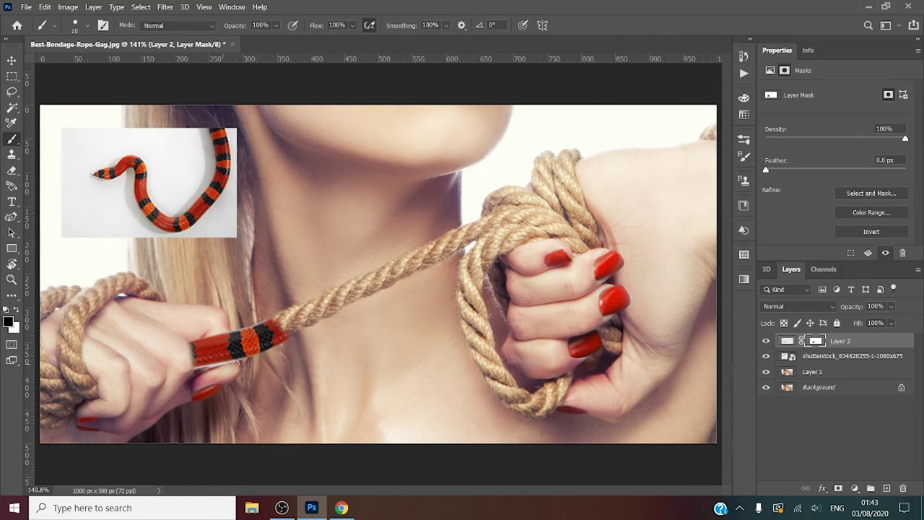
left_click_drag(196, 369, 278, 354)
left_click_drag(194, 370, 225, 365)
key("ctrl+z")
- Warp the Layer 2 snake piece, bending it down toward the fingers
key("ctrl+t")
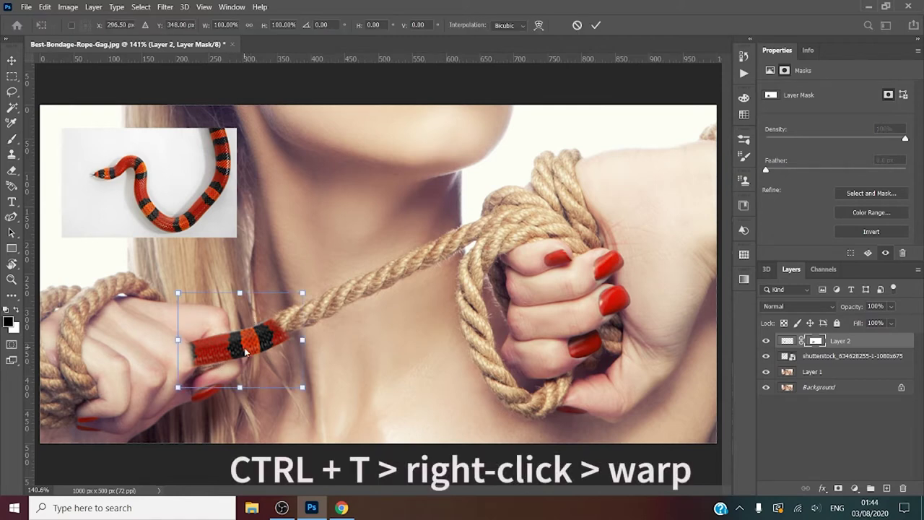
right_click(246, 351)
left_click(271, 211)
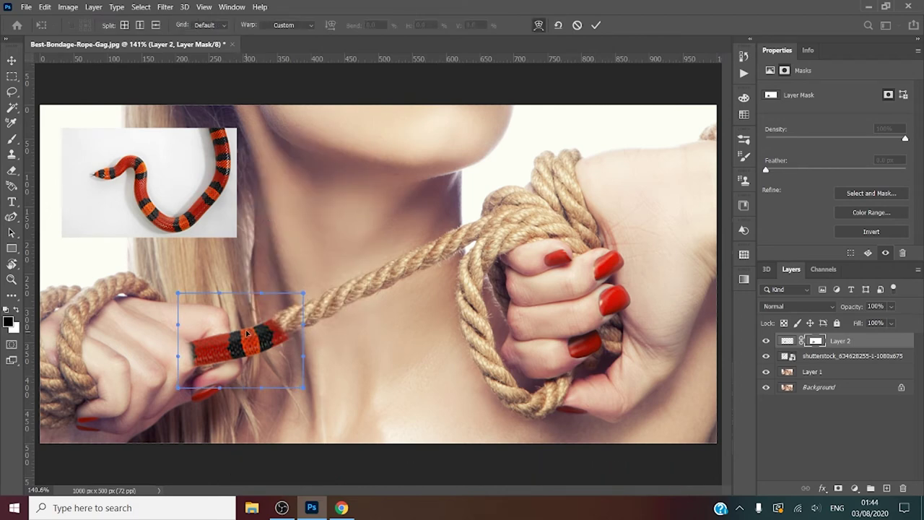
left_click_drag(246, 332, 264, 346)
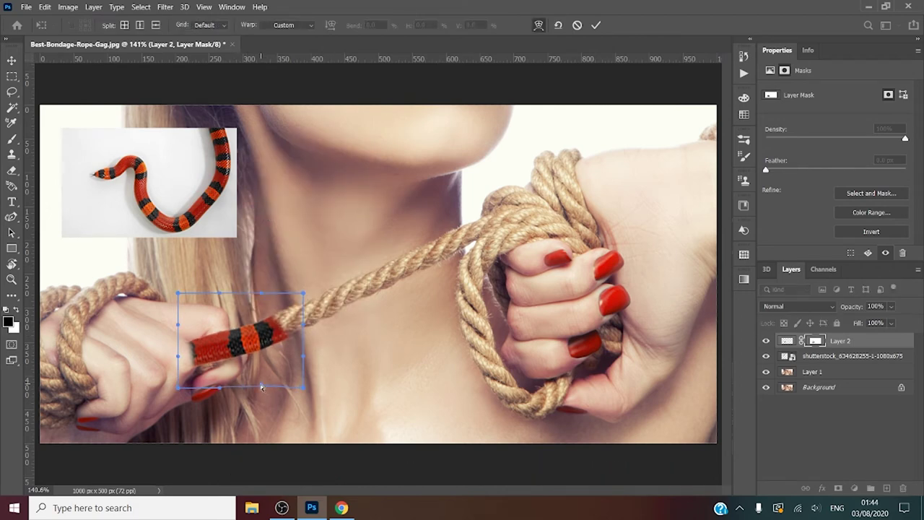
left_click_drag(262, 385, 260, 381)
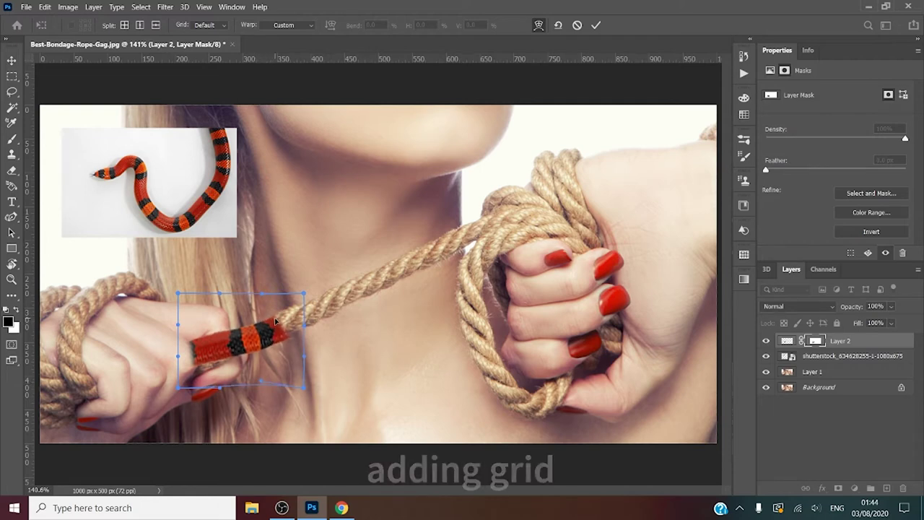
- Switch the warp to a 5x5 grid and refine the curve around the finger
left_click(216, 26)
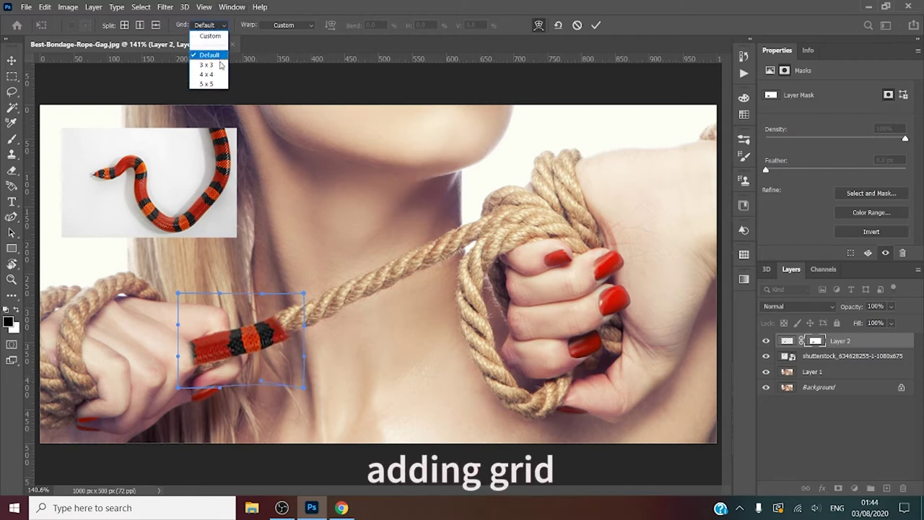
left_click(218, 83)
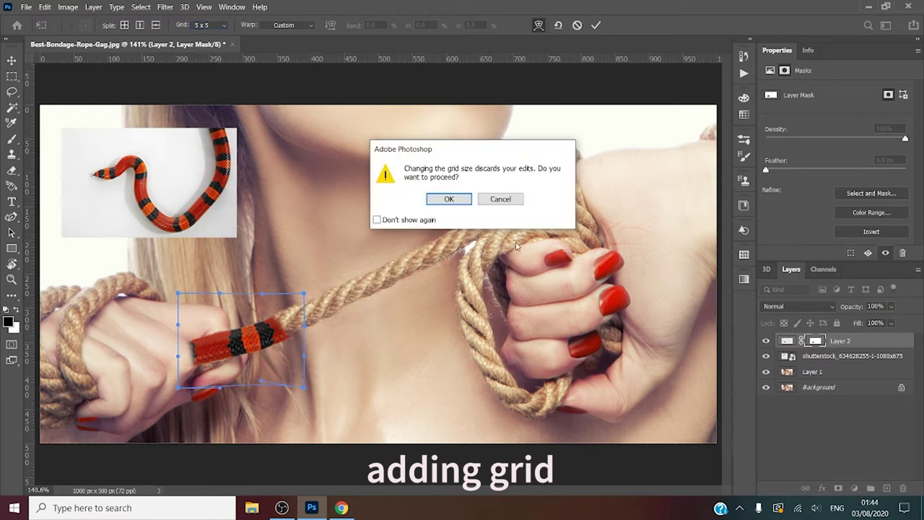
left_click(455, 200)
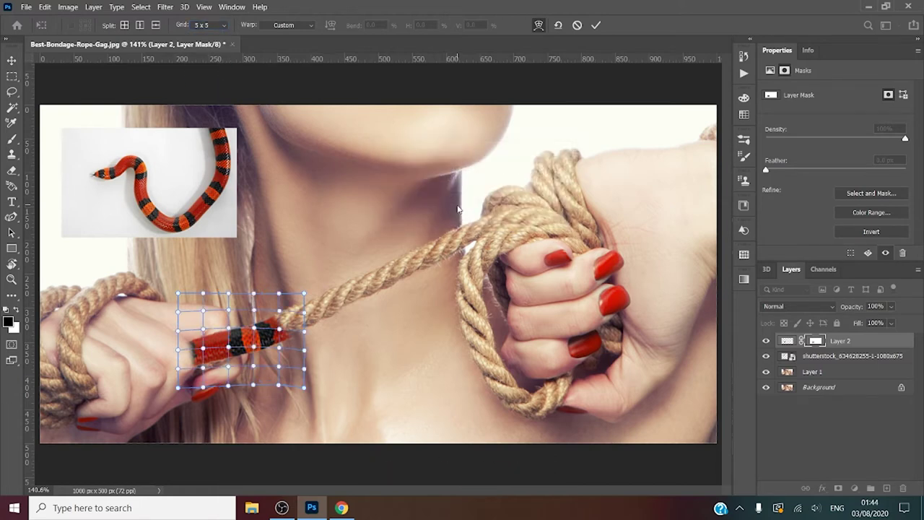
left_click_drag(264, 326, 267, 326)
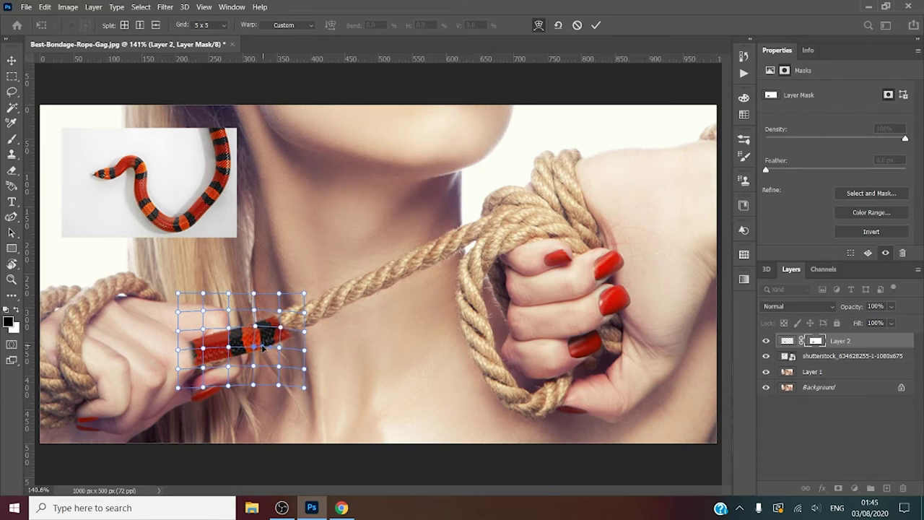
mouse_move(257, 353)
left_mouse_down()
mouse_move(269, 326)
mouse_move(281, 343)
left_mouse_up()
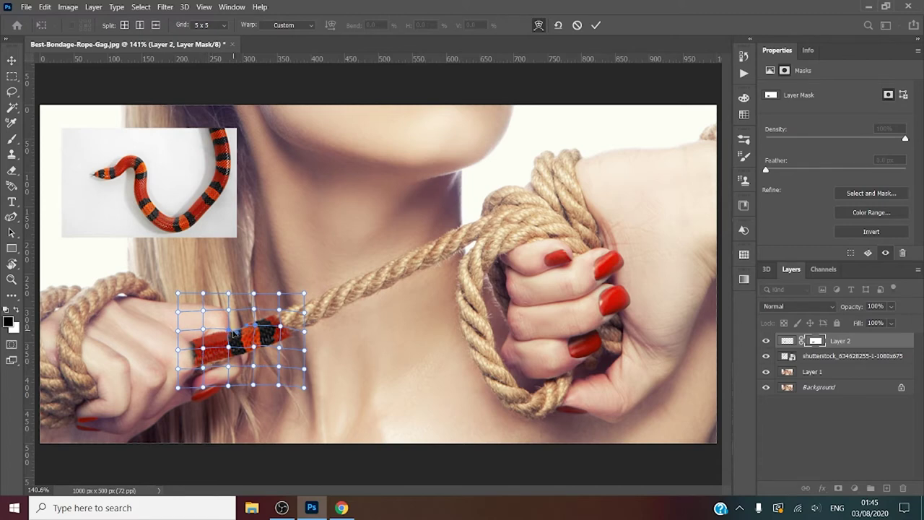
left_click_drag(233, 335, 232, 333)
left_click_drag(215, 365, 214, 365)
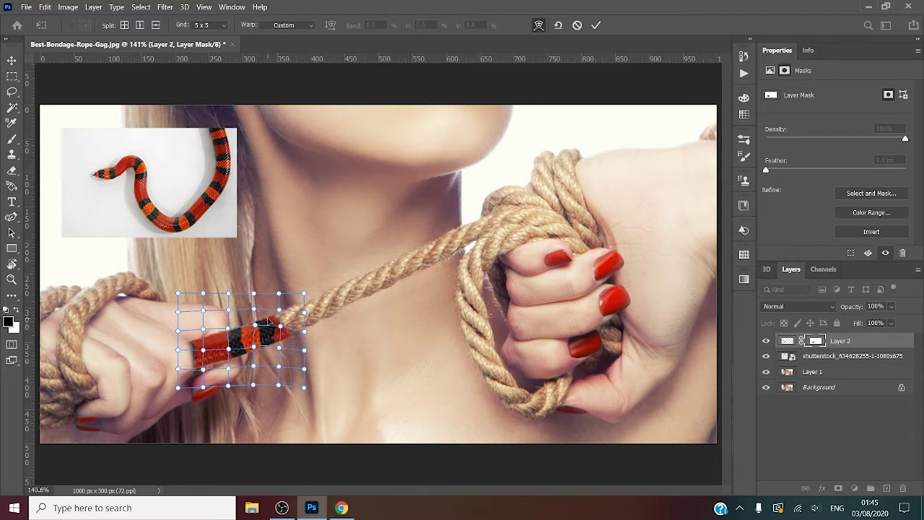
left_click_drag(268, 319, 255, 336)
- Commit the warp, then move and rotate a duplicate, Layer 2 copy, up along the rope
left_click(596, 24)
key("ctrl+j")
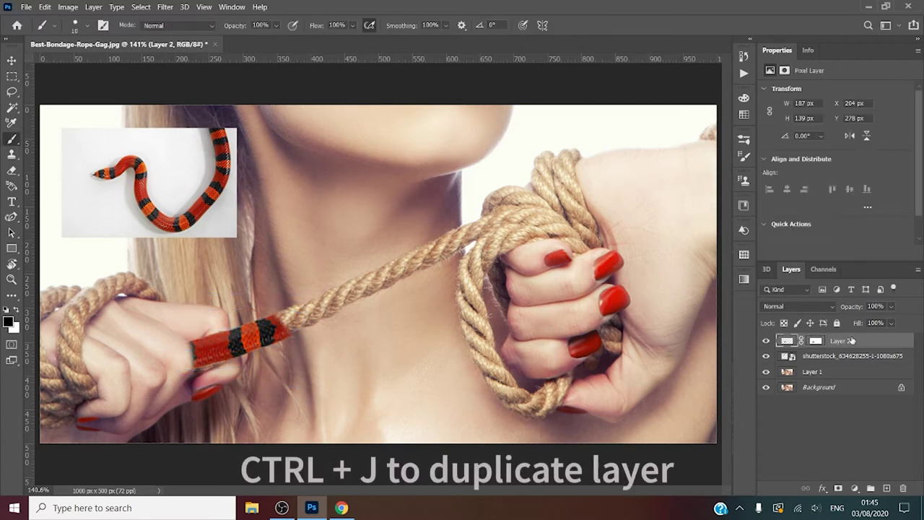
key("ctrl+t")
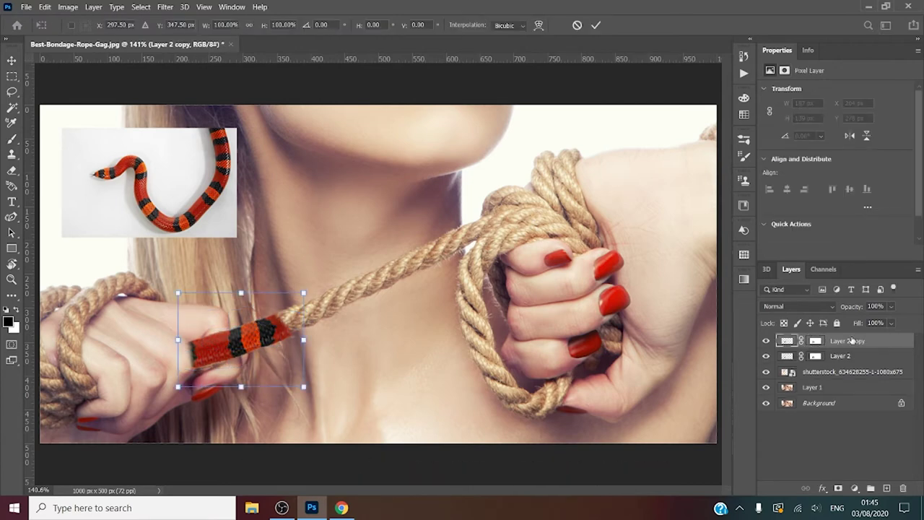
mouse_move(253, 340)
left_mouse_down()
mouse_move(337, 311)
mouse_move(327, 315)
left_mouse_up()
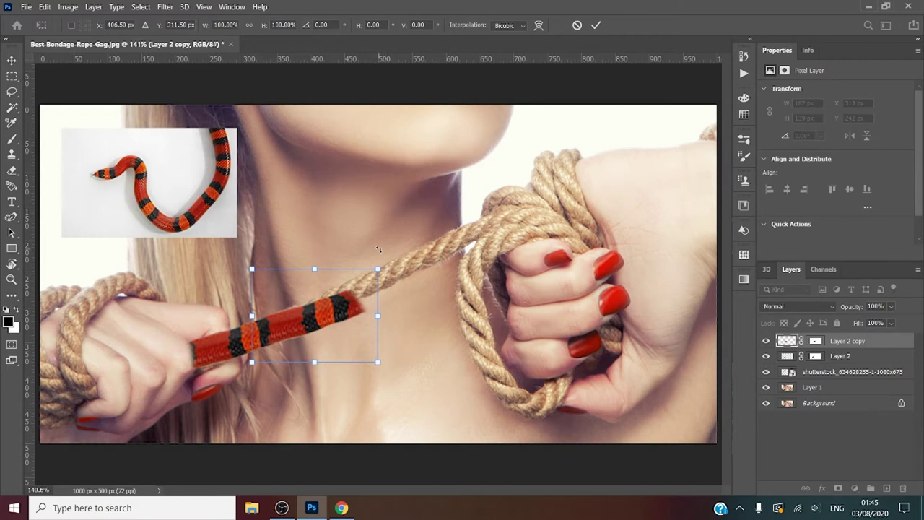
left_click_drag(378, 249, 373, 244)
left_click_drag(340, 321, 334, 314)
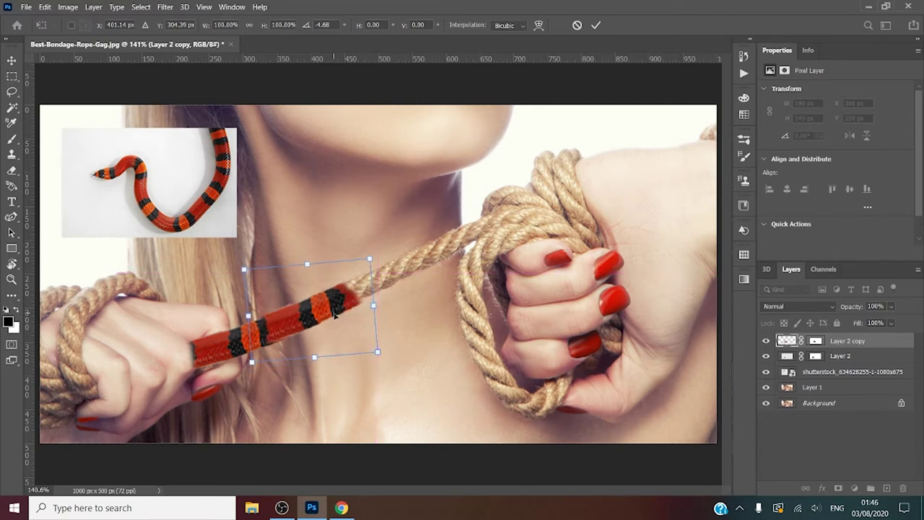
key("Down")
key("Down")
key("Down")
key("Down")
key("Down")
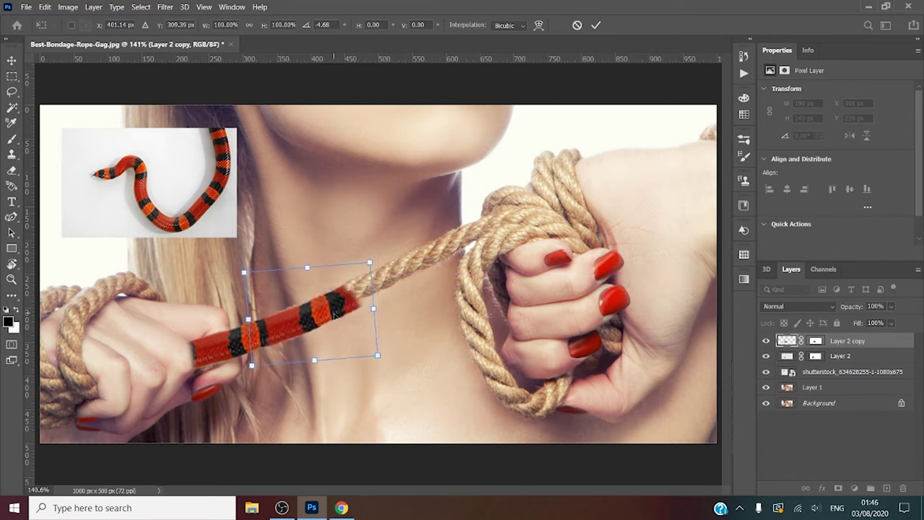
key("Return")
- Select the Brush, zoom in, and duplicate the latest piece as Layer 2 copy 2
key("ctrl+backslash")
key("b")
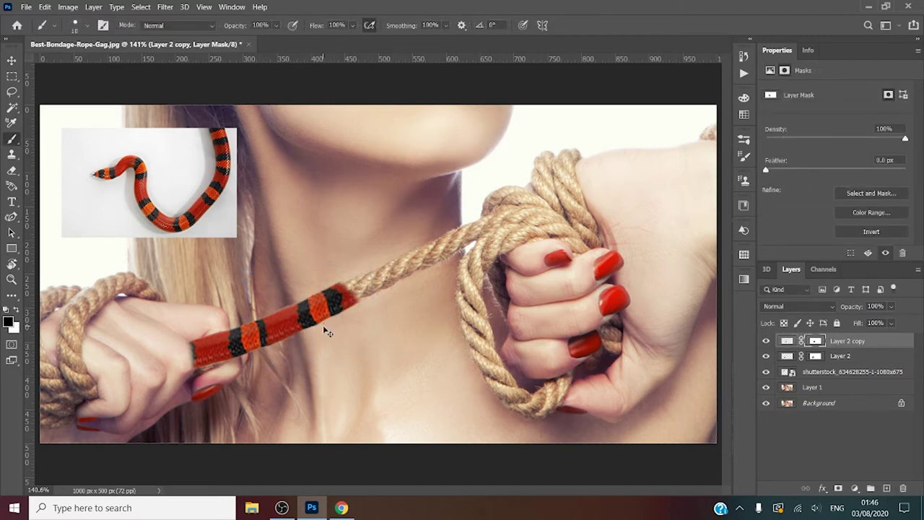
key("ctrl+plus")
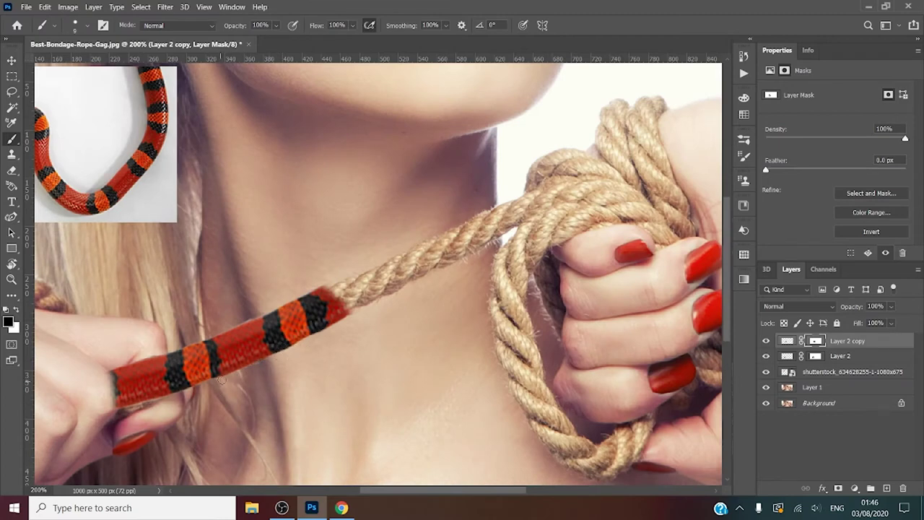
key("ctrl+j")
- Move Layer 2 copy 2 up-right along the rope toward the right hand and commit it
key("ctrl+t")
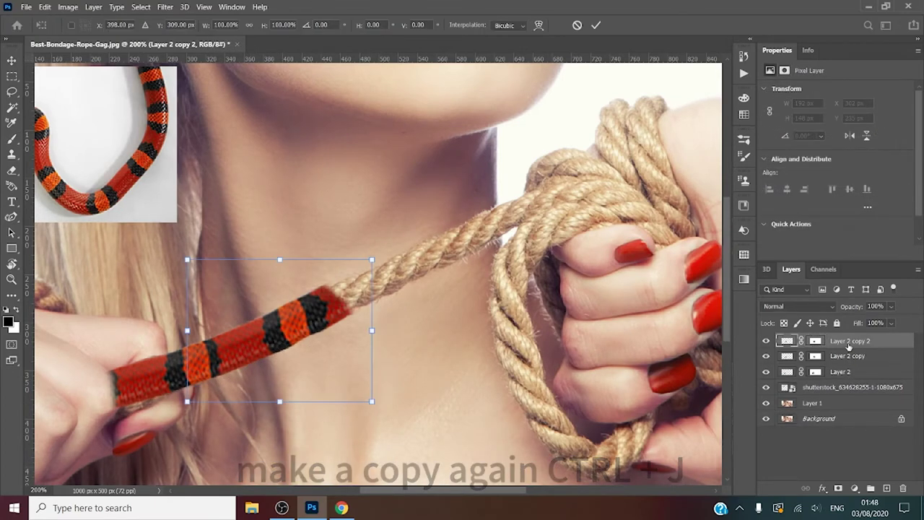
mouse_move(259, 346)
left_mouse_down()
mouse_move(374, 273)
mouse_move(372, 288)
left_mouse_up()
left_click_drag(368, 293, 364, 291)
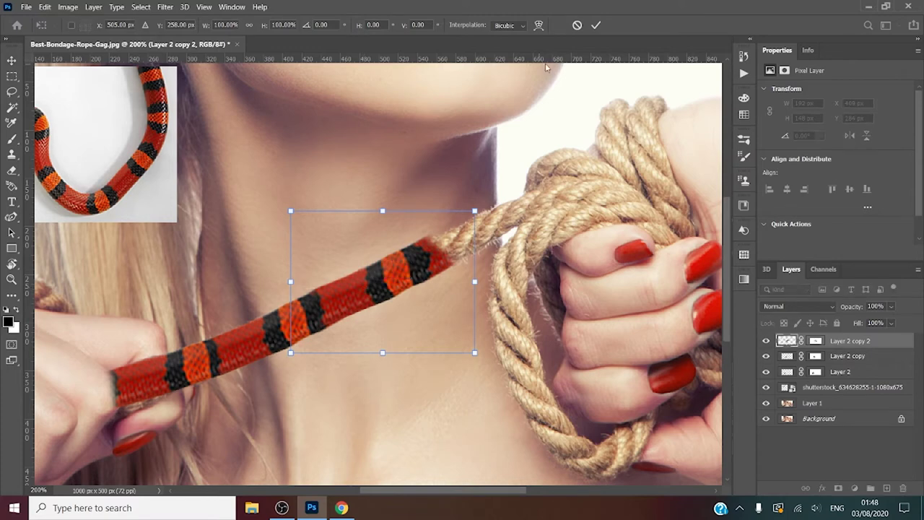
left_click(595, 26)
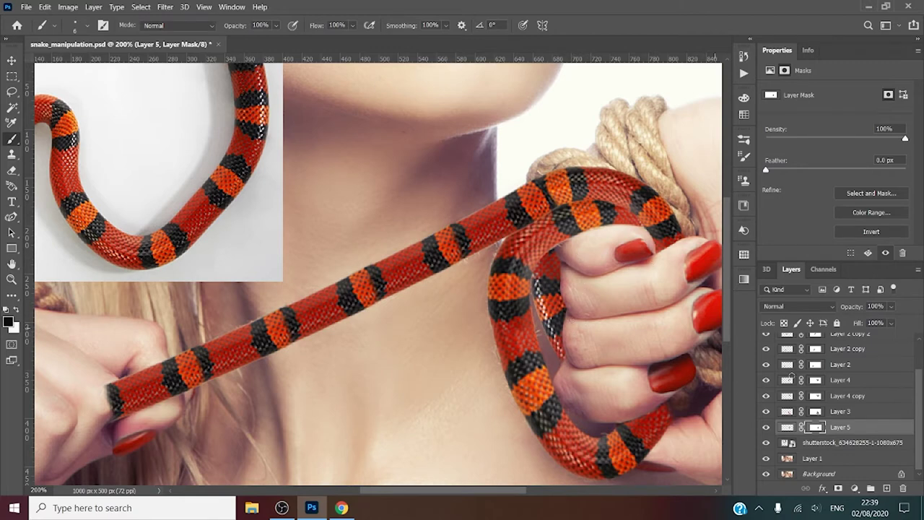
- Lasso the snake's head on the shutterstock layer and copy it to new Layer 6
left_click(810, 444)
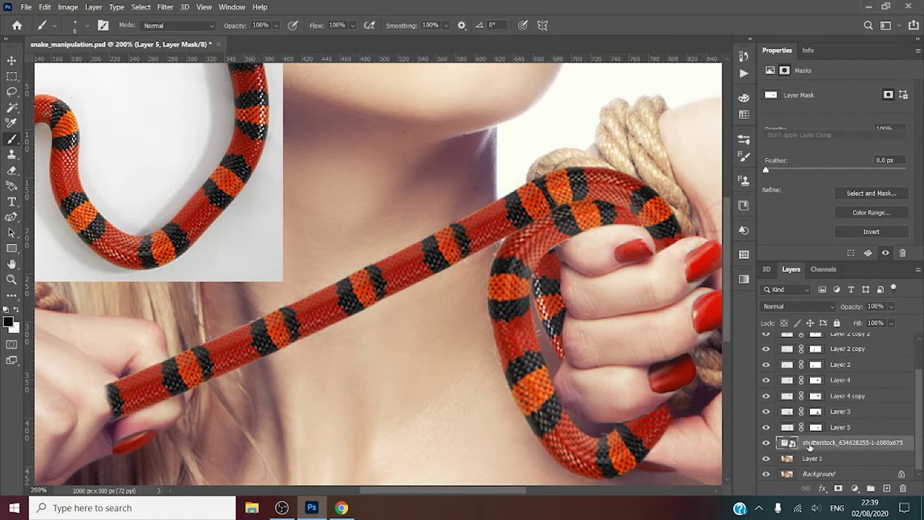
left_click(12, 92)
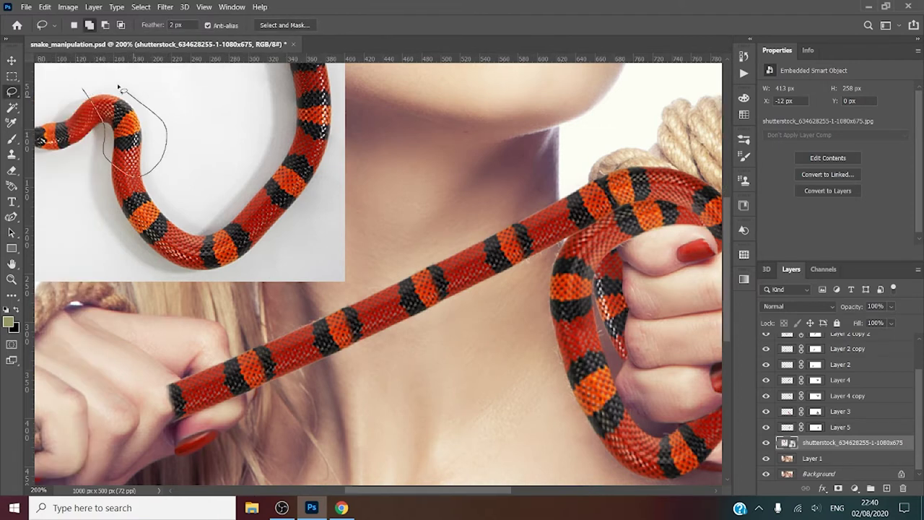
left_click_drag(85, 92, 85, 93)
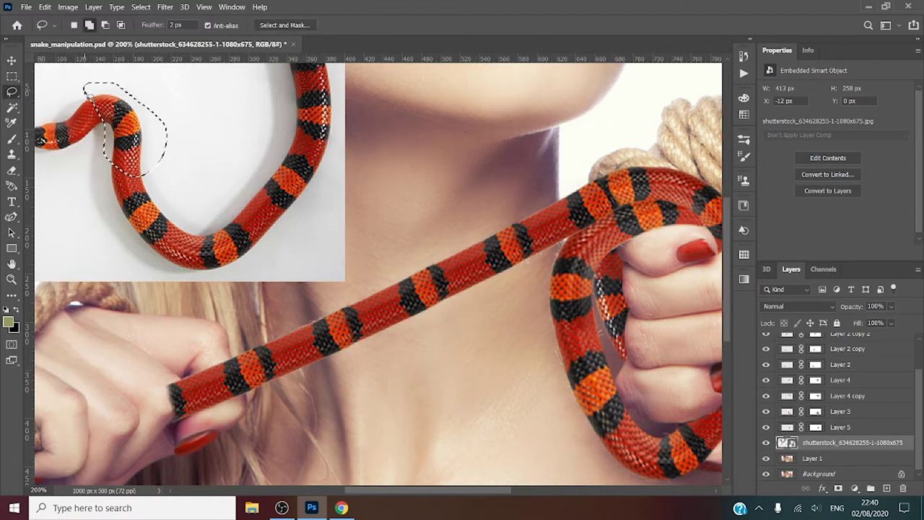
key("ctrl+j")
- Move, rotate about 64° and scale the head over the right hand's knuckles, then commit
key("ctrl+t")
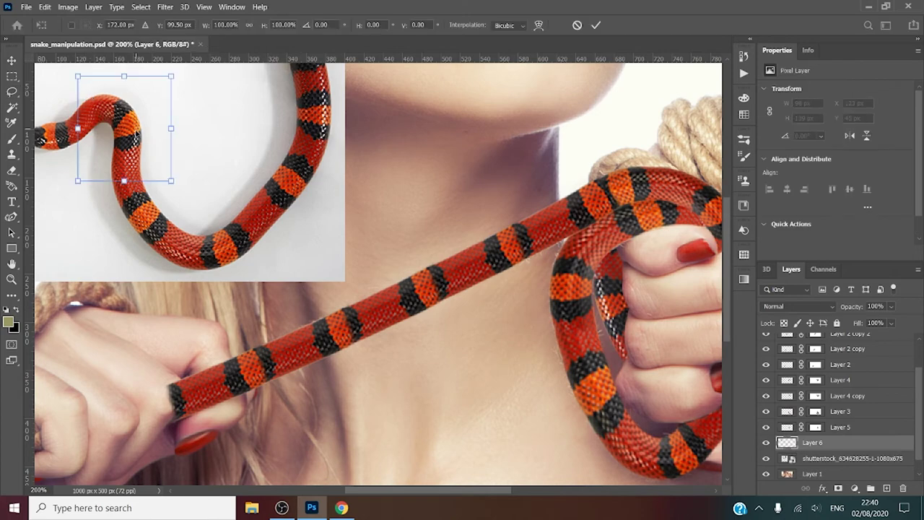
left_click_drag(134, 135, 578, 145)
mouse_move(628, 101)
left_mouse_down()
mouse_move(459, 201)
mouse_move(467, 204)
left_mouse_up()
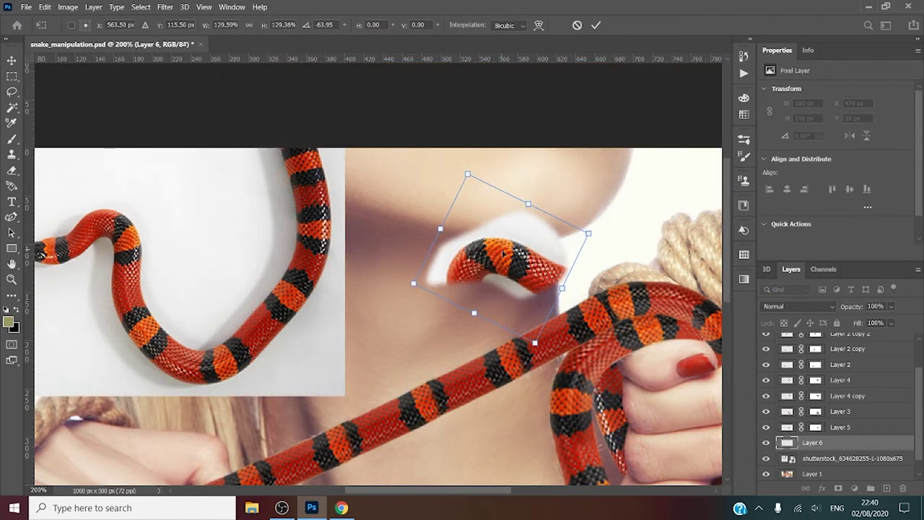
left_click_drag(504, 253, 645, 275)
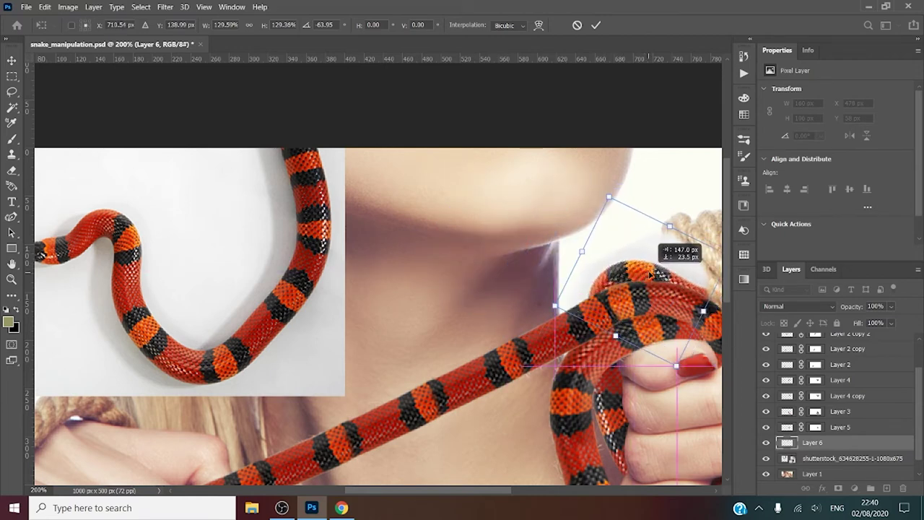
left_click_drag(650, 274, 652, 274)
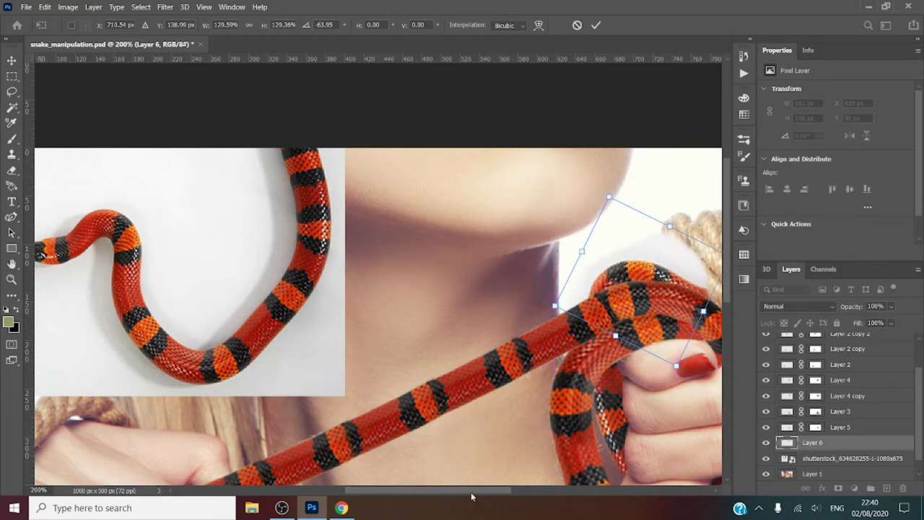
left_click_drag(471, 493, 518, 491)
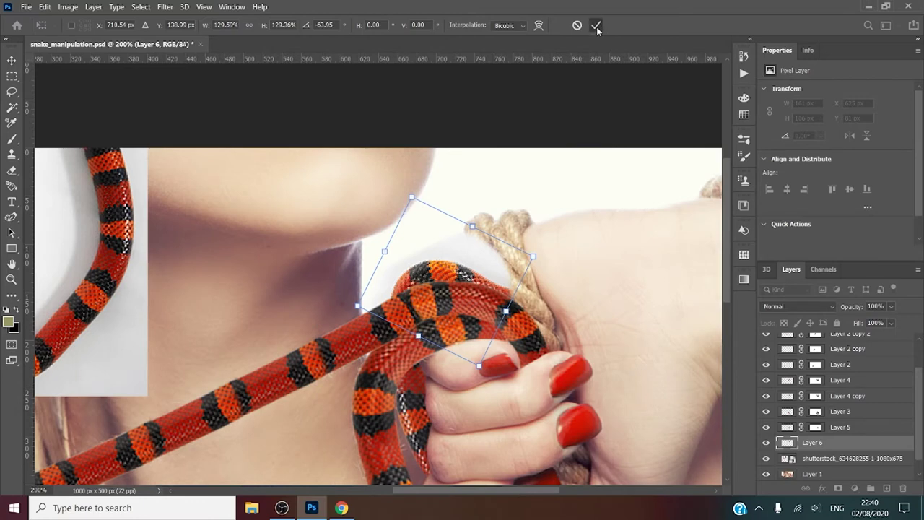
left_click(596, 26)
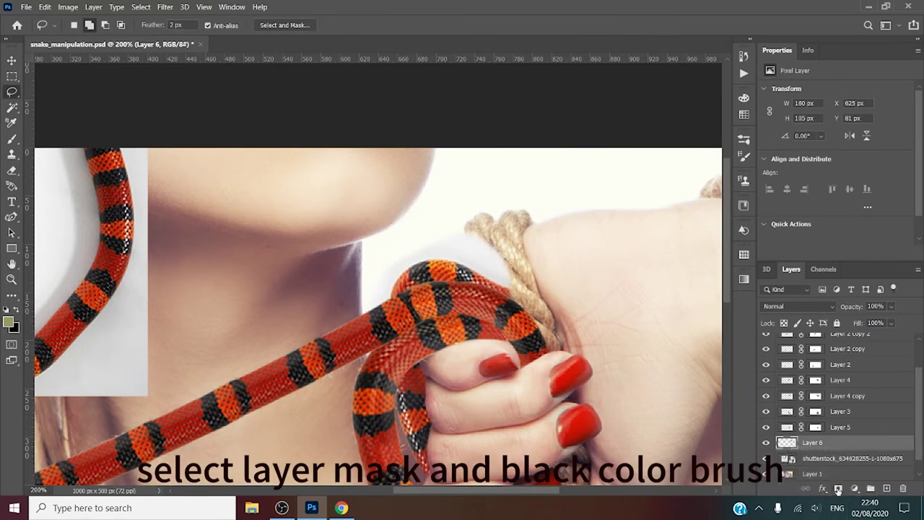
- Add a mask to Layer 6 and paint with a size-30 brush to reveal the rope's edge by the wrist
left_click(837, 490)
key("b")
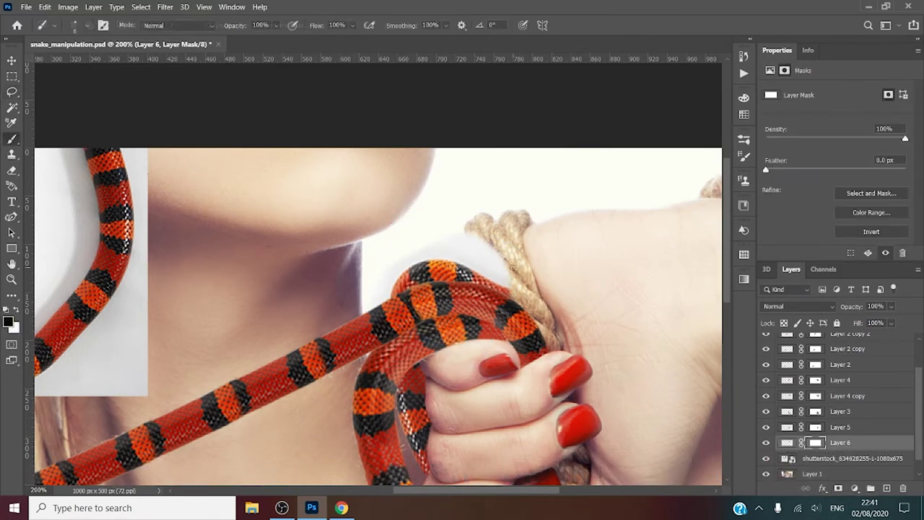
key("bracketright")
key("bracketright")
left_click_drag(457, 238, 535, 289)
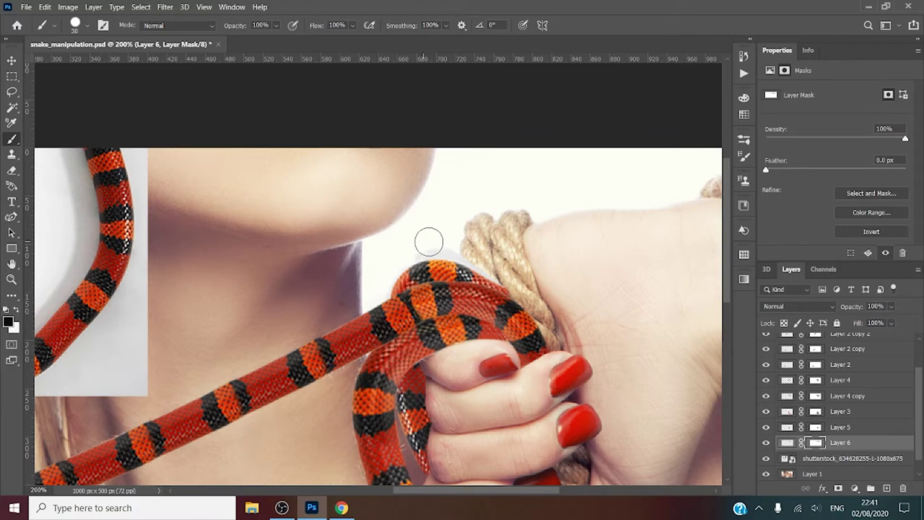
mouse_move(471, 246)
left_mouse_down()
mouse_move(509, 265)
mouse_move(467, 250)
mouse_move(538, 296)
mouse_move(458, 245)
mouse_move(519, 279)
mouse_move(499, 271)
left_mouse_up()
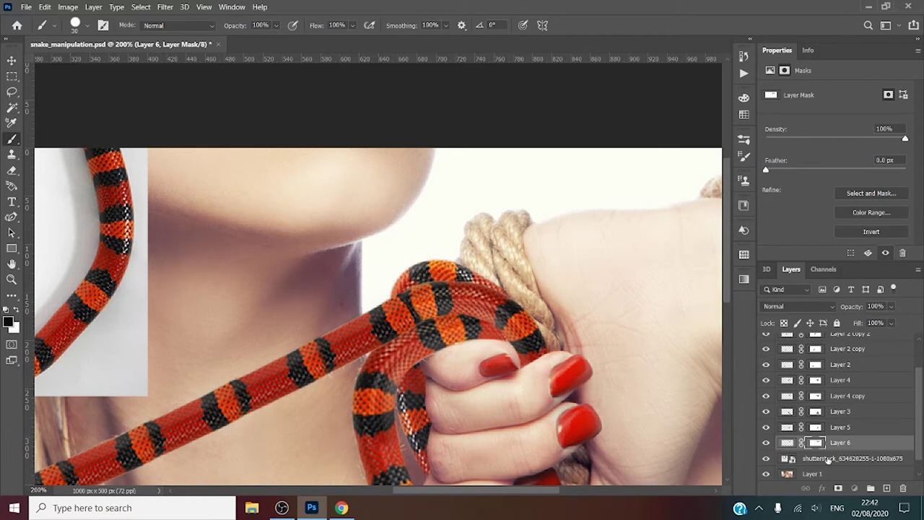
left_click(828, 459)
- Lasso another snake body section and copy it onto new Layer 7
left_click(11, 92)
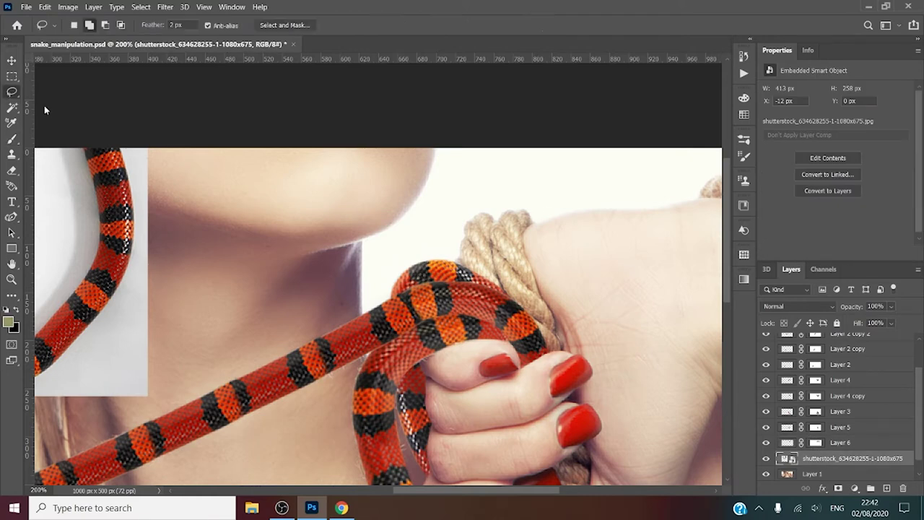
left_click_drag(123, 291, 49, 309)
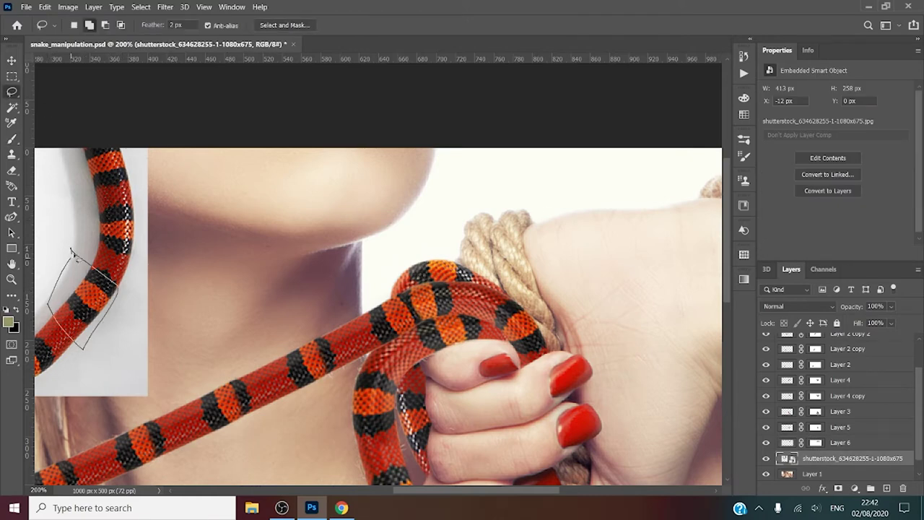
left_click_drag(72, 253, 73, 254)
key("ctrl+j")
- Place the Layer 7 piece upright on the rope near the chin at 124%, then add a layer mask
key("ctrl+t")
mouse_move(89, 301)
left_mouse_down()
mouse_move(396, 235)
mouse_move(498, 202)
left_mouse_up()
mouse_move(516, 150)
left_mouse_down()
mouse_move(451, 337)
mouse_move(433, 321)
left_mouse_up()
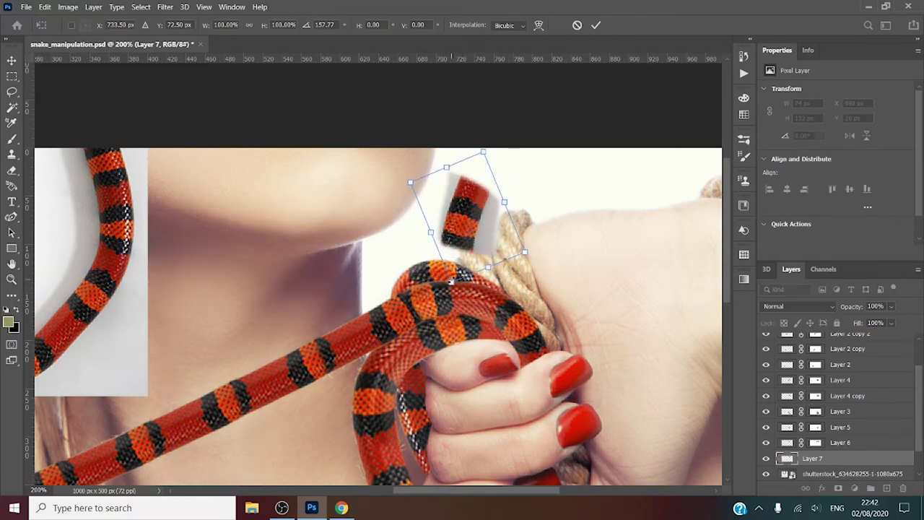
left_click_drag(452, 282, 473, 333)
mouse_move(431, 225)
left_mouse_down()
mouse_move(498, 256)
mouse_move(486, 248)
left_mouse_up()
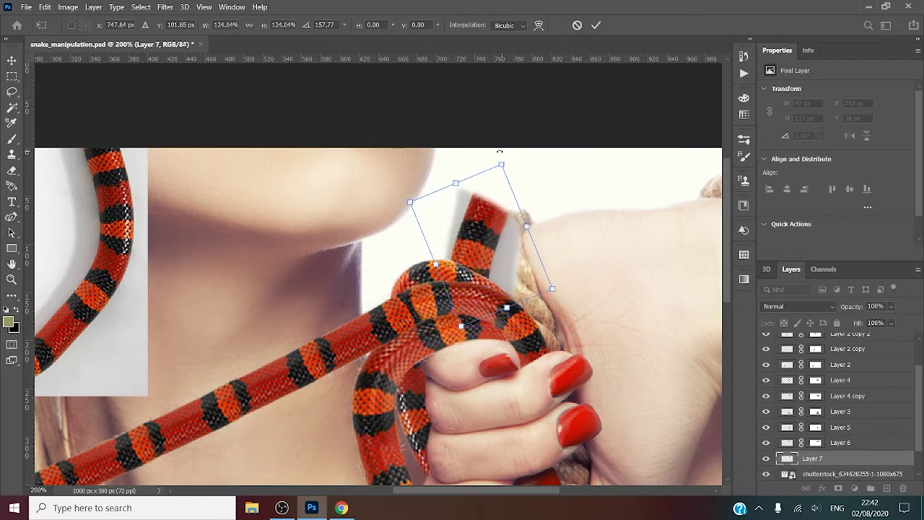
mouse_move(504, 153)
left_mouse_down()
mouse_move(467, 160)
mouse_move(476, 159)
left_mouse_up()
left_click_drag(471, 239, 468, 237)
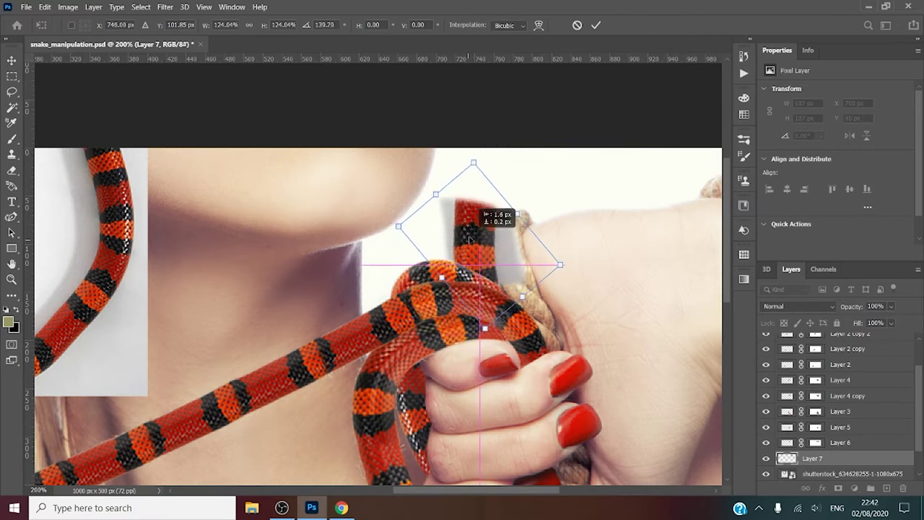
key("Return")
key("l")
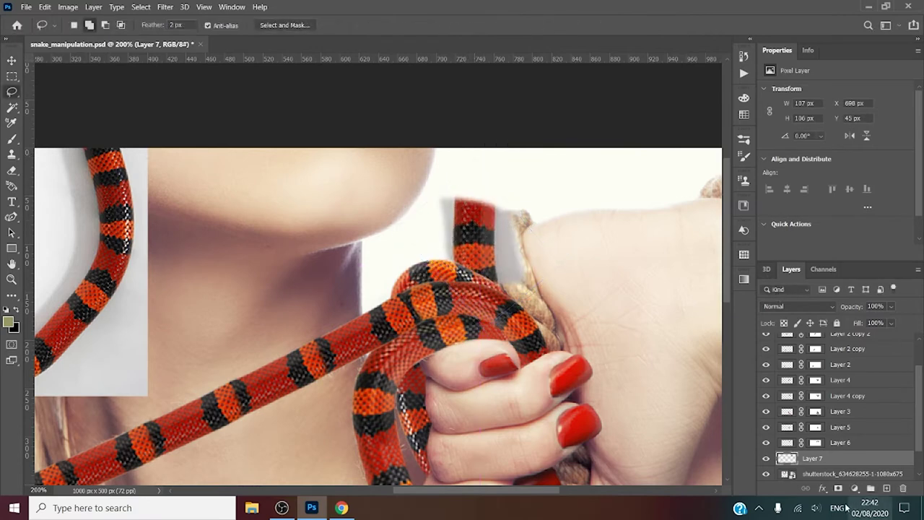
left_click(838, 489)
- Mask out the grey patches beside the snake piece on Layer 7, then start tilting it about -4.88°
key("b")
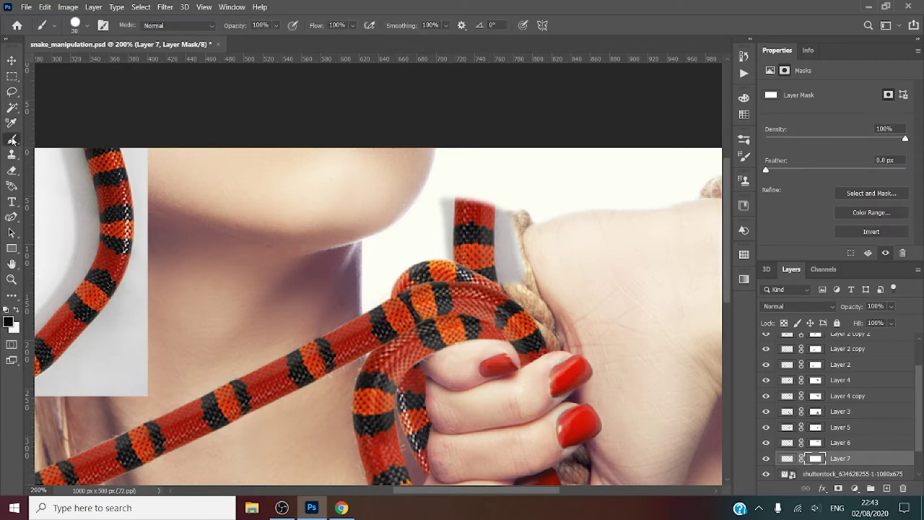
left_click_drag(509, 217, 514, 270)
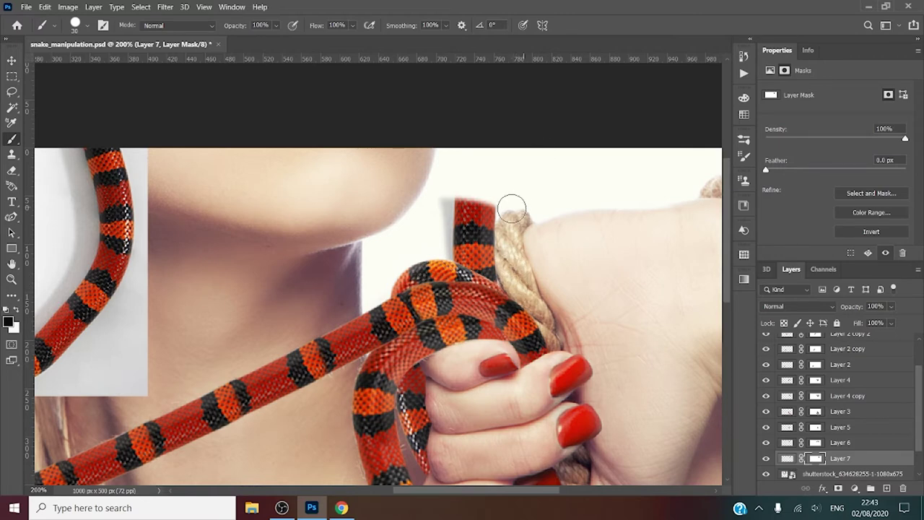
left_click_drag(437, 189, 436, 267)
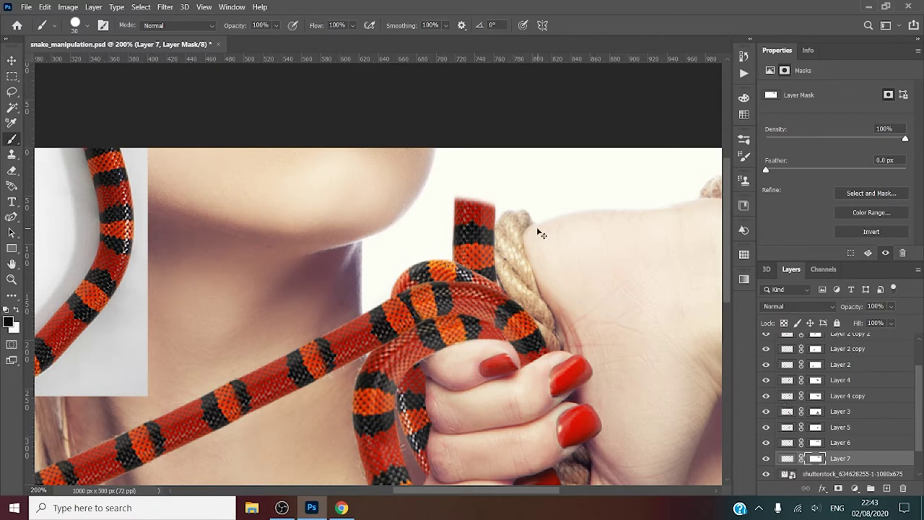
key("ctrl+t")
left_click_drag(541, 186, 536, 187)
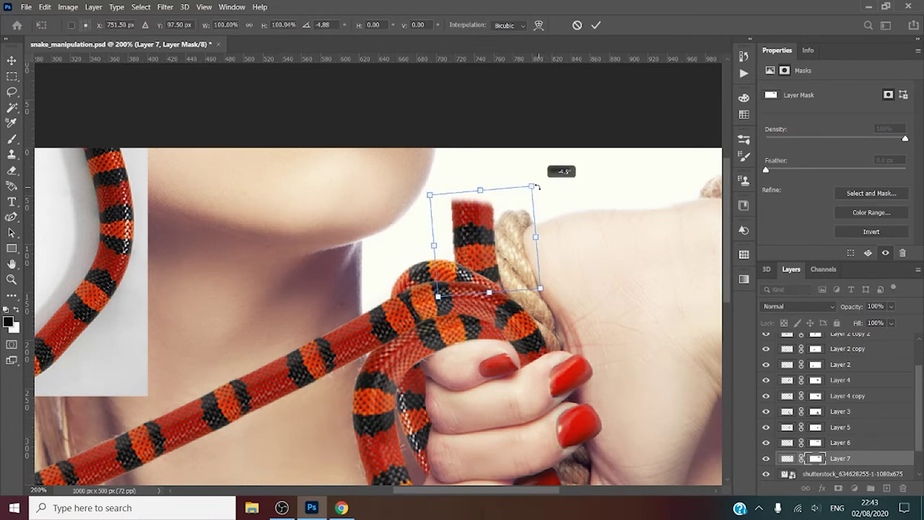
- Warp the upright snake piece's top into a rounded head curving over the rope, and commit it
left_click_drag(536, 187, 535, 186)
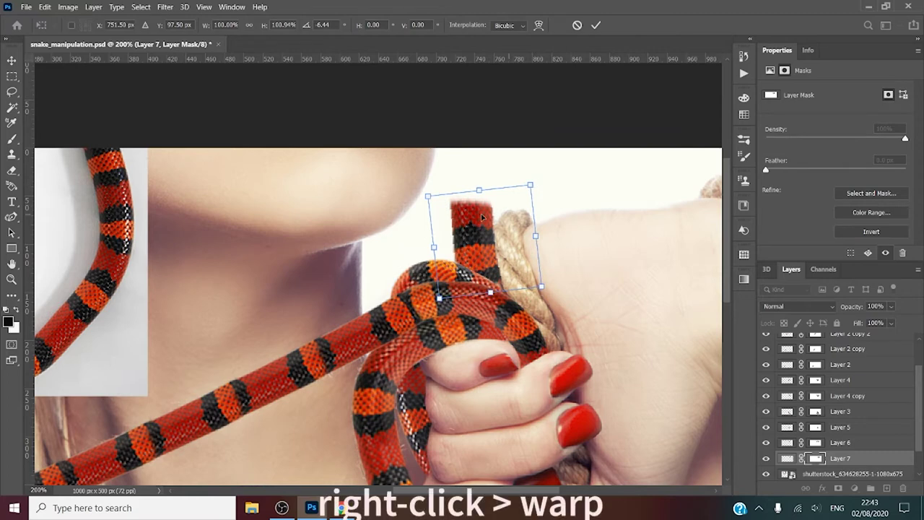
right_click(481, 214)
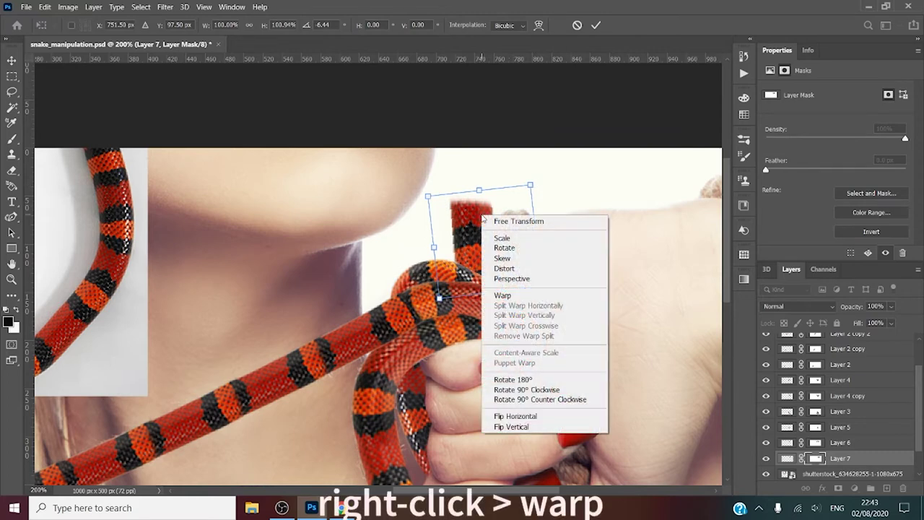
left_click(510, 297)
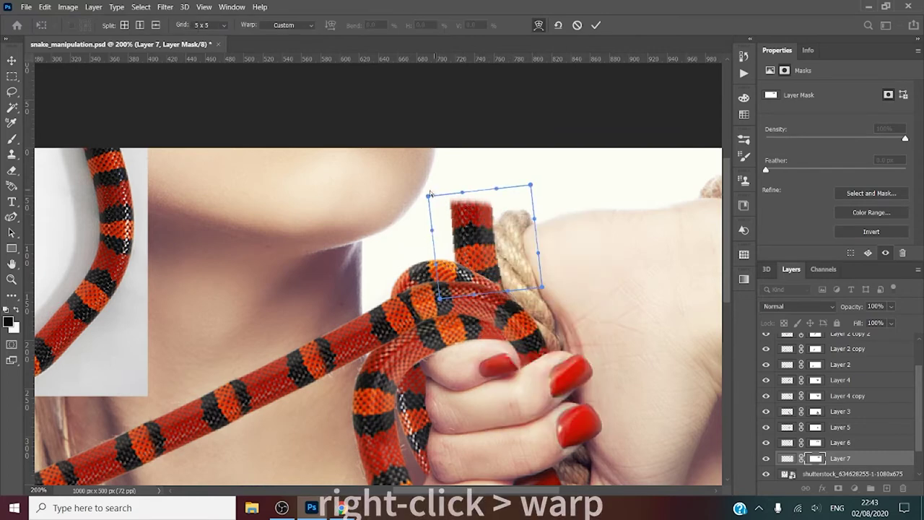
mouse_move(428, 196)
left_mouse_down()
mouse_move(459, 216)
mouse_move(534, 204)
mouse_move(536, 218)
left_mouse_up()
mouse_move(465, 196)
left_mouse_down()
mouse_move(474, 212)
mouse_move(488, 202)
left_mouse_up()
left_click_drag(537, 222, 522, 222)
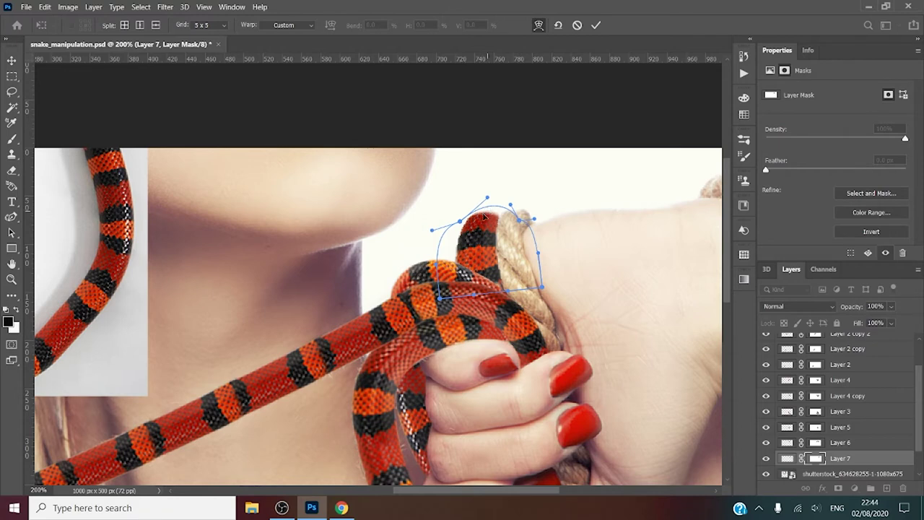
left_click_drag(487, 197, 493, 198)
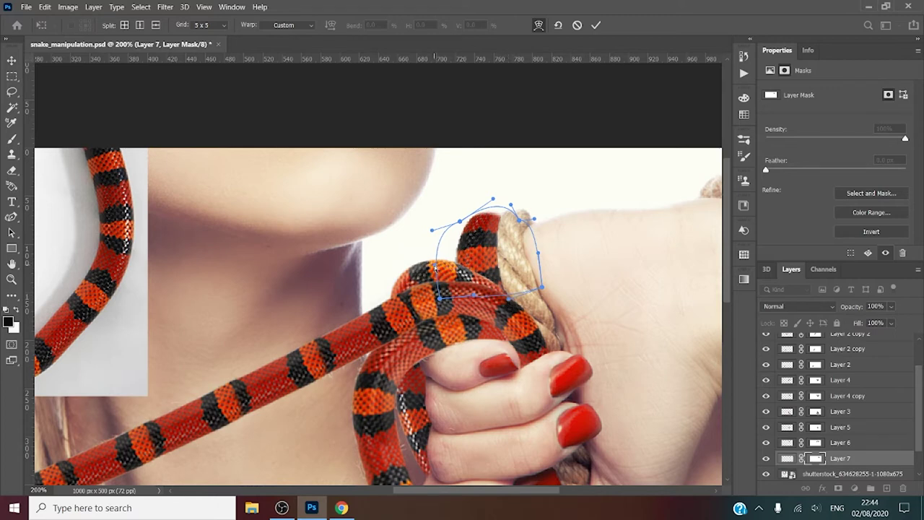
left_click(596, 26)
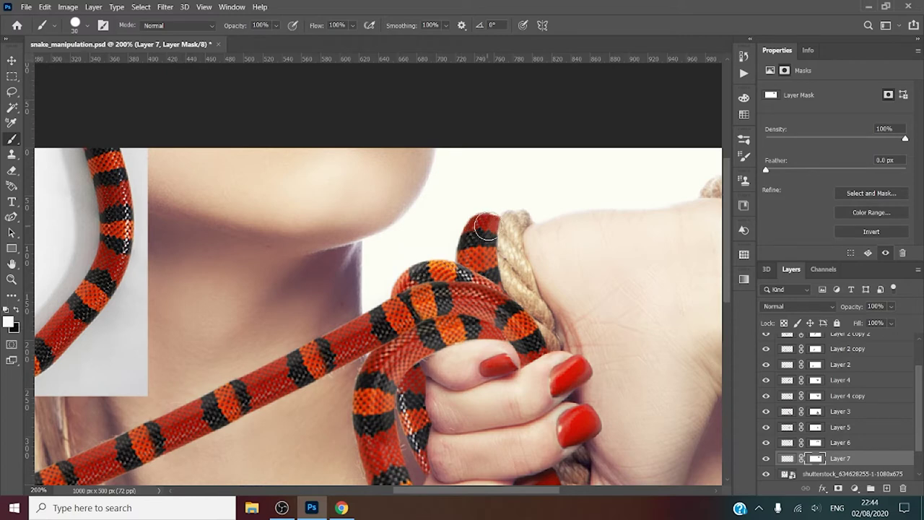
- Paint the snake head back in on Layer 7's mask, then select the shutterstock snake photo layer
left_click_drag(486, 226, 490, 229)
key("ctrl+2")
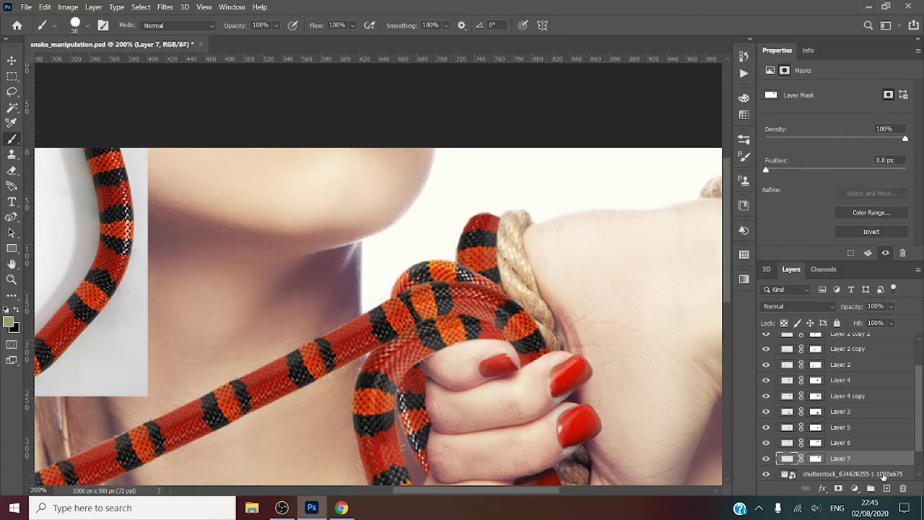
left_click(883, 476)
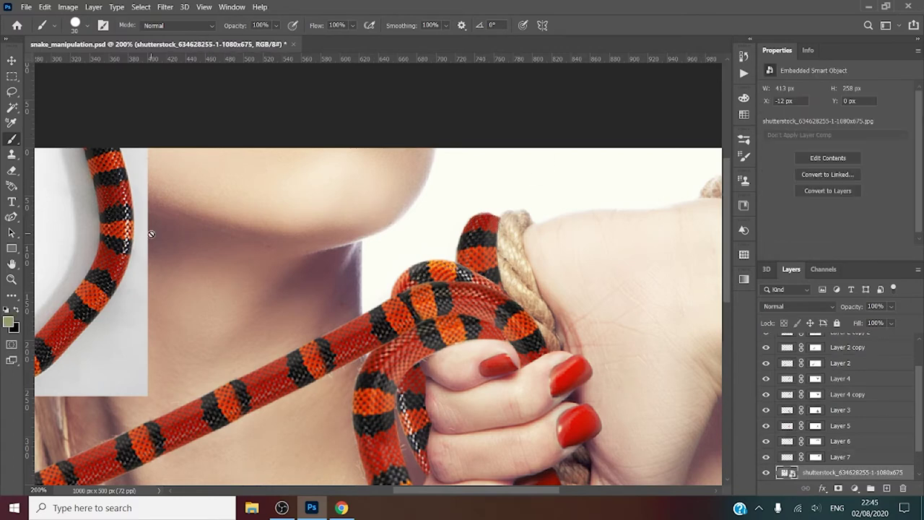
- Lasso the curved bend of the reference snake and copy it to a new Layer 8
left_click(11, 92)
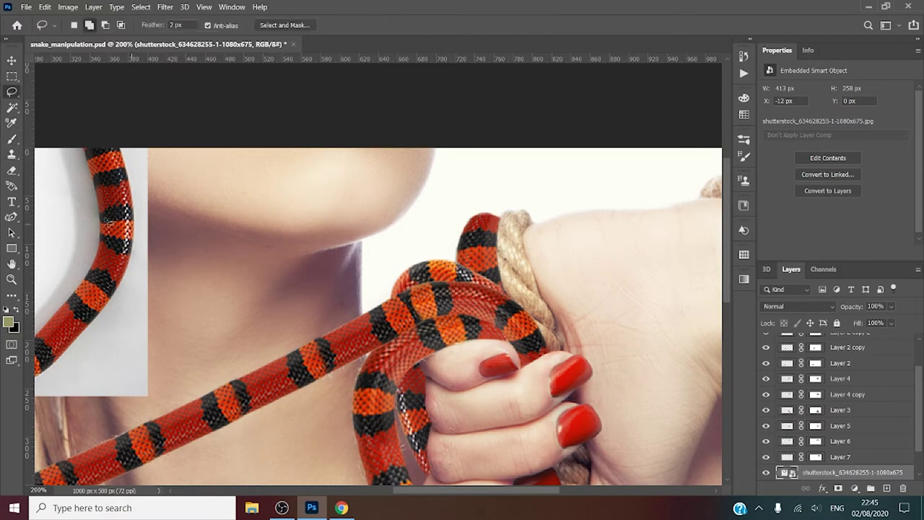
scroll(284, 212, "left", 3)
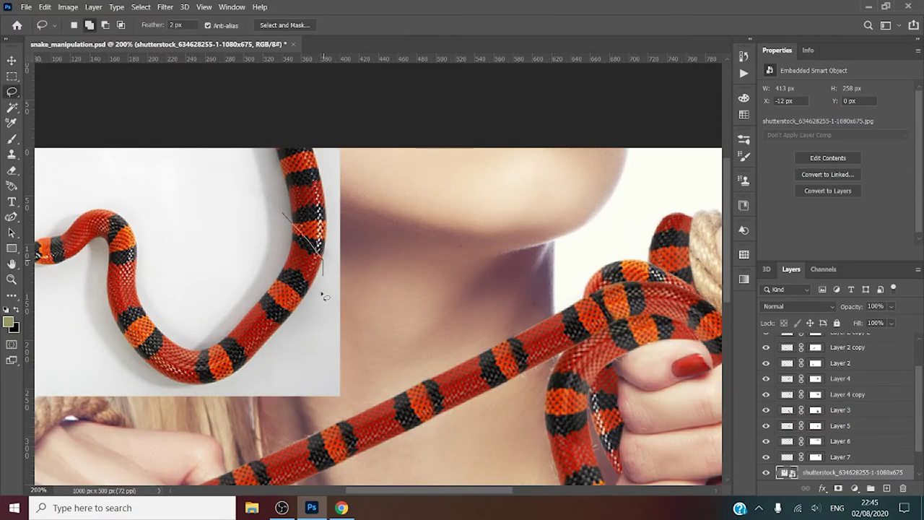
left_click_drag(322, 294, 288, 356)
left_click_drag(231, 307, 282, 214)
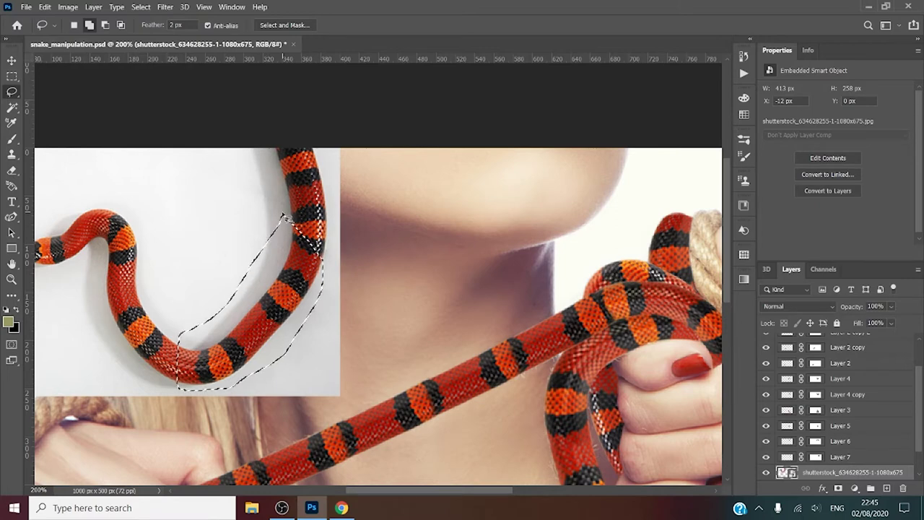
key("ctrl+j")
- Move the copied bend beside the wrist, rotate it about 134°, scale it to ~112%, and commit
key("ctrl+t")
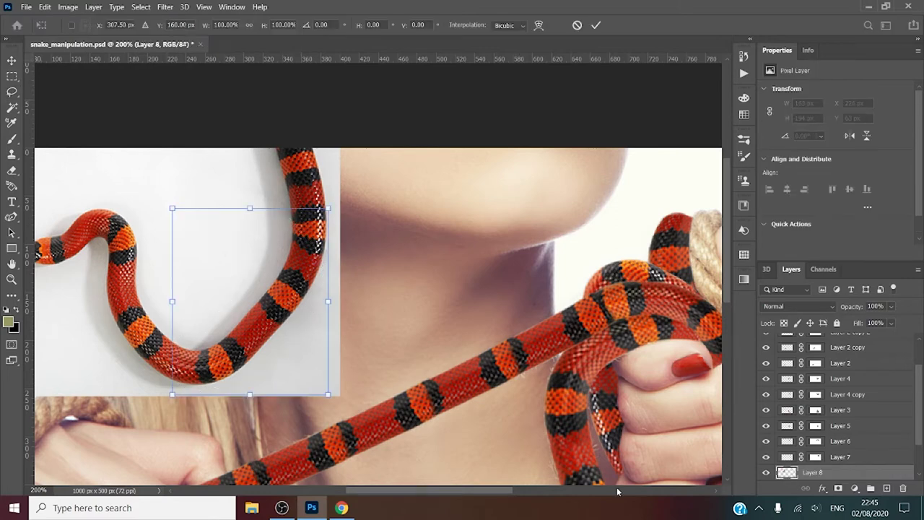
left_click_drag(242, 333, 382, 291)
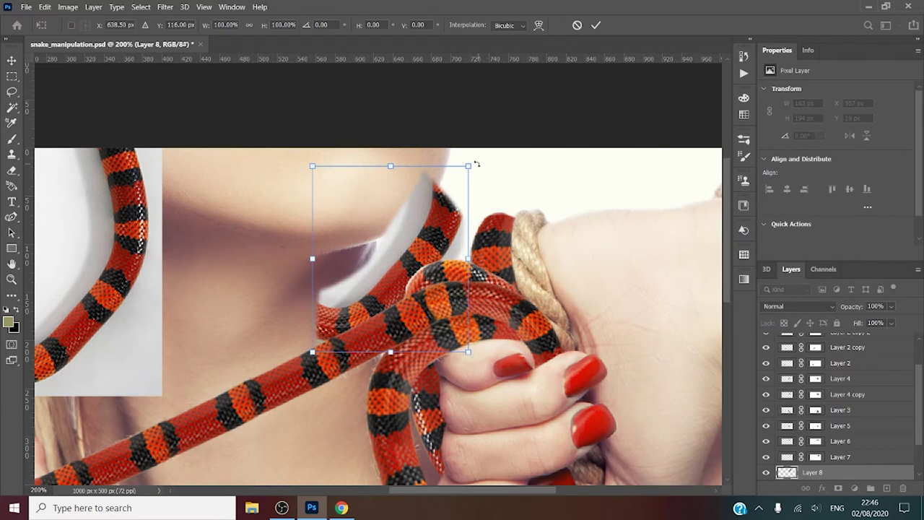
left_click_drag(477, 165, 388, 356)
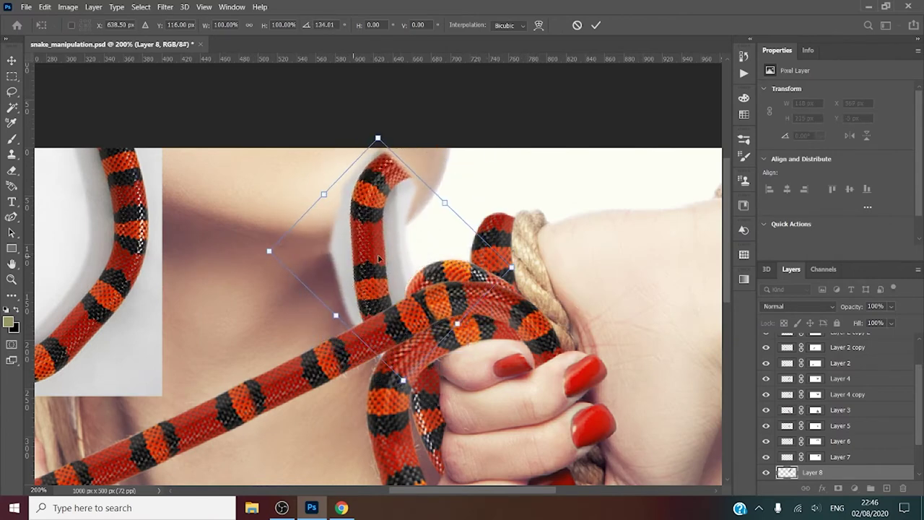
mouse_move(379, 259)
left_mouse_down()
mouse_move(537, 275)
mouse_move(541, 295)
mouse_move(551, 294)
left_mouse_up()
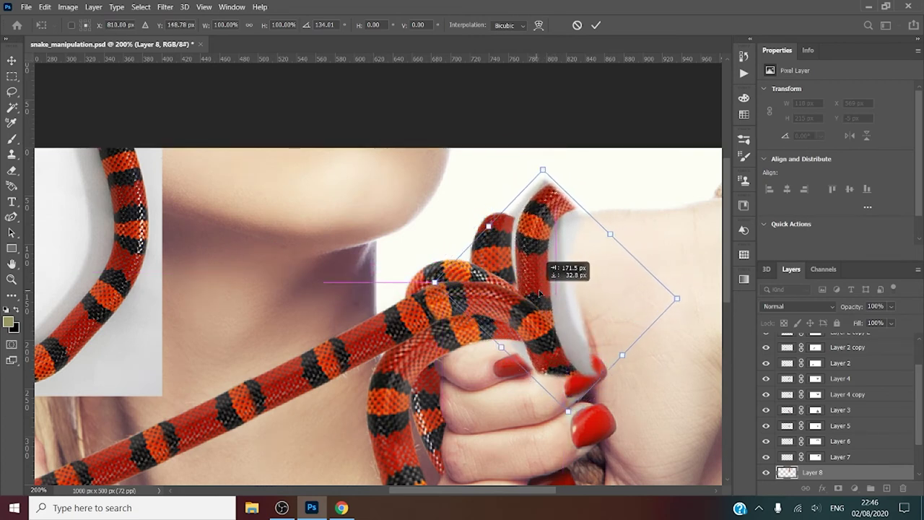
left_click_drag(551, 293, 563, 272)
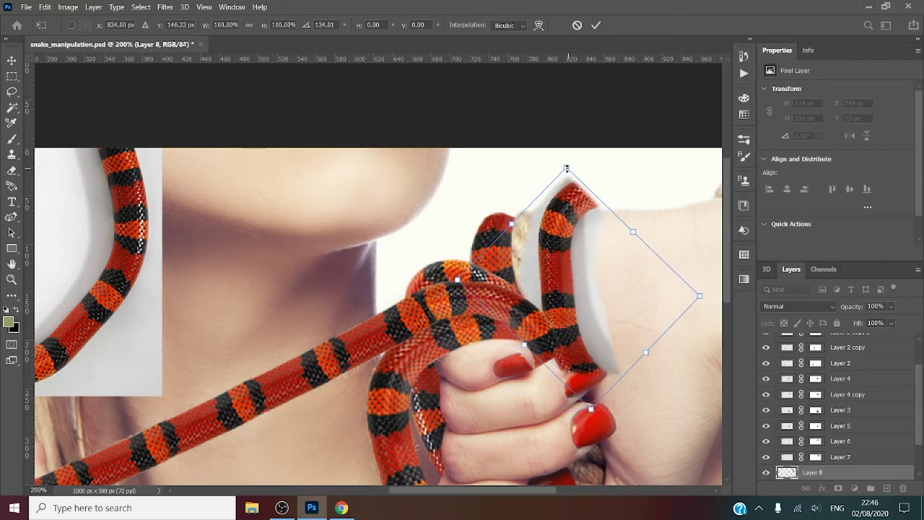
left_click_drag(566, 168, 564, 144)
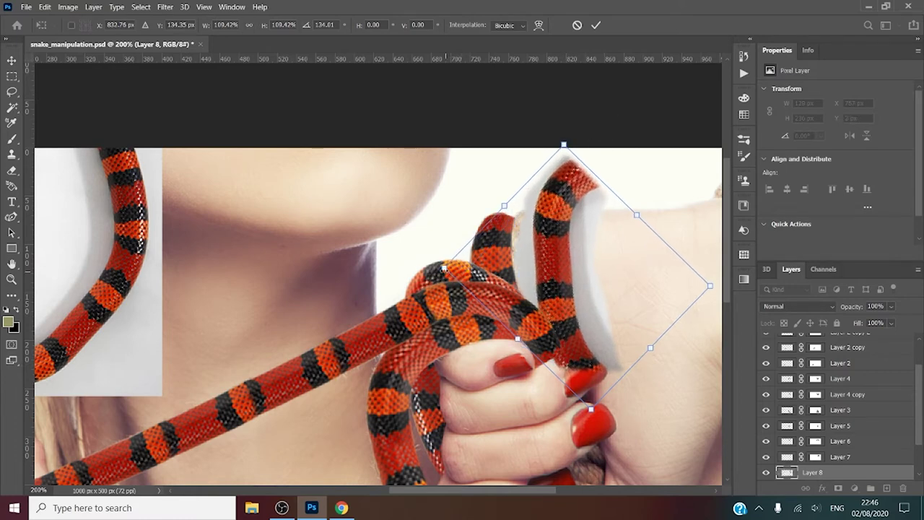
mouse_move(443, 268)
left_mouse_down()
mouse_move(425, 267)
mouse_move(437, 267)
left_mouse_up()
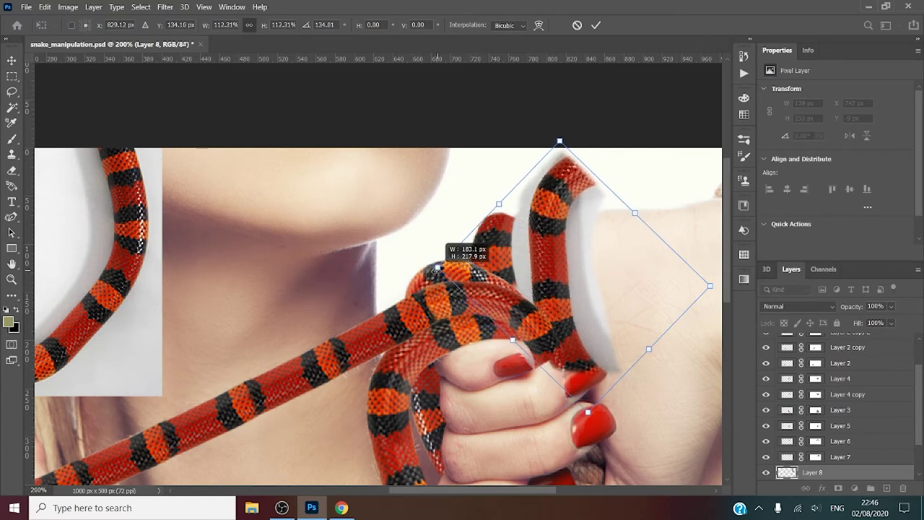
key("Return")
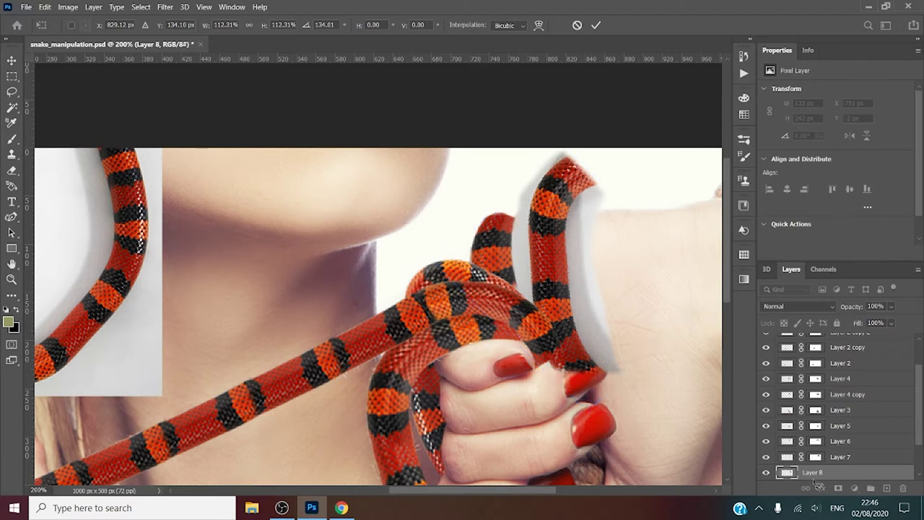
- Add a layer mask to Layer 8 and paint black over the grey fringe around the snake head
key("l")
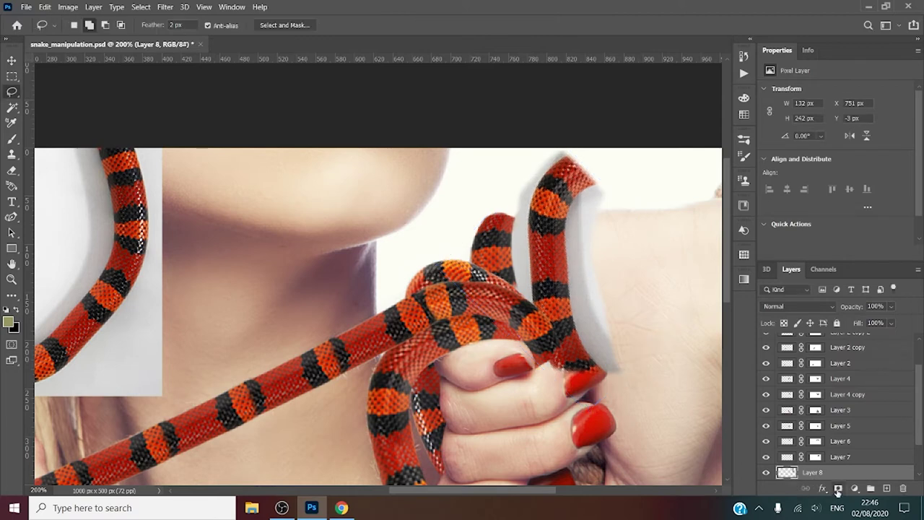
left_click(837, 489)
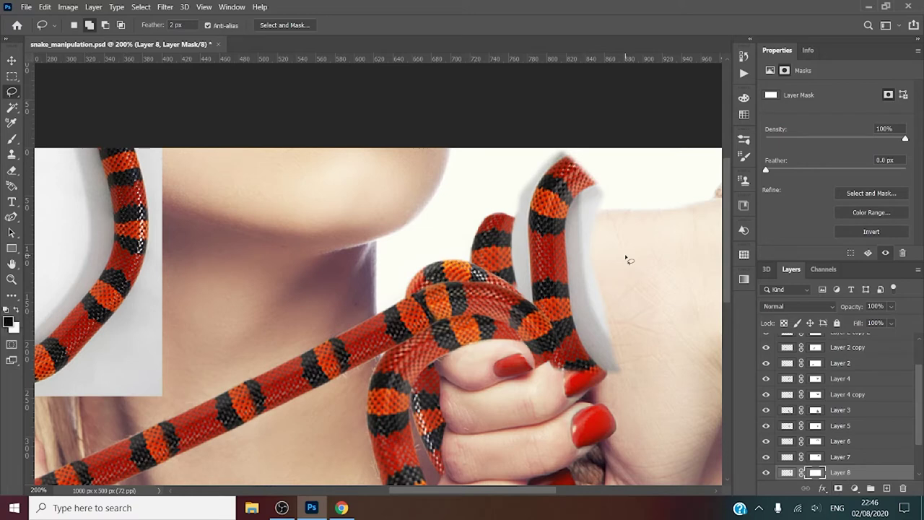
left_click(12, 138)
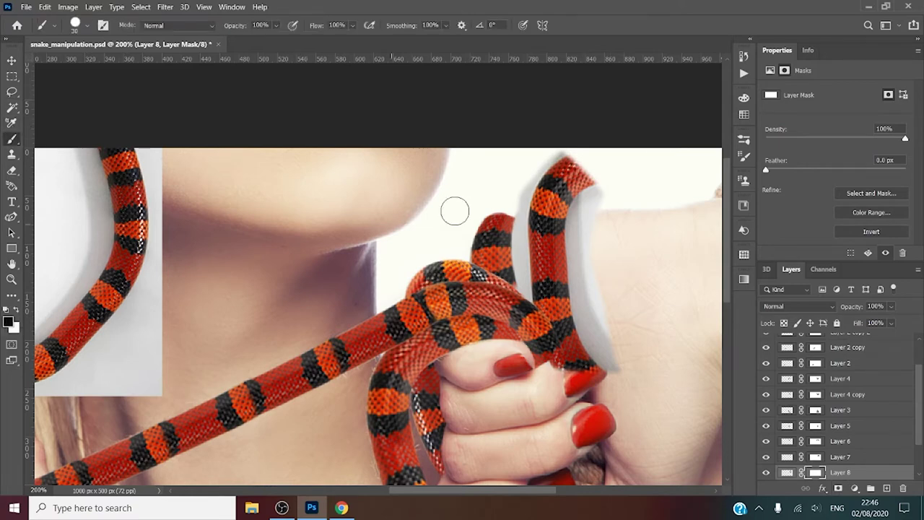
mouse_move(628, 184)
left_mouse_down()
mouse_move(602, 193)
mouse_move(583, 220)
mouse_move(610, 361)
left_mouse_up()
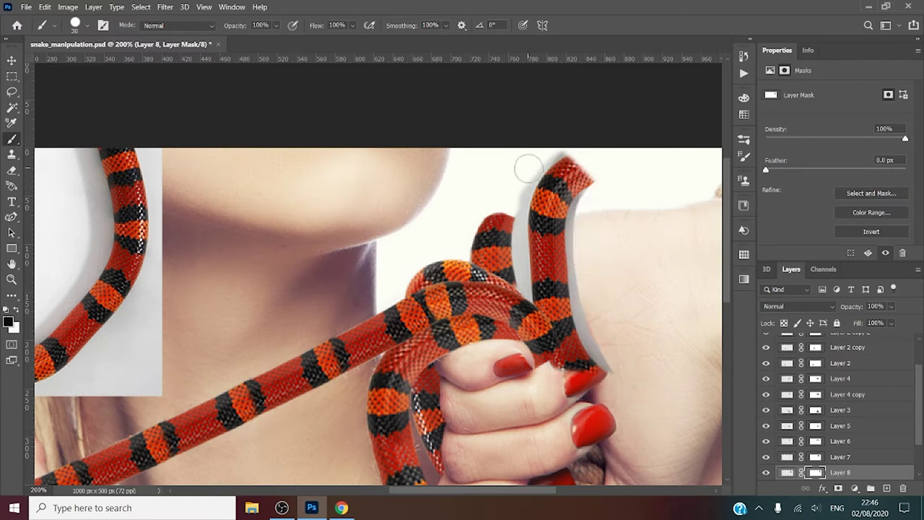
mouse_move(560, 140)
left_mouse_down()
mouse_move(516, 185)
mouse_move(514, 321)
mouse_move(512, 190)
mouse_move(513, 207)
left_mouse_up()
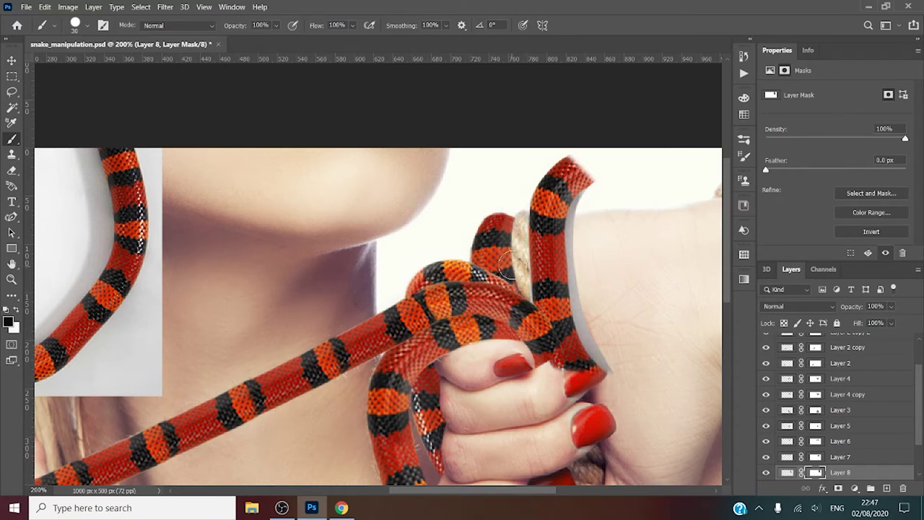
mouse_move(594, 145)
left_mouse_down()
mouse_move(602, 190)
mouse_move(582, 222)
mouse_move(585, 283)
mouse_move(619, 377)
mouse_move(585, 291)
left_mouse_up()
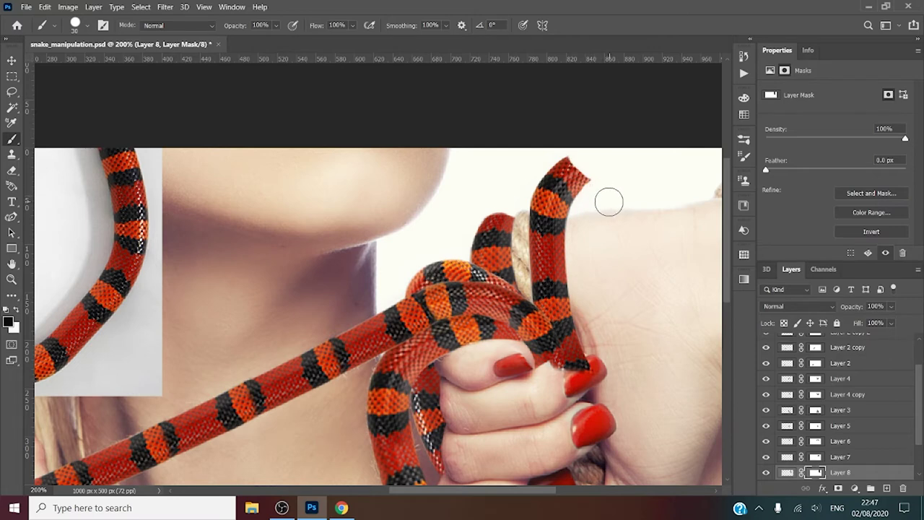
key("ctrl+t")
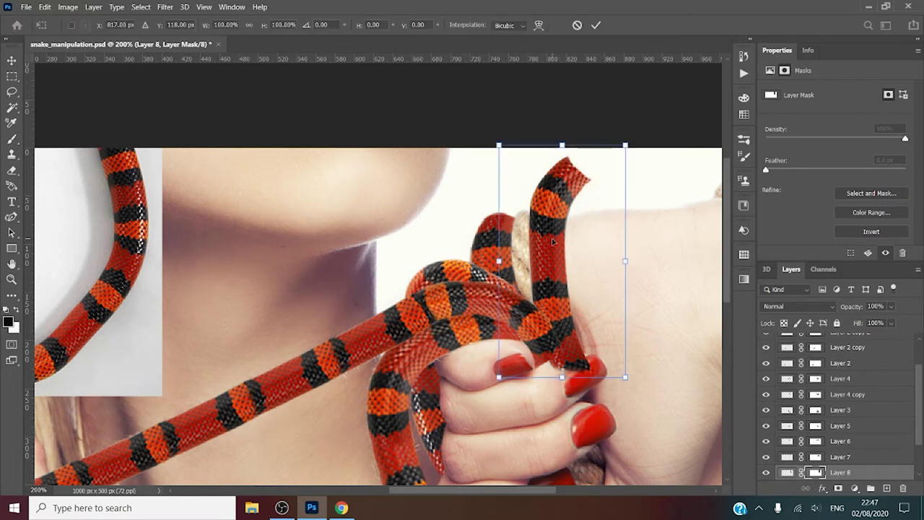
- Shift the snake head left, rotate it about -14°, and move Layer 8 above Layer 7
left_click_drag(553, 243, 537, 241)
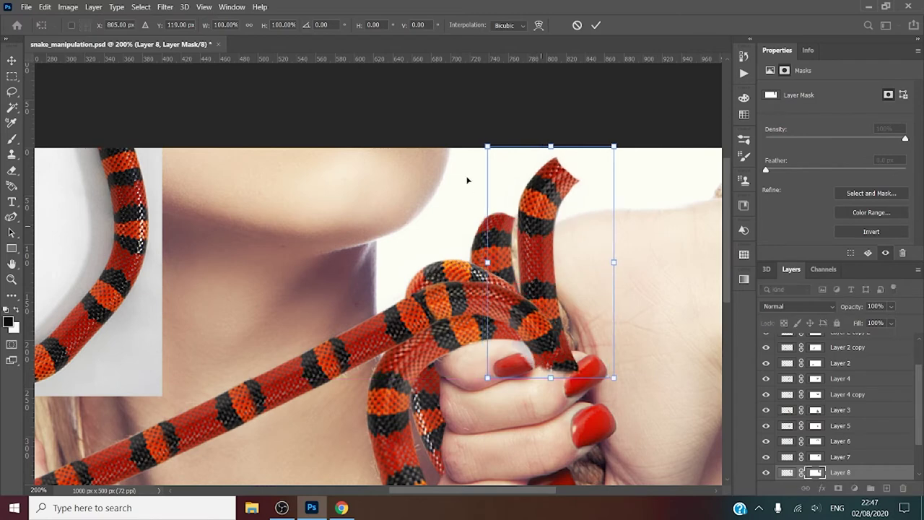
left_click_drag(480, 132, 460, 157)
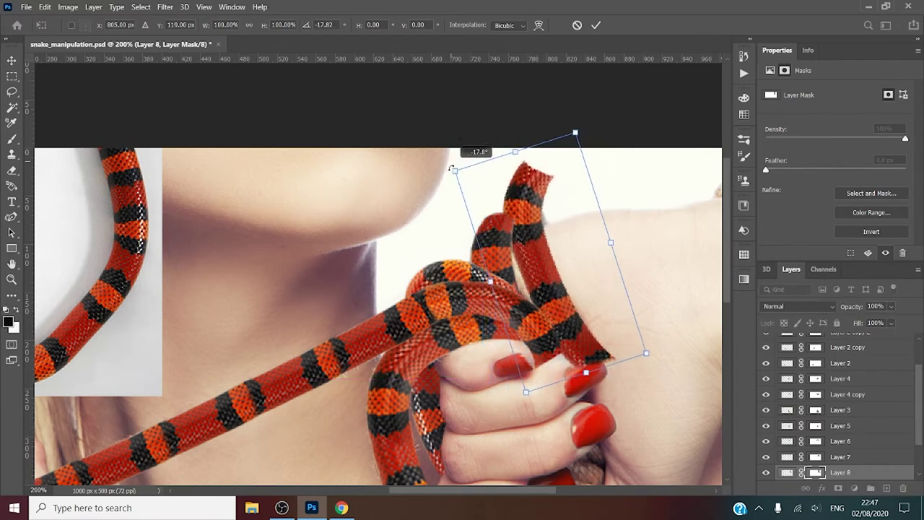
left_click_drag(461, 157, 462, 155)
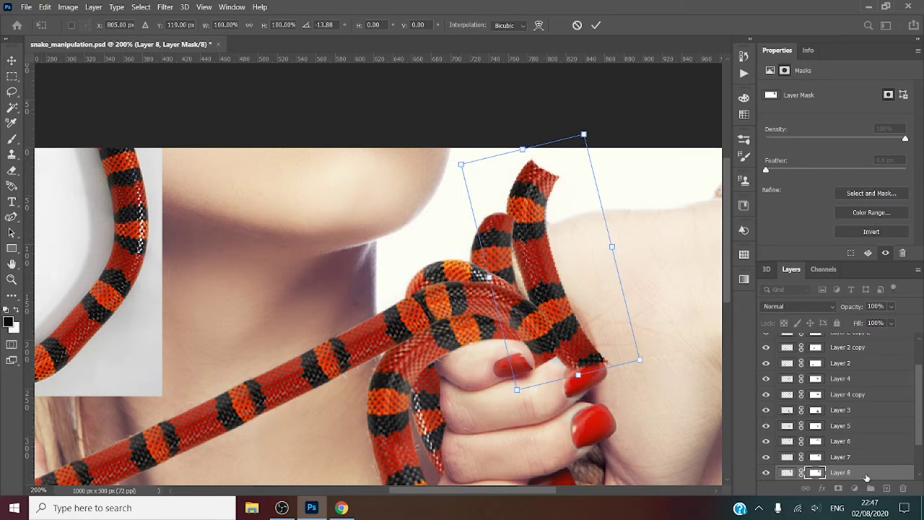
key("Return")
left_click_drag(866, 476, 865, 458)
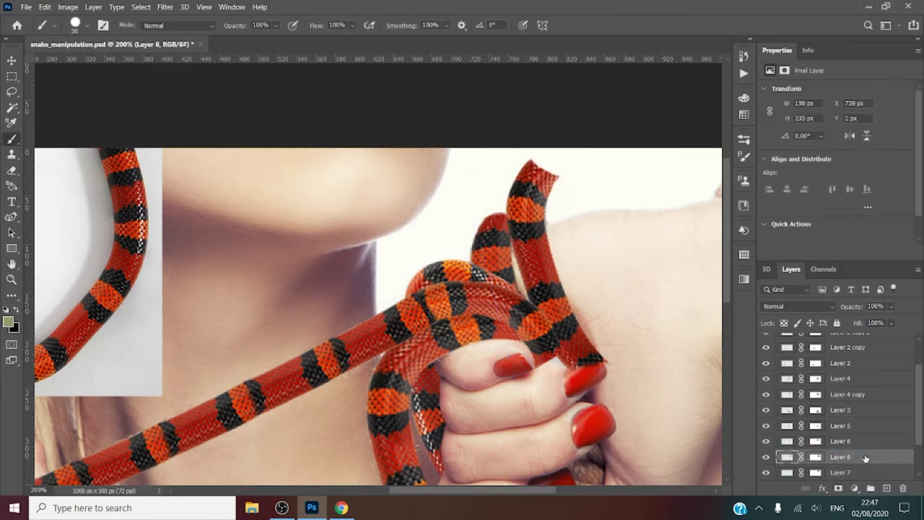
- Nudge the snake head left and about 7 px down, then touch up Layer 8's mask along the loop
key("ctrl+t")
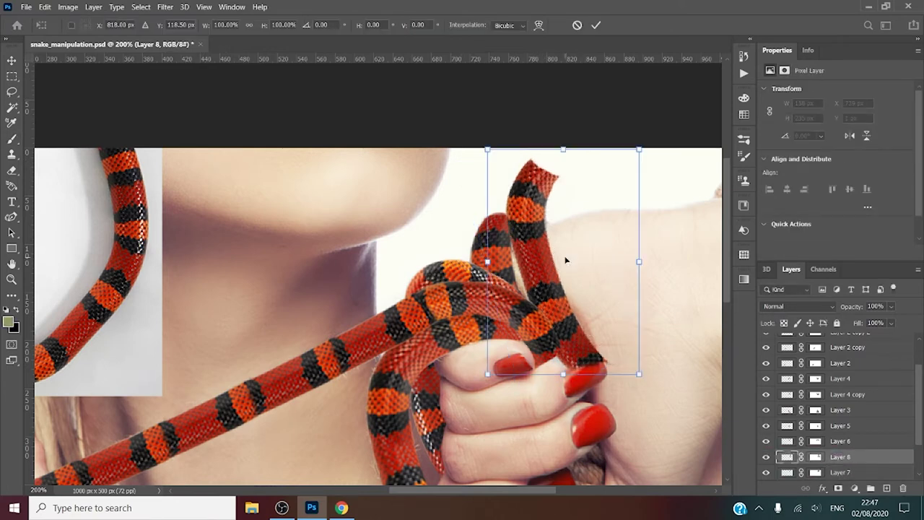
left_click_drag(543, 268, 535, 273)
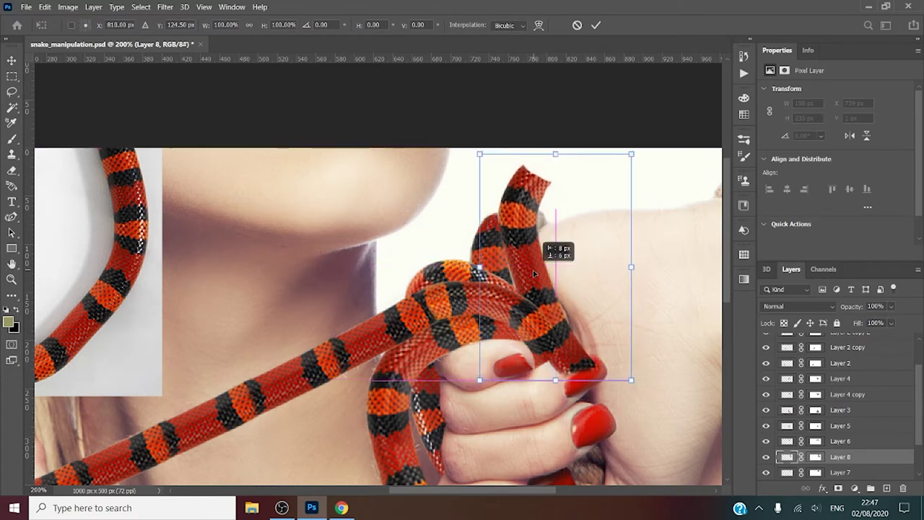
left_click_drag(535, 273, 535, 278)
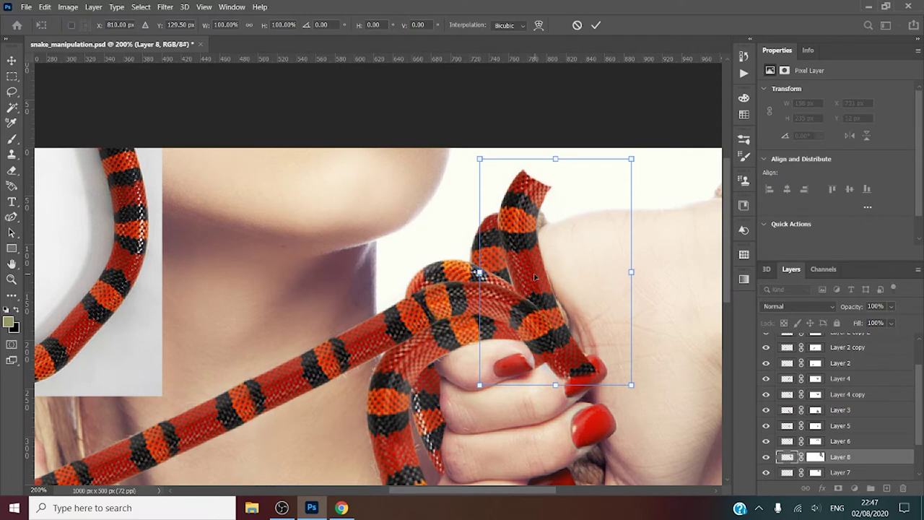
key("b")
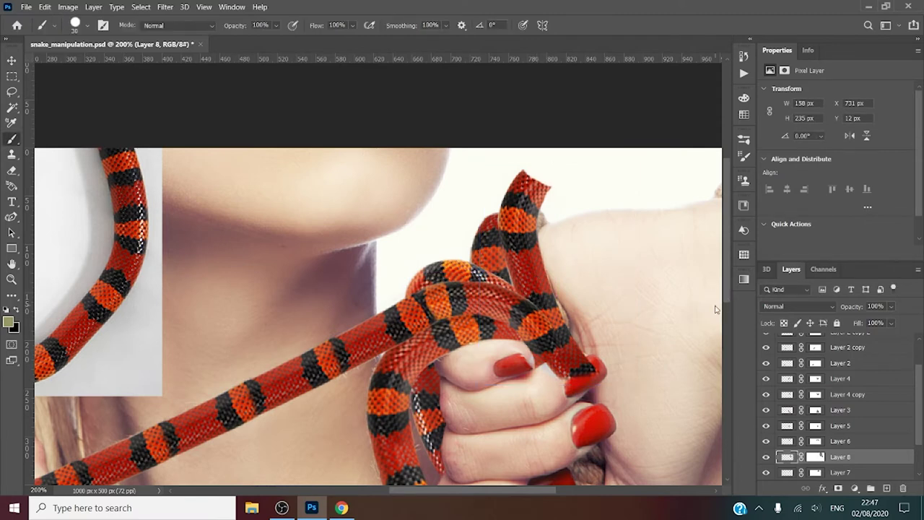
left_click(814, 458)
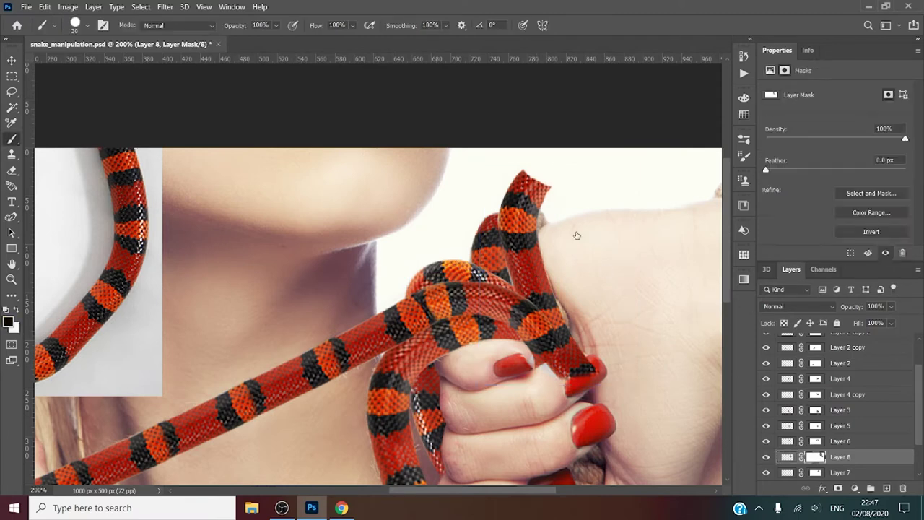
mouse_move(484, 209)
left_mouse_down()
mouse_move(475, 238)
mouse_move(484, 196)
left_mouse_up()
left_click_drag(478, 230, 484, 249)
- Enlarge the snake piece slightly, move it right and down, and set the transform to Warp
key("ctrl+t")
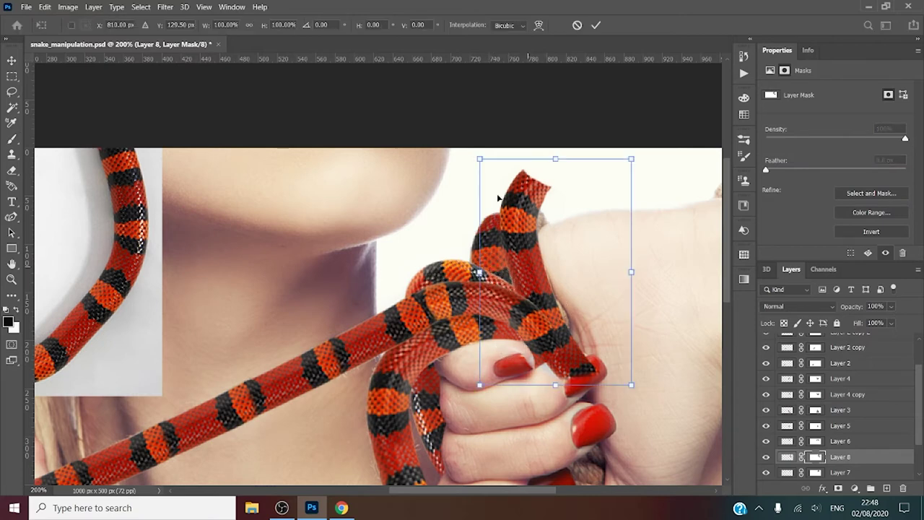
left_click_drag(478, 158, 473, 152)
left_click_drag(527, 277, 536, 289)
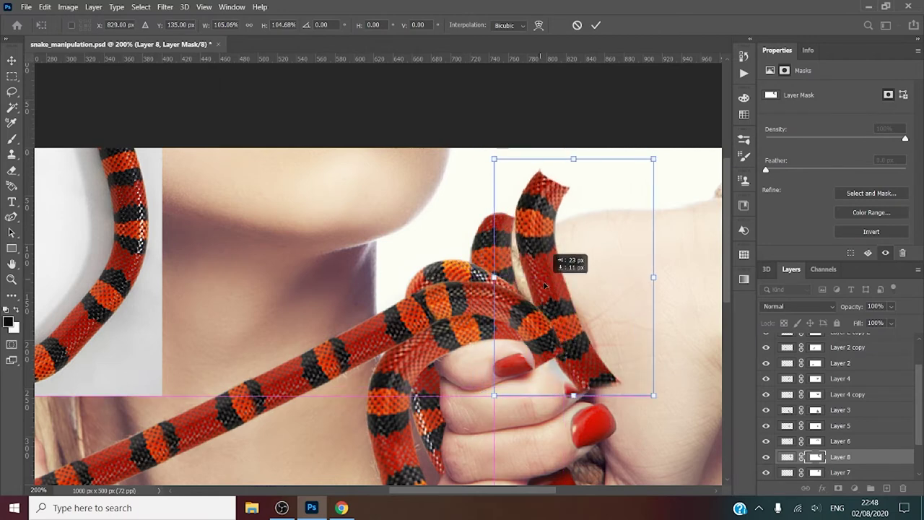
right_click(536, 289)
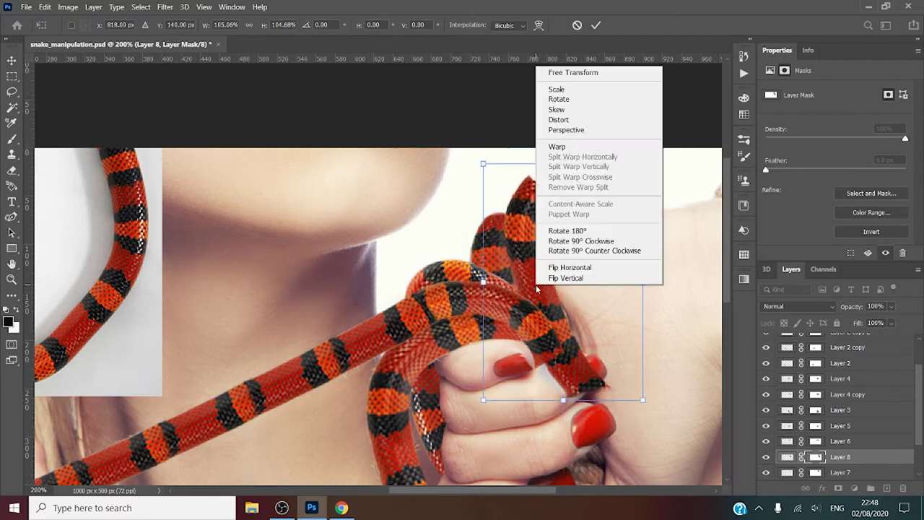
left_click(574, 151)
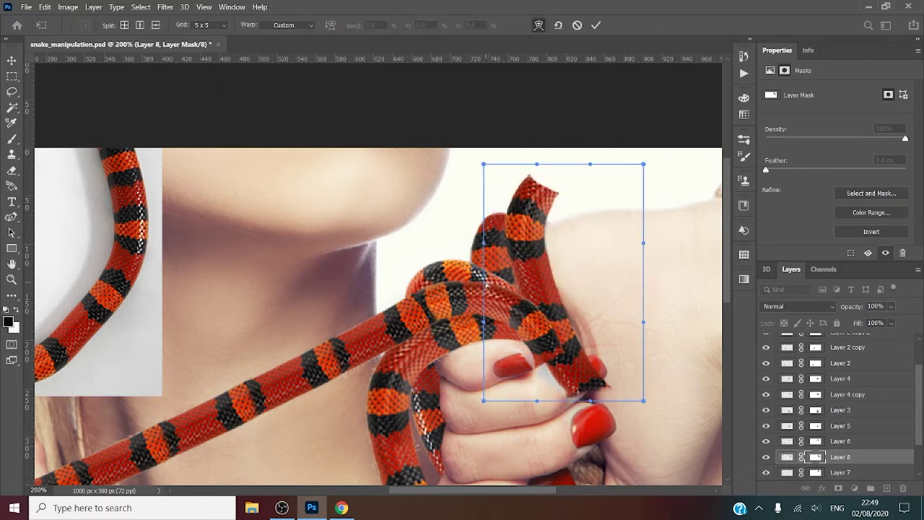
- Warp the snake head lower and curve its sides and body over the fist, then commit
mouse_move(541, 166)
left_mouse_down()
mouse_move(552, 220)
mouse_move(590, 165)
mouse_move(564, 202)
left_mouse_up()
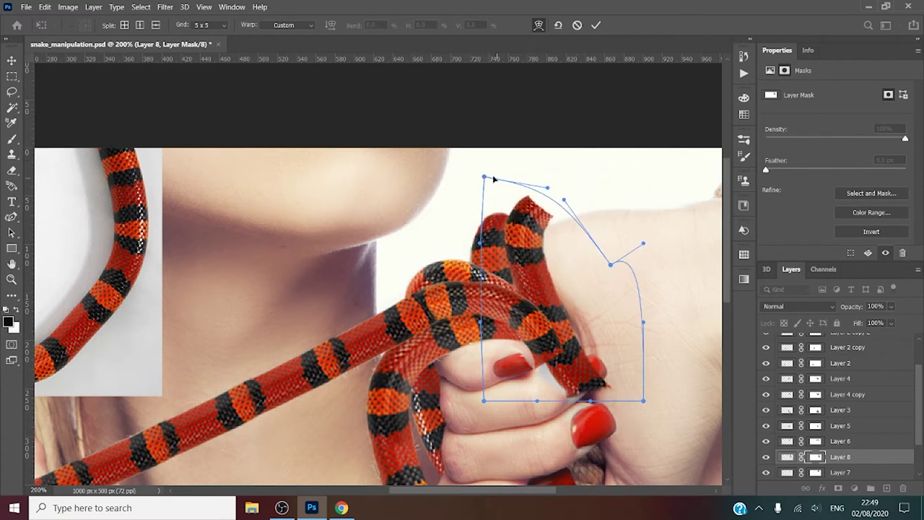
left_click_drag(493, 177, 507, 188)
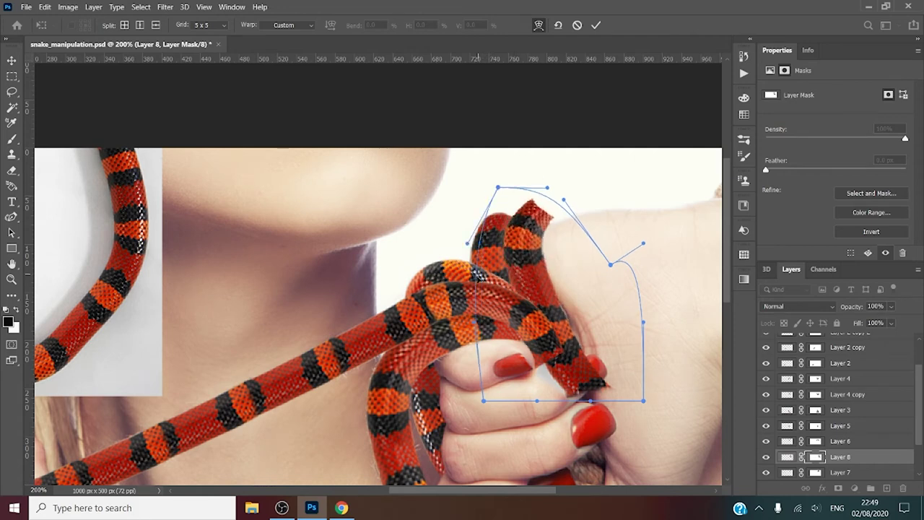
left_click_drag(477, 273, 473, 277)
left_click_drag(565, 321, 570, 320)
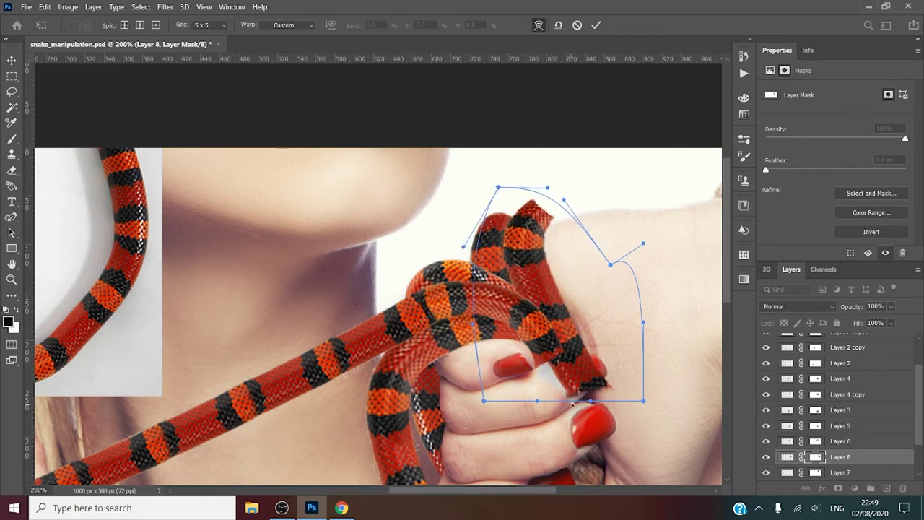
left_click_drag(572, 405, 575, 388)
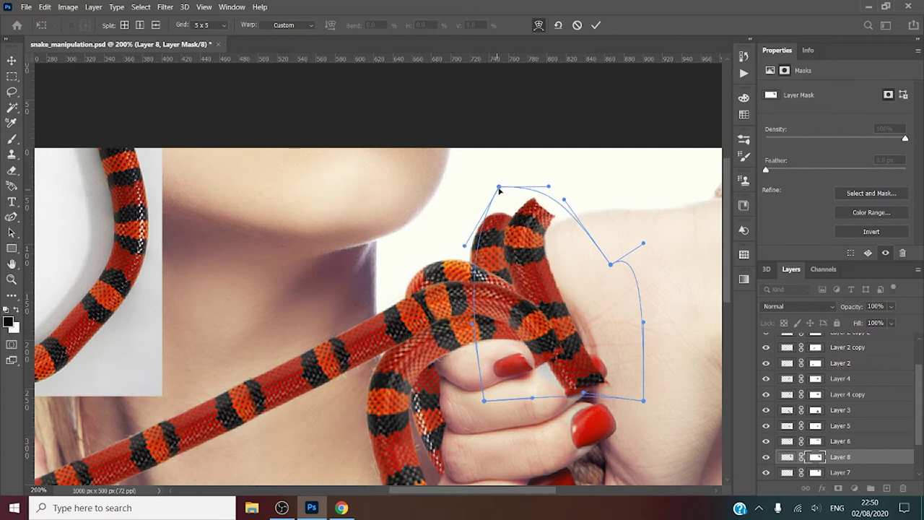
left_click_drag(498, 187, 493, 187)
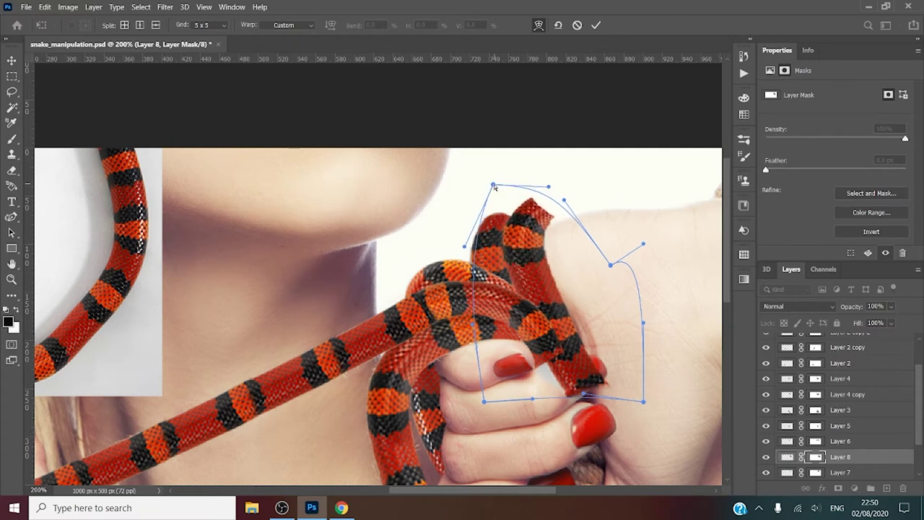
left_click(596, 25)
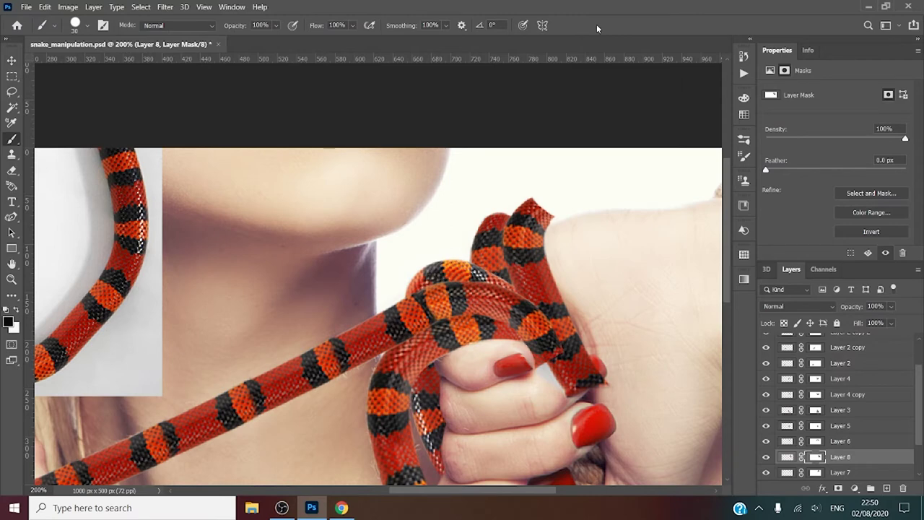
- Refine Layer 8's mask, smoothing the edge over the nail and restoring the raised head's top edge
left_click_drag(516, 196, 574, 224)
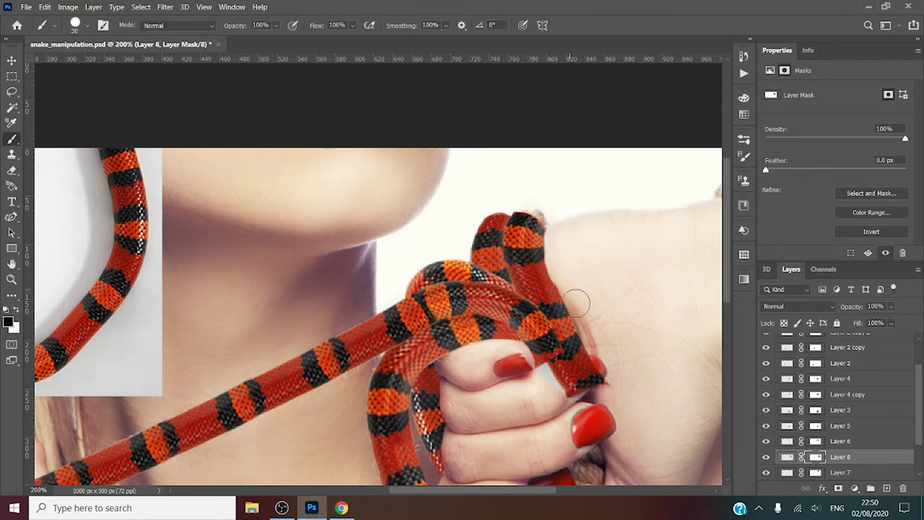
mouse_move(618, 367)
left_mouse_down()
mouse_move(550, 404)
mouse_move(603, 369)
mouse_move(553, 394)
mouse_move(540, 375)
mouse_move(600, 368)
mouse_move(569, 380)
left_mouse_up()
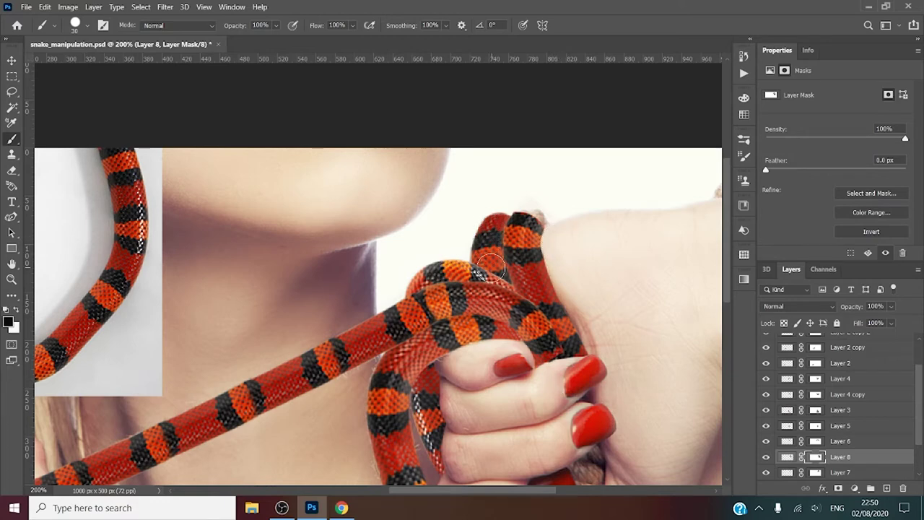
left_click(528, 224)
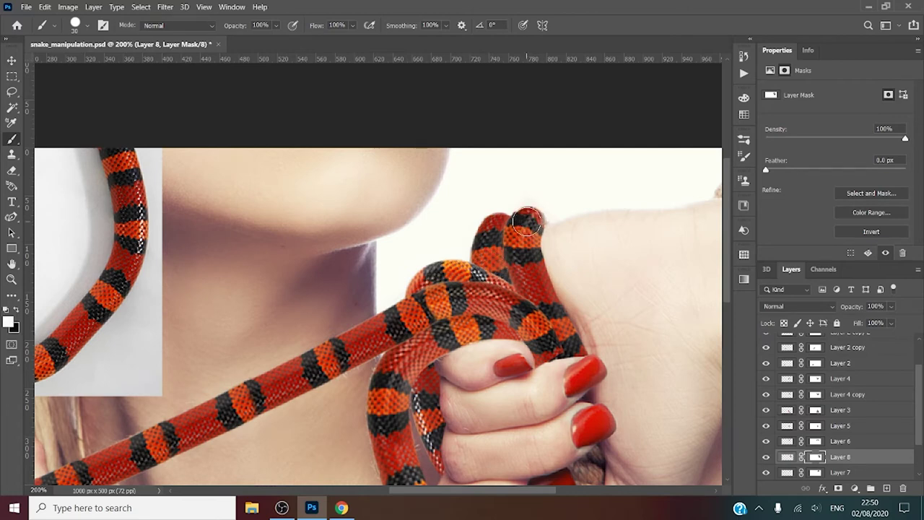
left_click(525, 223)
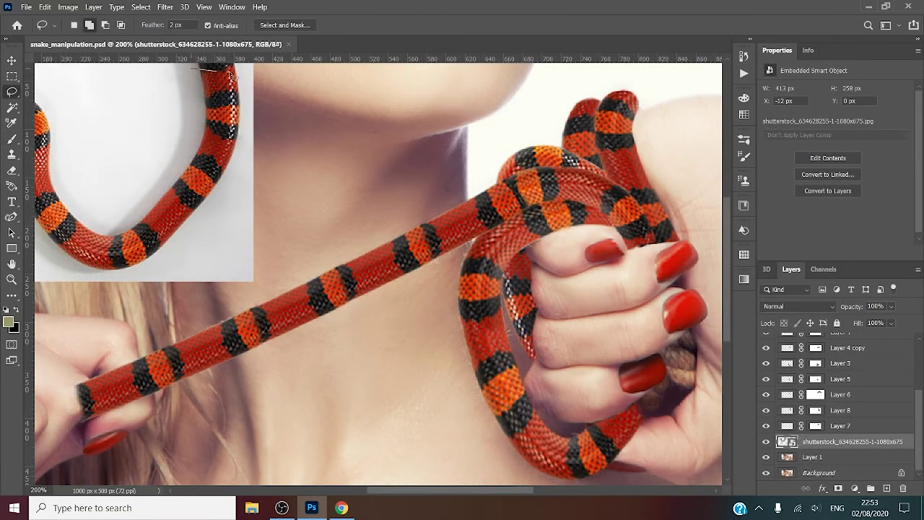
- Copy a short reference snake piece to Layer 9, place it by the lower fingers, rotate 17.32°, scale ~115%
mouse_move(246, 86)
left_mouse_down()
mouse_move(246, 148)
mouse_move(192, 65)
left_mouse_up()
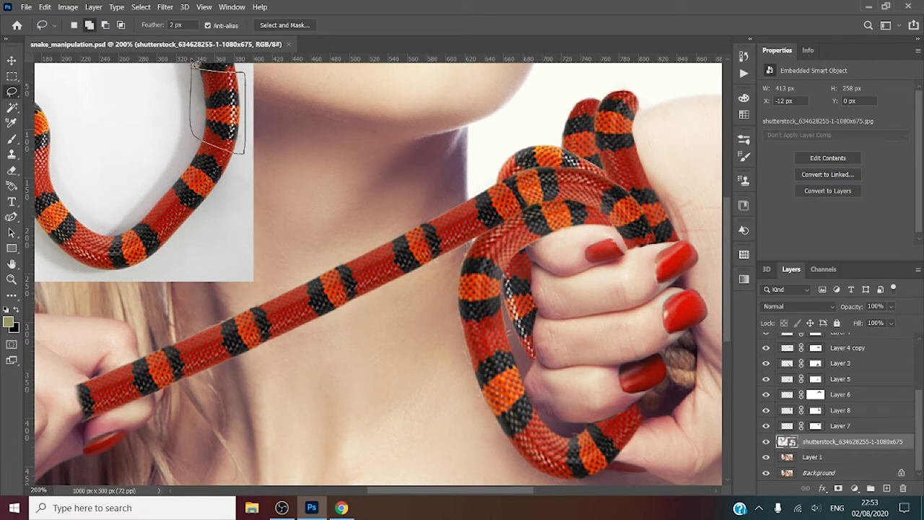
key("ctrl+j")
key("ctrl+t")
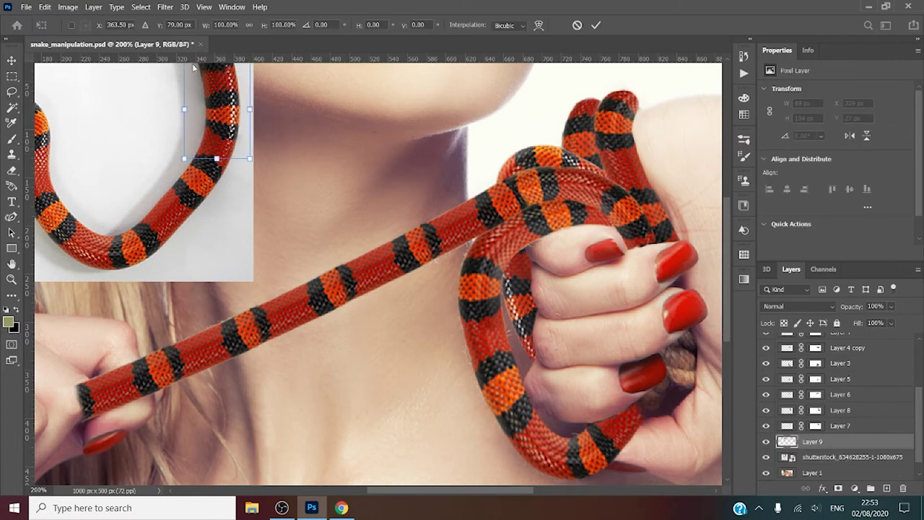
left_click_drag(208, 108, 664, 368)
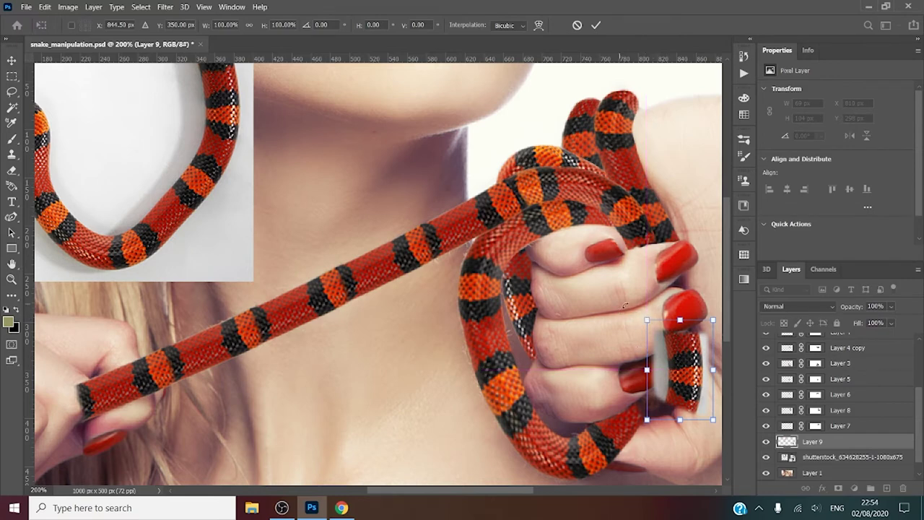
mouse_move(646, 319)
left_mouse_down()
mouse_move(655, 301)
mouse_move(641, 289)
left_mouse_up()
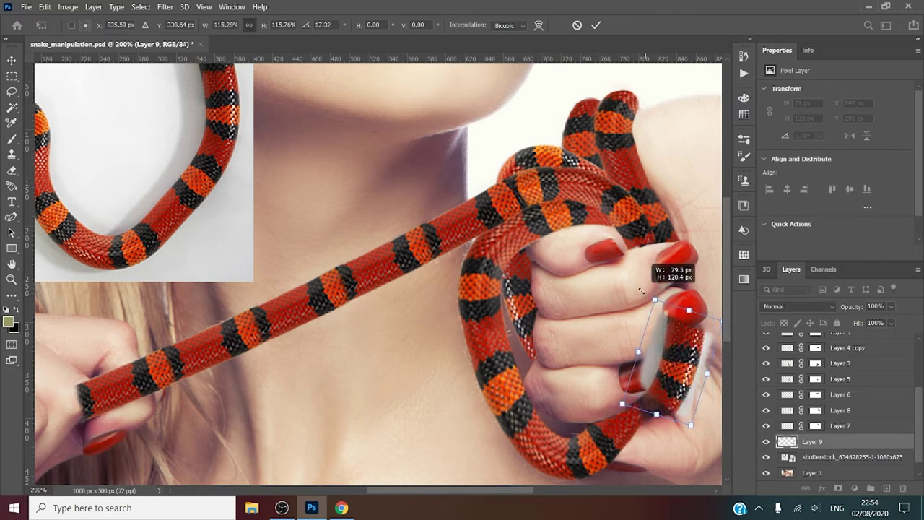
- Commit the transform, add a mask to Layer 9, and paint out its grey fringe across the finger
key("Return")
left_click(838, 488)
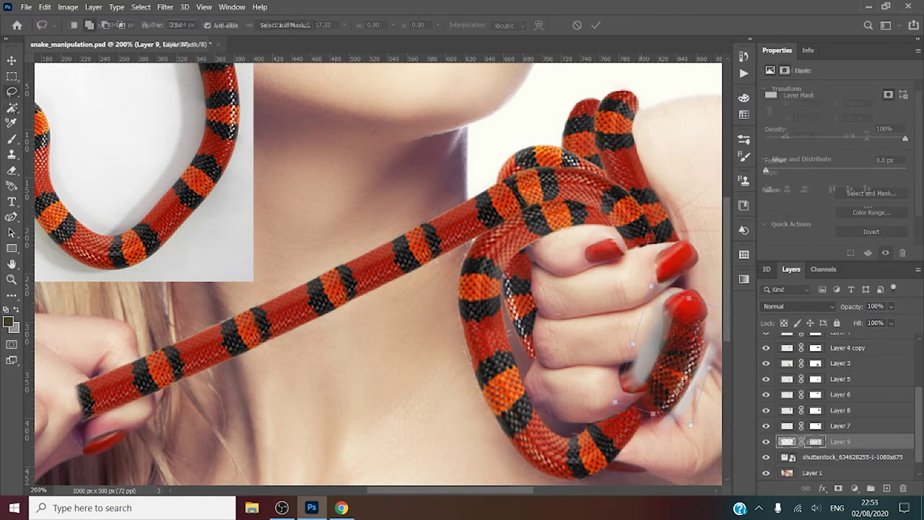
left_click(11, 140)
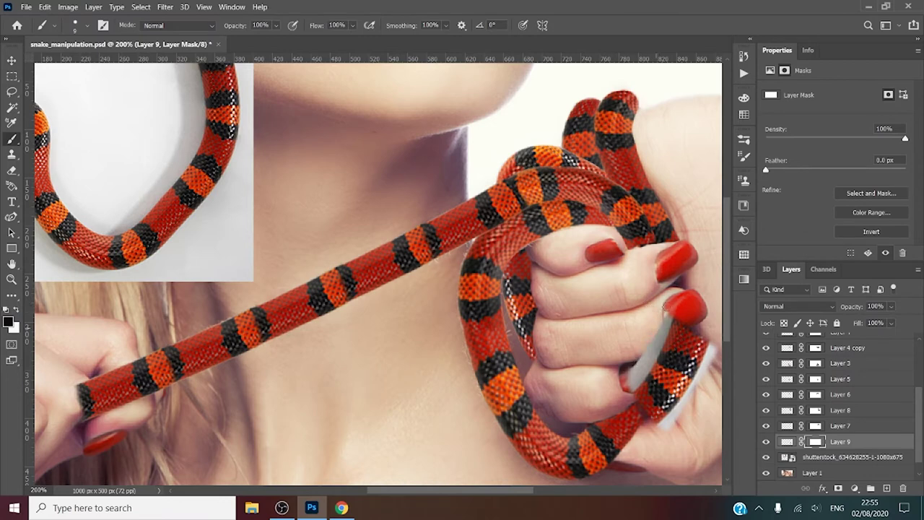
left_click_drag(686, 398, 716, 350)
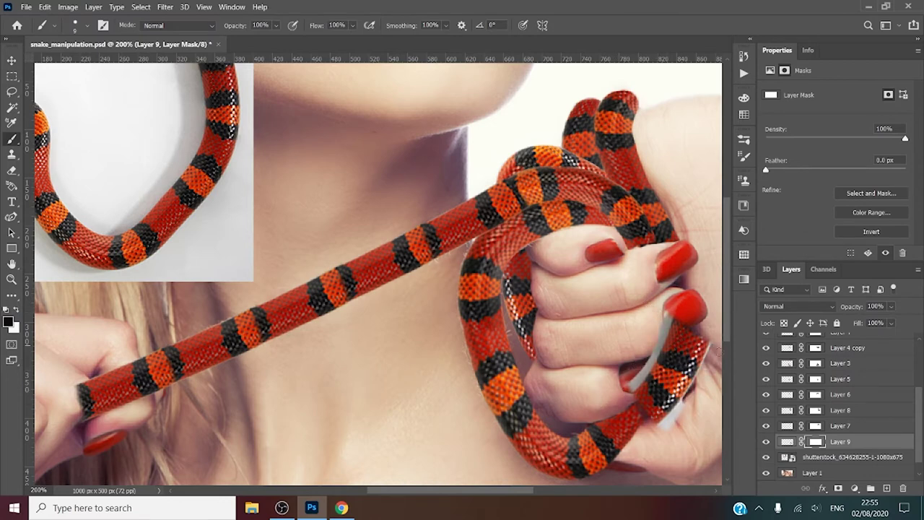
left_click_drag(690, 394, 649, 440)
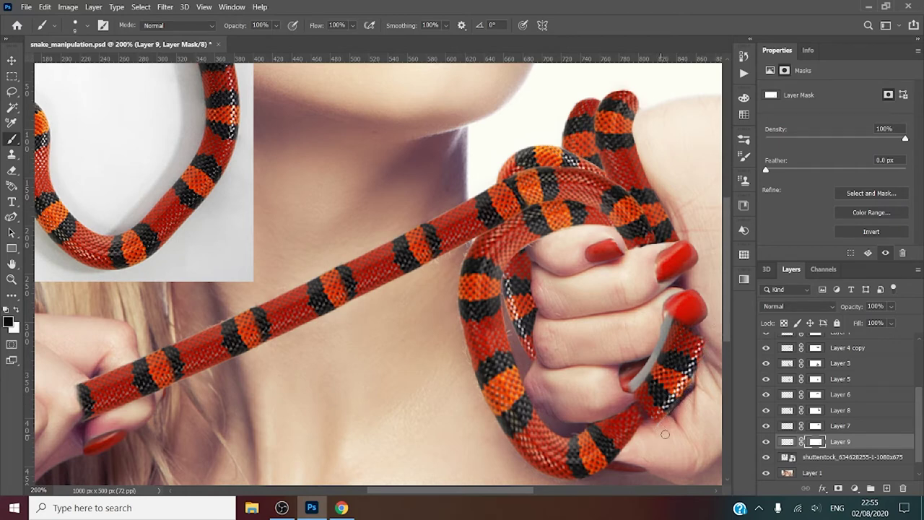
left_click_drag(699, 367, 702, 347)
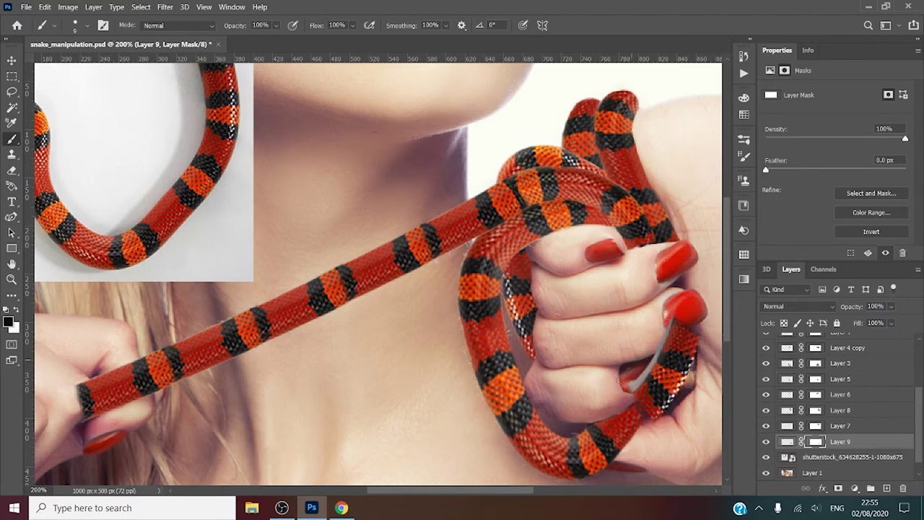
mouse_move(697, 353)
left_mouse_down()
mouse_move(642, 372)
mouse_move(658, 377)
left_mouse_up()
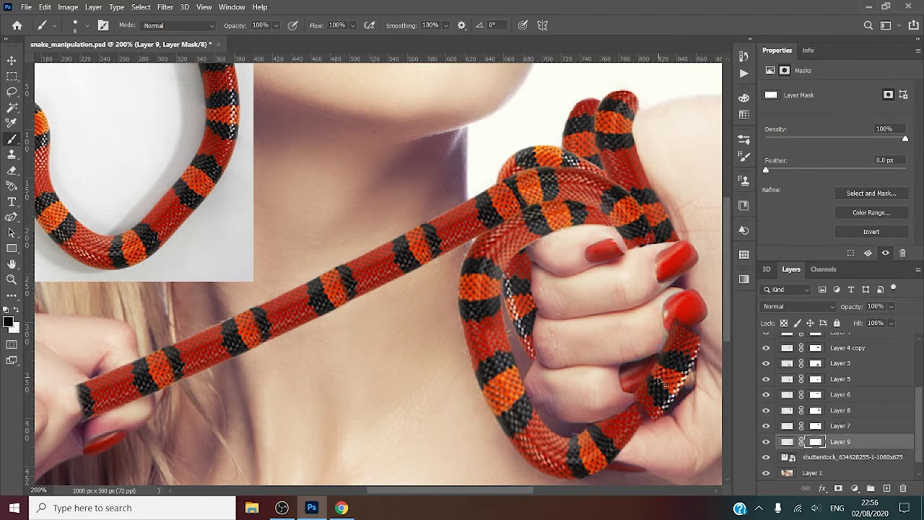
- Put Layer 9's snake piece into Warp mode
key("ctrl+t")
right_click(663, 359)
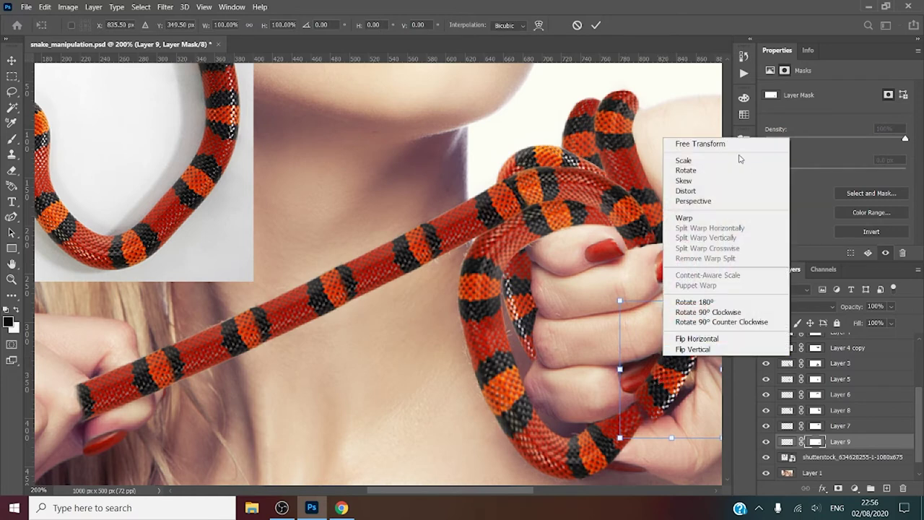
left_click(690, 219)
- Warp Layer 9's snake piece to curl down around the lowest finger below the red nail, and commit
left_click_drag(639, 317, 644, 397)
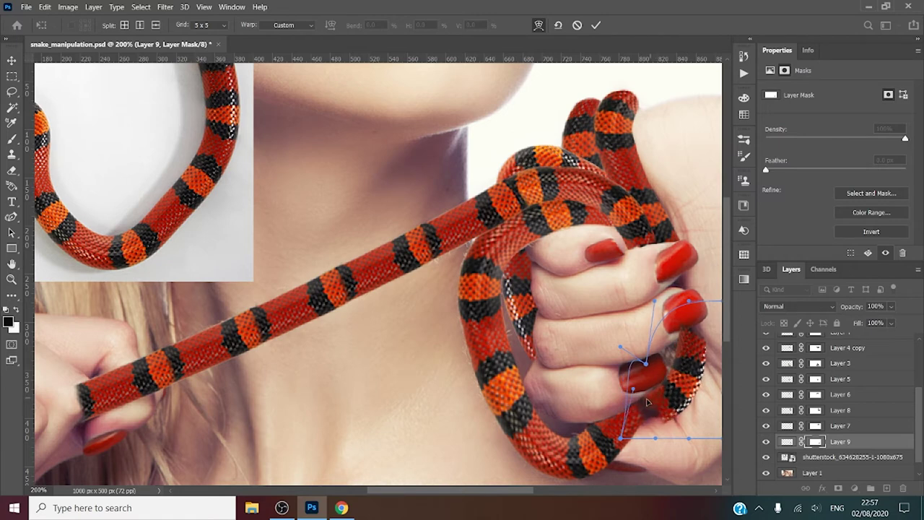
mouse_move(619, 438)
left_mouse_down()
mouse_move(644, 400)
mouse_move(643, 378)
left_mouse_up()
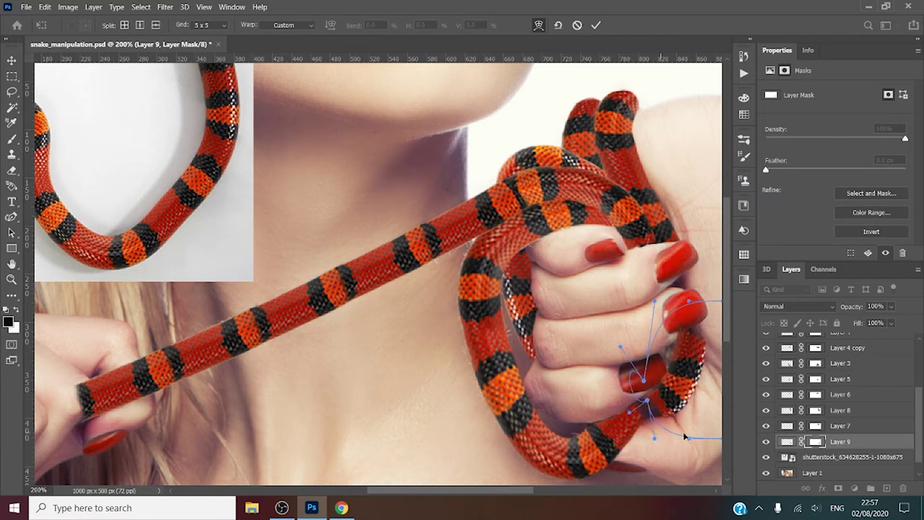
left_click_drag(690, 440, 693, 389)
left_click_drag(688, 304, 660, 311)
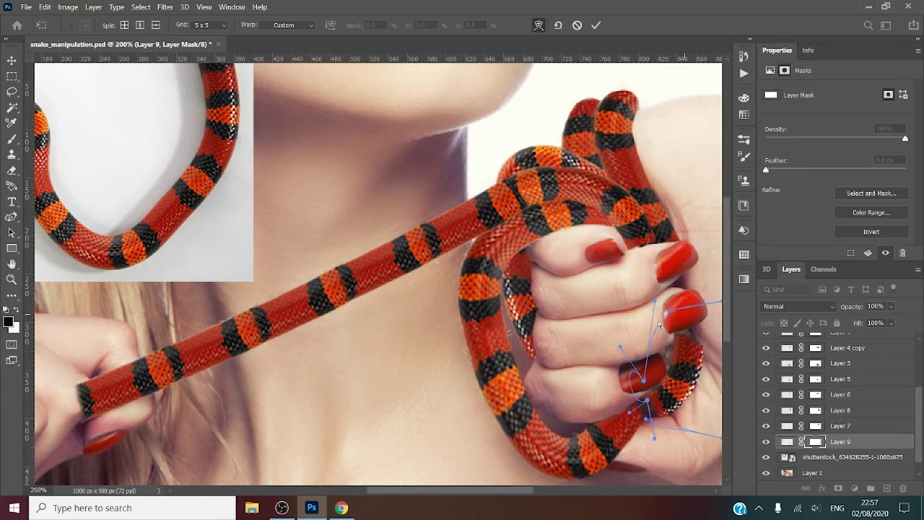
left_click_drag(630, 380, 619, 373)
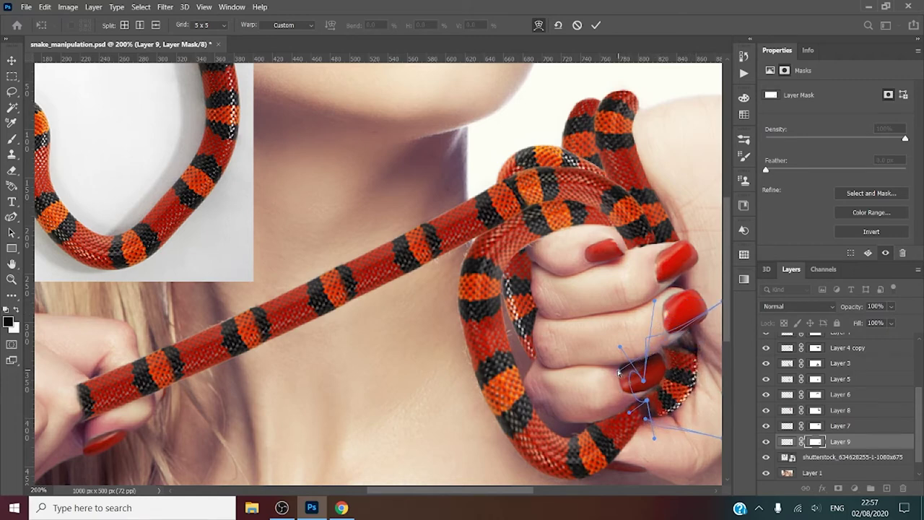
left_click_drag(694, 359, 659, 394)
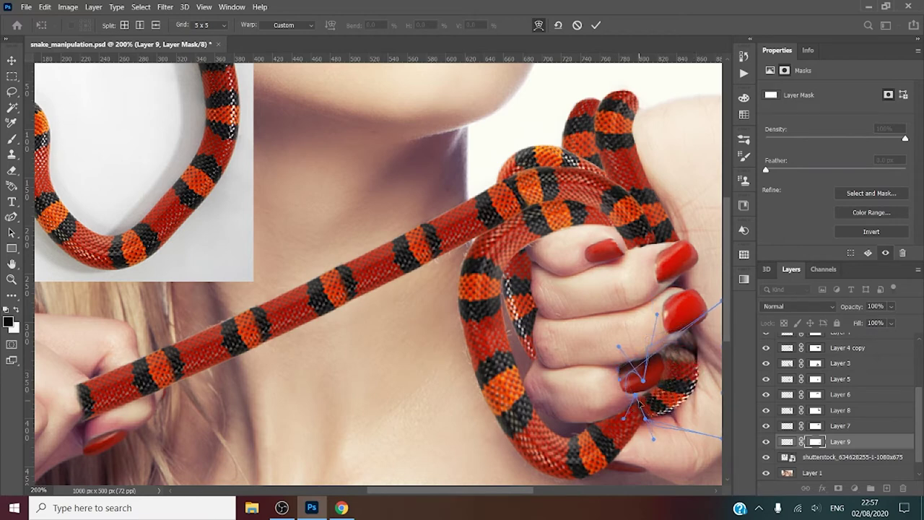
key("Return")
key("b")
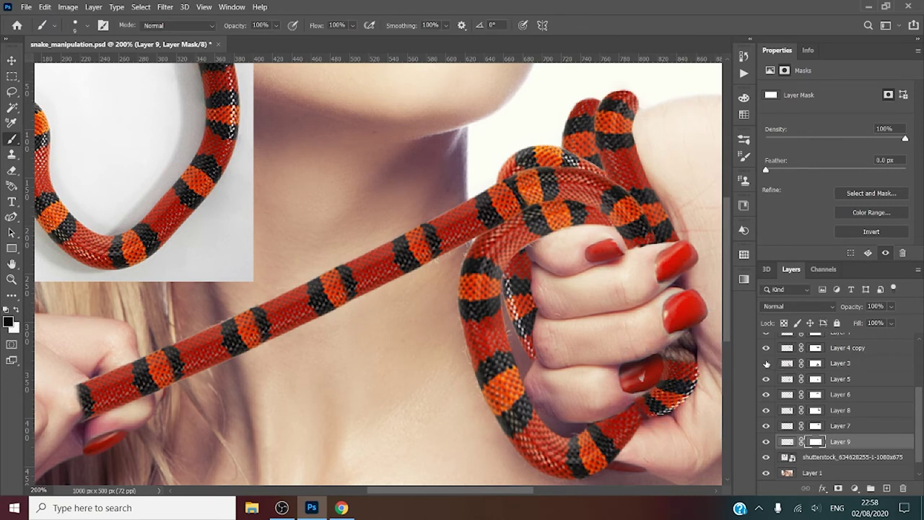
left_click(766, 364)
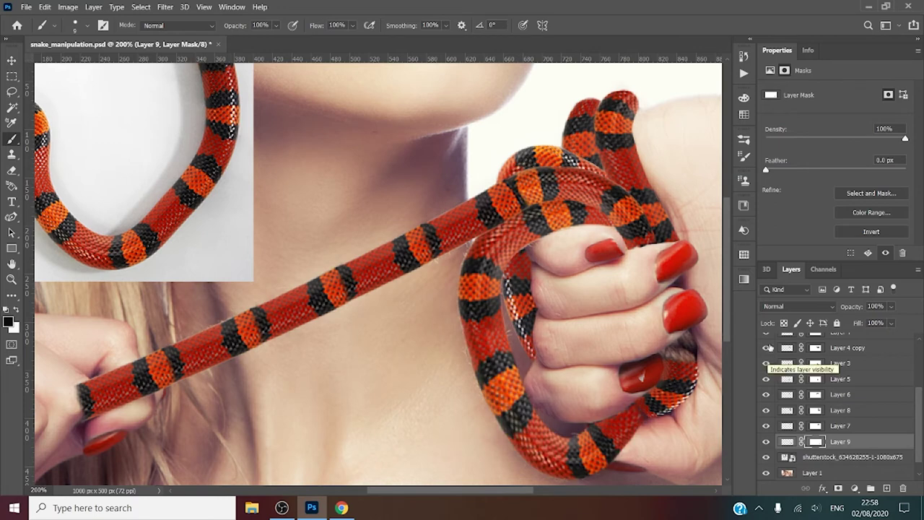
left_click(767, 348)
left_click(767, 348)
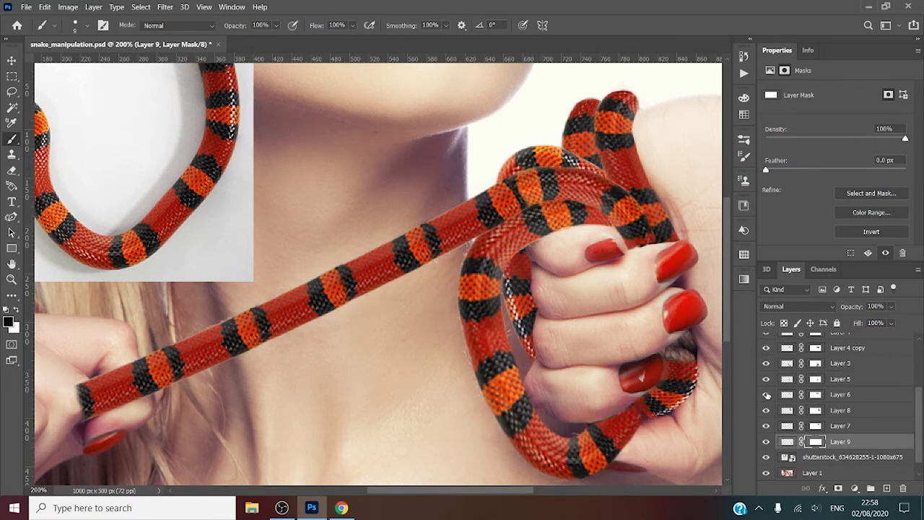
left_click(767, 395)
left_click(767, 394)
left_click(825, 460)
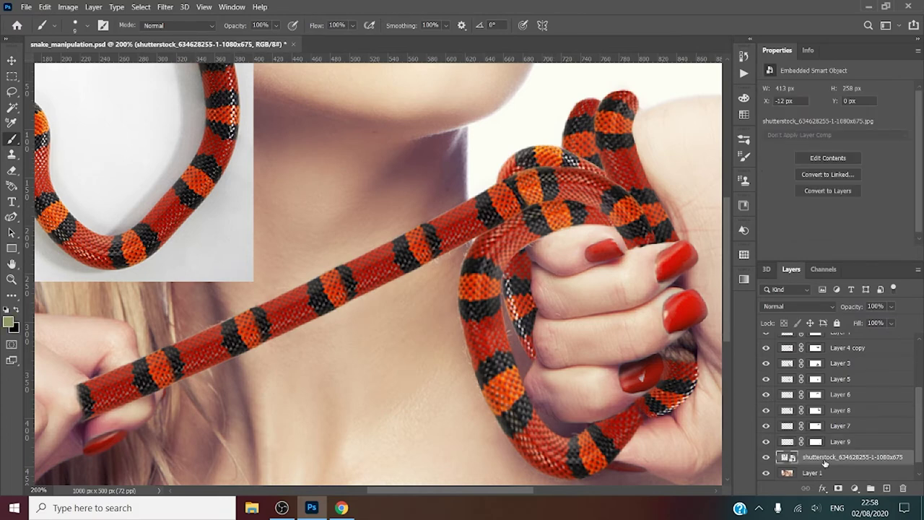
- Lasso a curved stretch of the reference snake and copy it to a new layer
left_click(13, 94)
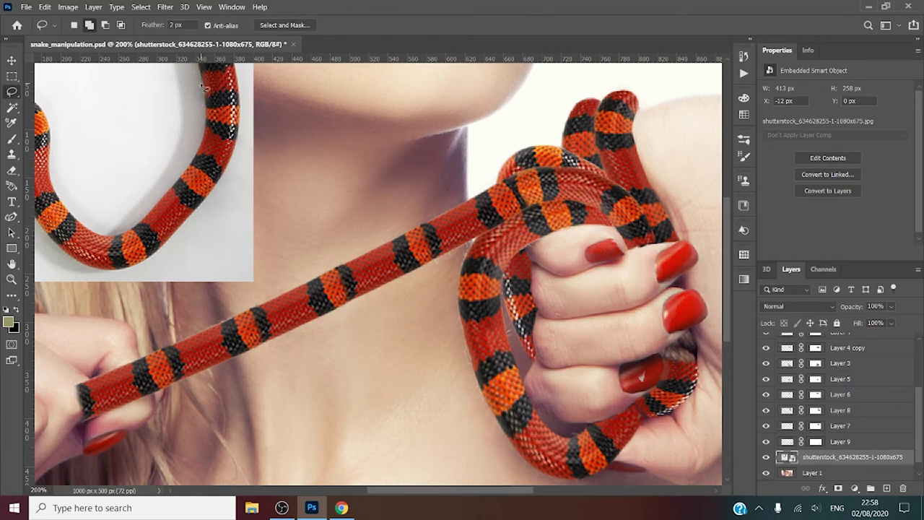
left_click_drag(181, 164, 204, 83)
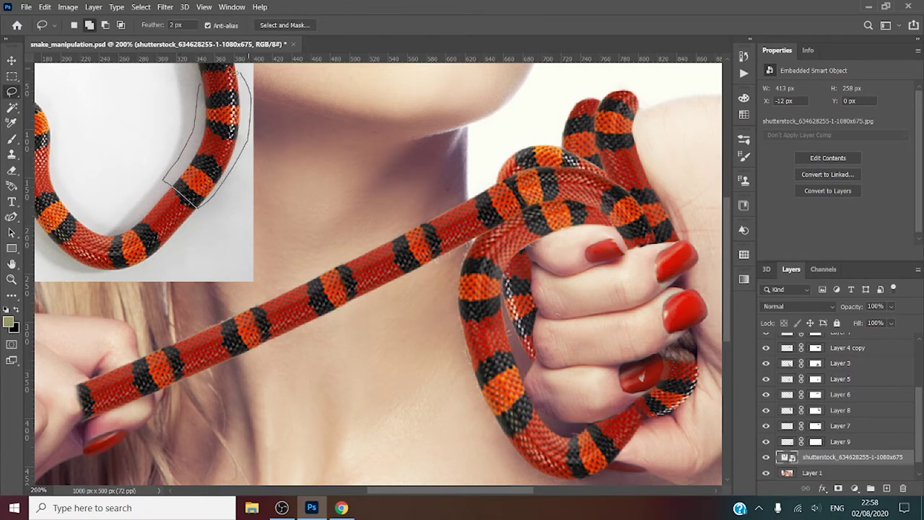
key("ctrl+j")
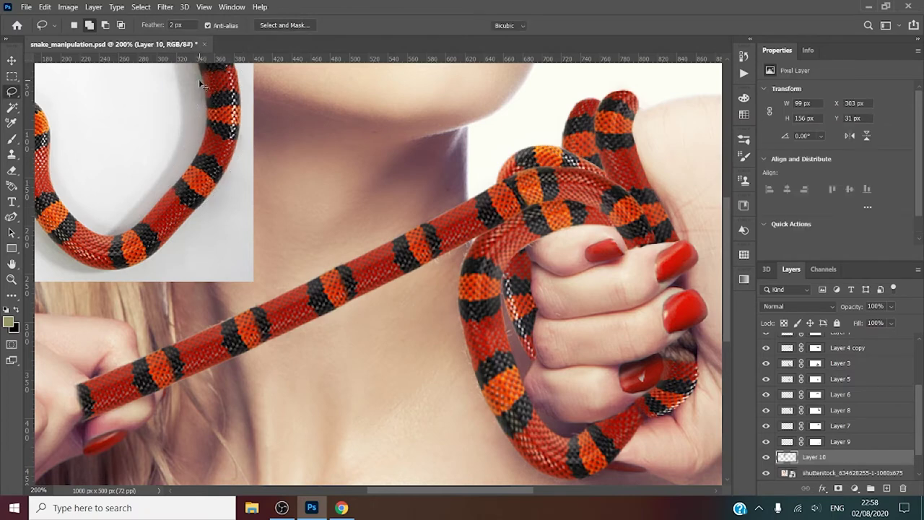
- Place the copied piece on the hand's right side, rotated -24.13° and scaled to 115.27%
key("ctrl+t")
left_click_drag(219, 118, 675, 288)
left_click_drag(606, 212, 588, 256)
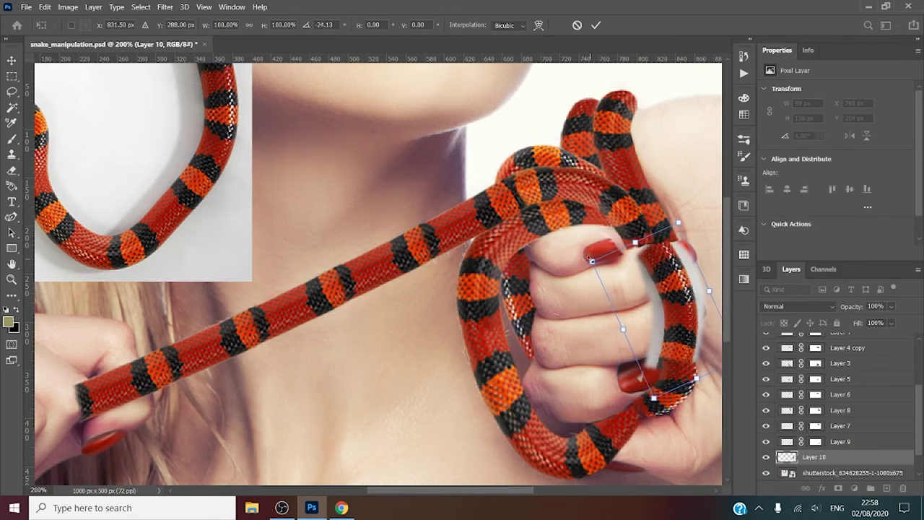
left_click_drag(591, 258, 570, 246)
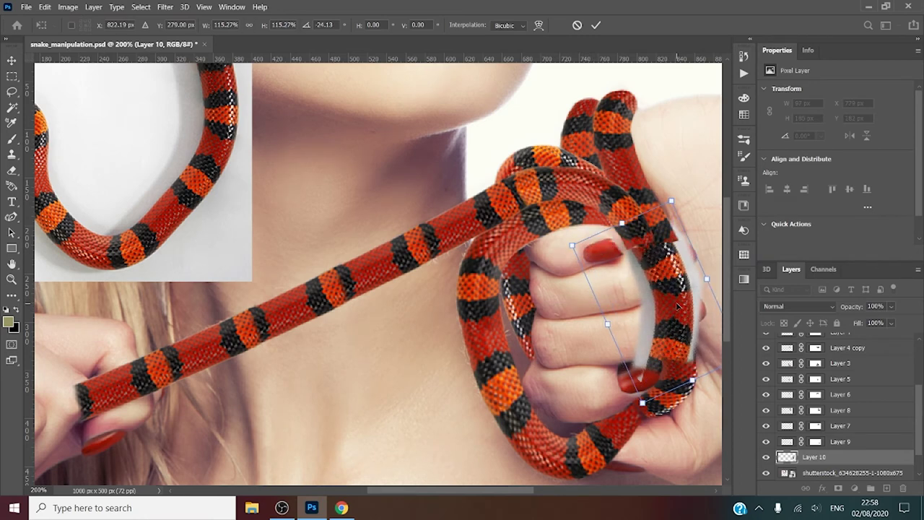
left_click_drag(683, 303, 687, 312)
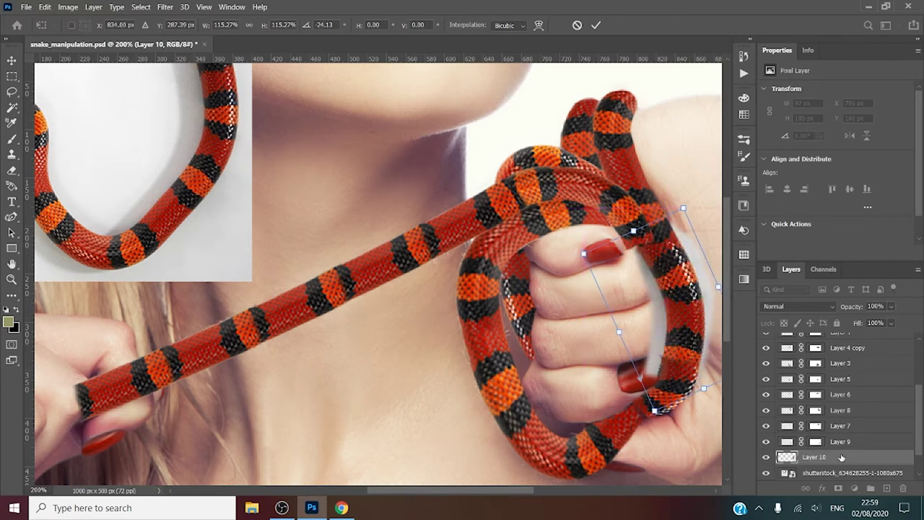
key("Return")
- Add a layer mask to Layer 10 and move it above Layer 9
left_click(838, 488)
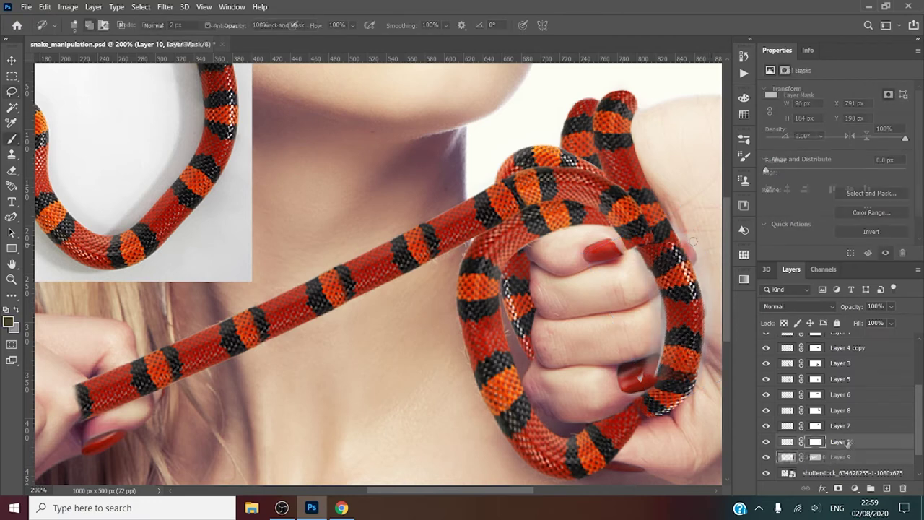
left_click_drag(839, 457, 839, 441)
key("b")
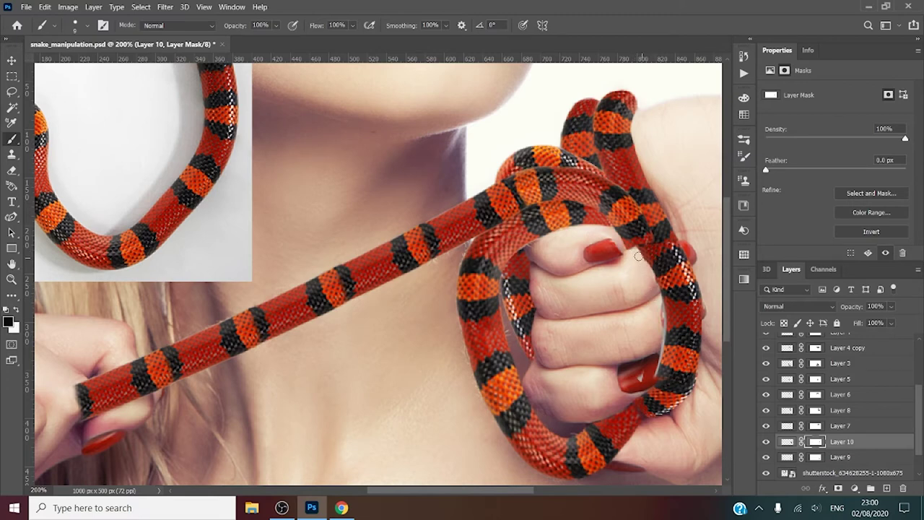
- Nudge the Layer 10 snake loop, then warp it leftward to hug the fingers
key("ctrl+t")
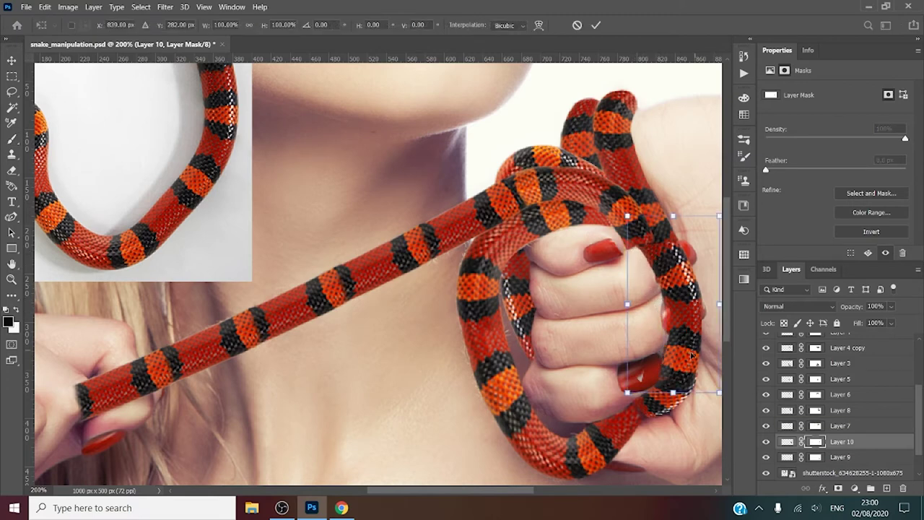
left_click_drag(691, 355, 679, 363)
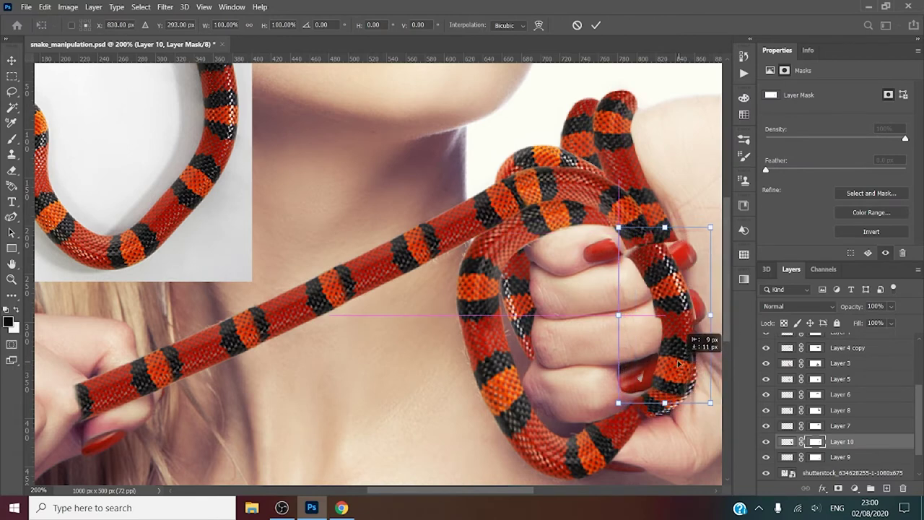
left_click_drag(679, 363, 684, 363)
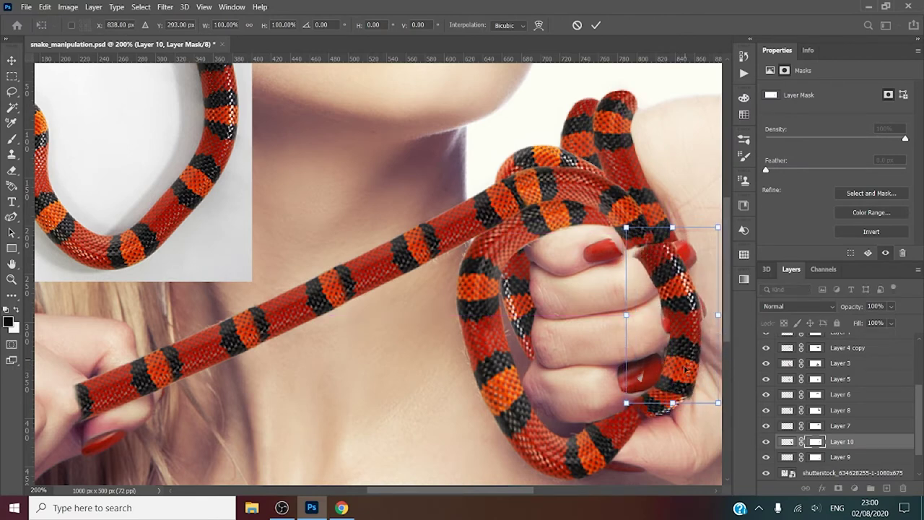
right_click(699, 390)
left_click(715, 249)
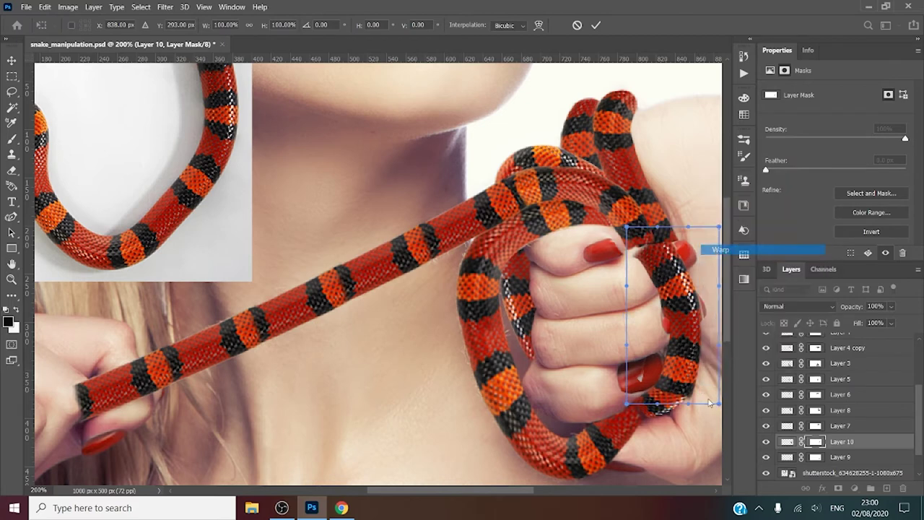
left_click_drag(718, 402, 698, 378)
left_click_drag(690, 410, 678, 407)
mouse_move(690, 371)
left_mouse_down()
mouse_move(662, 360)
mouse_move(668, 351)
left_mouse_up()
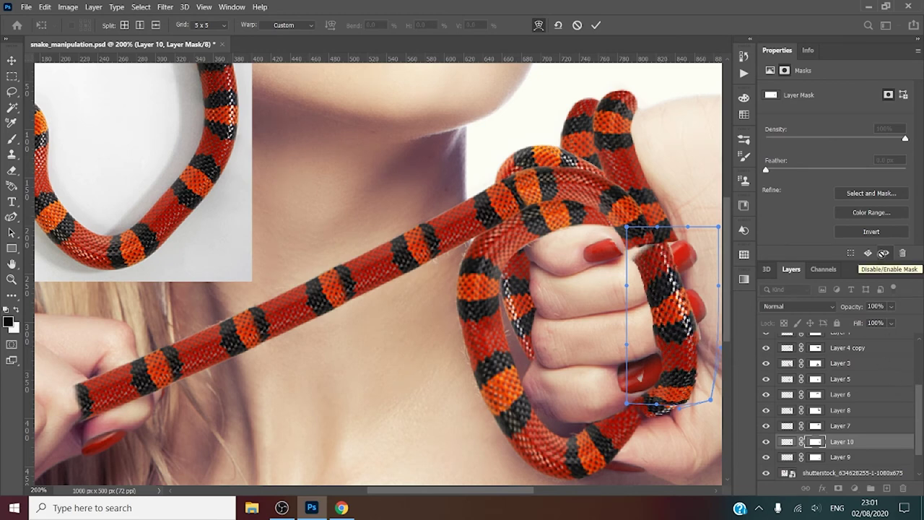
key("Return")
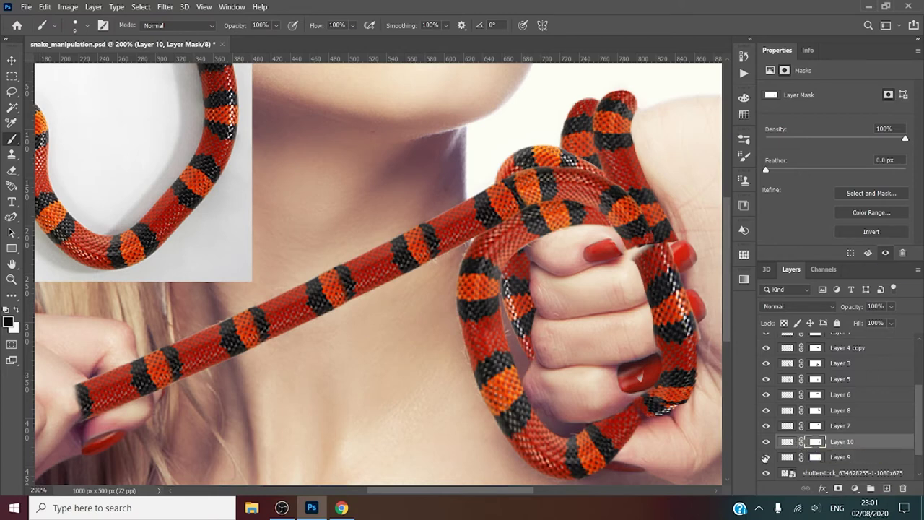
- Briefly drop Layer 10 to 7% opacity, enlarge the brush, then restore 100%
left_click(891, 306)
left_click(853, 322)
key("bracketright")
key("bracketright")
key("bracketright")
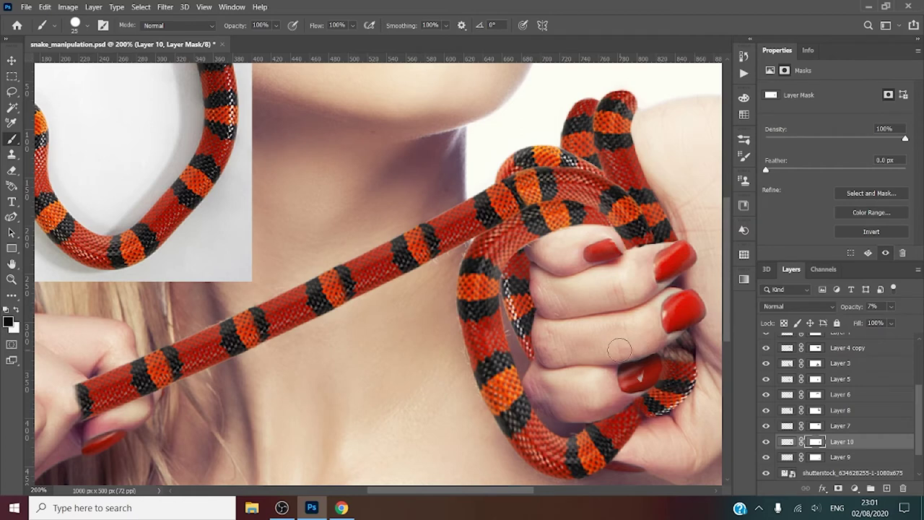
left_click(892, 308)
left_click_drag(867, 319, 917, 321)
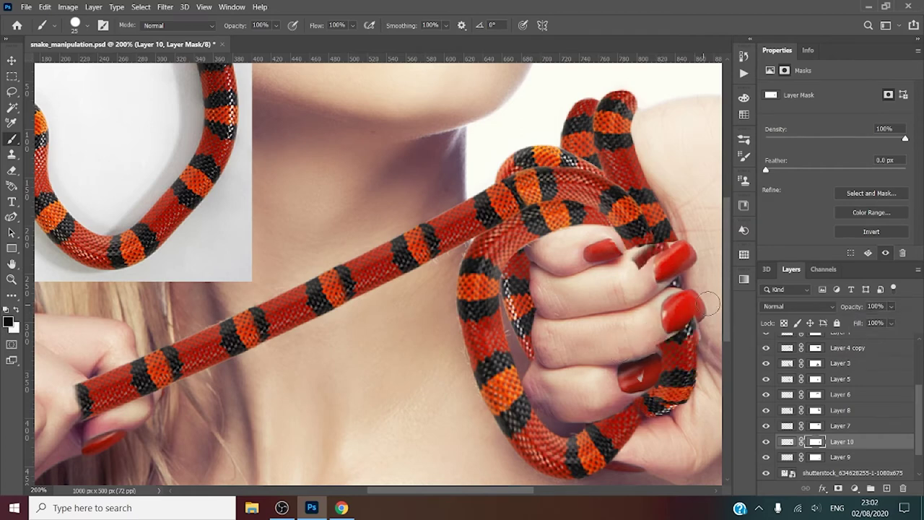
- Mask out the snake over the pinky and middle-finger nails, then set a size-7 white brush
left_click_drag(709, 304, 656, 314)
left_click_drag(700, 307, 698, 258)
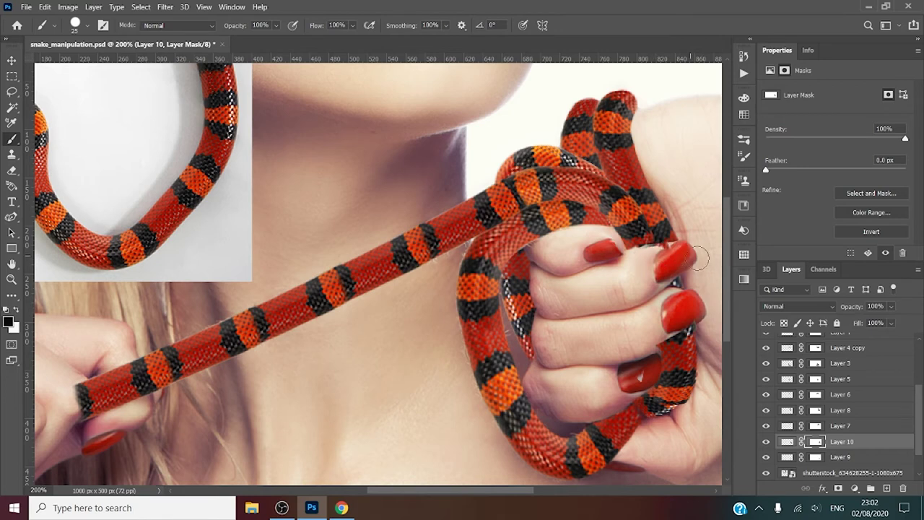
left_click_drag(696, 240, 660, 238)
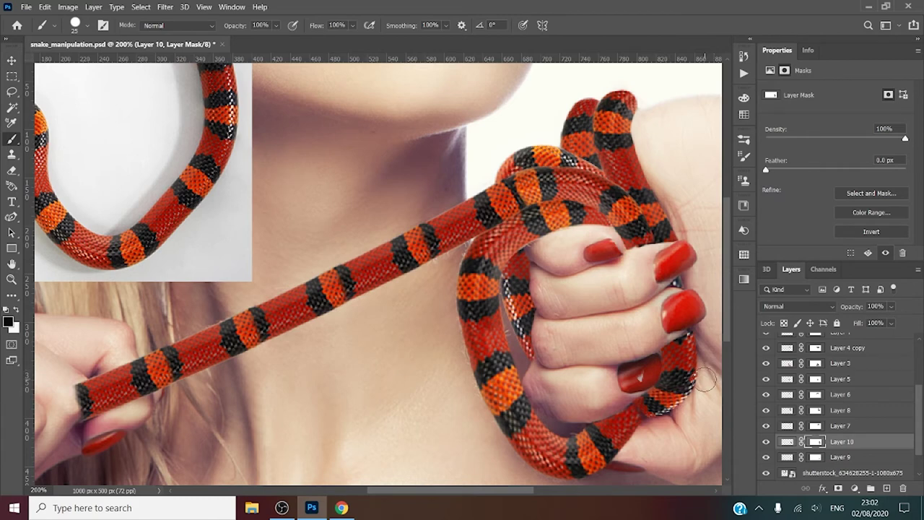
key("x")
key("bracketleft")
key("bracketleft")
key("bracketleft")
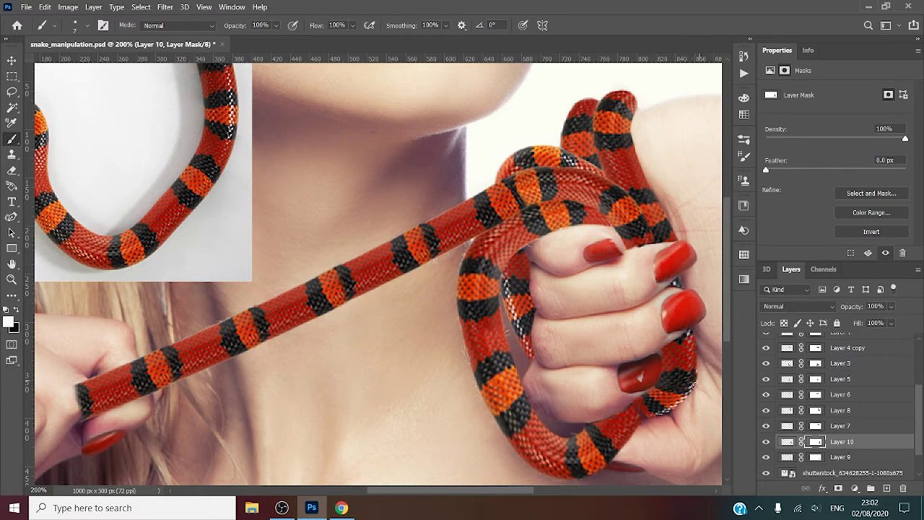
- Toggle Layers 7, 10 and 9 visibility to compare the result
left_click(766, 426)
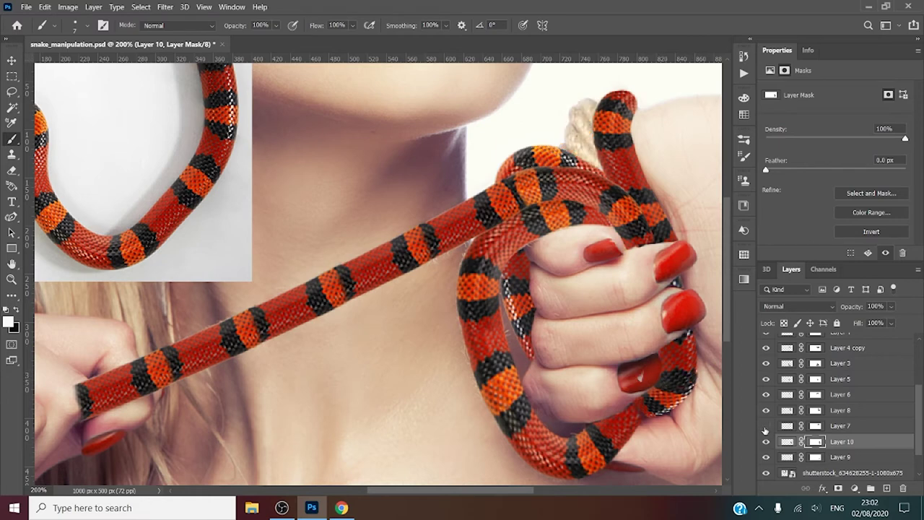
left_click(766, 441)
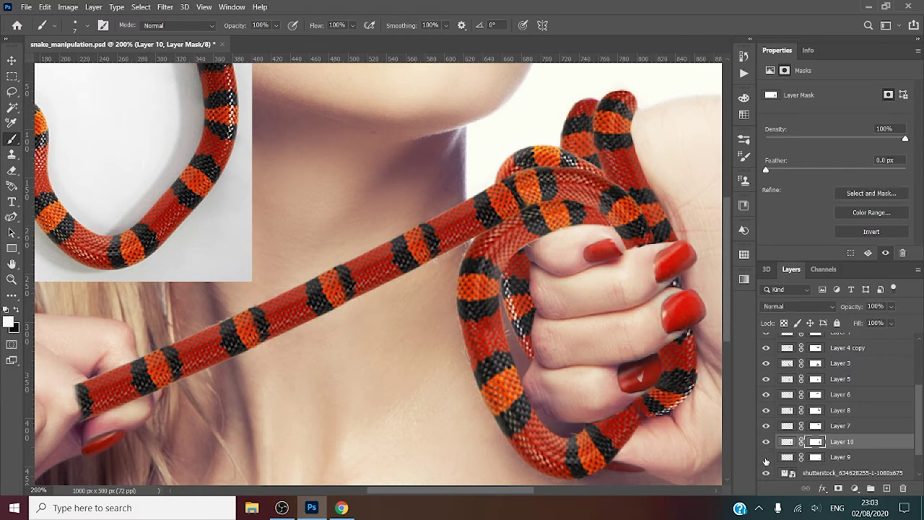
left_click(766, 457)
- Target Layer 9's mask with black paint and toggle Layer 10 to compare
left_click(815, 457)
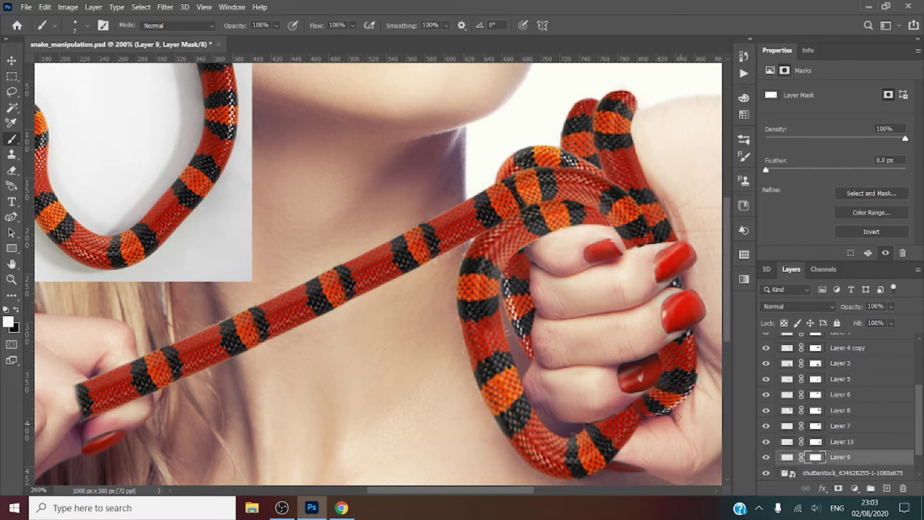
key("x")
left_click(767, 442)
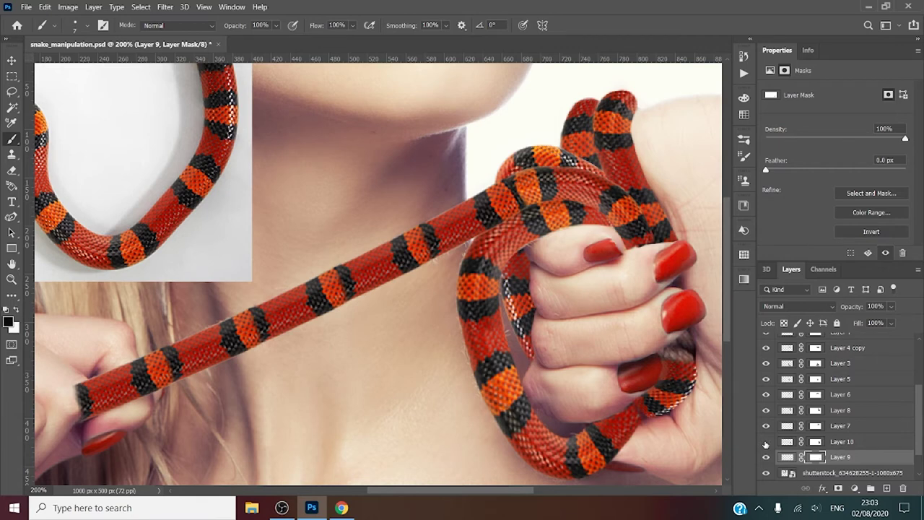
left_click(766, 442)
left_click(766, 442)
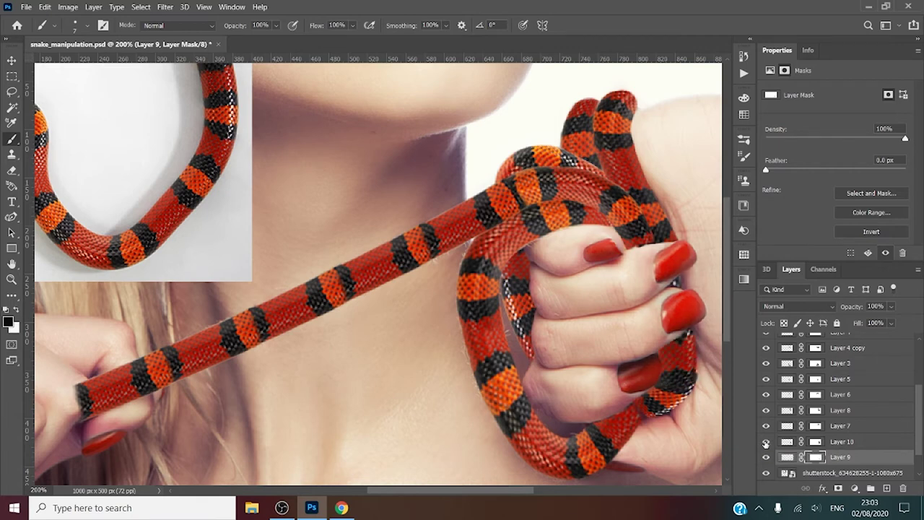
- Select Layer 10's mask and fade the layer's opacity down to 0%
left_click(818, 442)
left_click(891, 306)
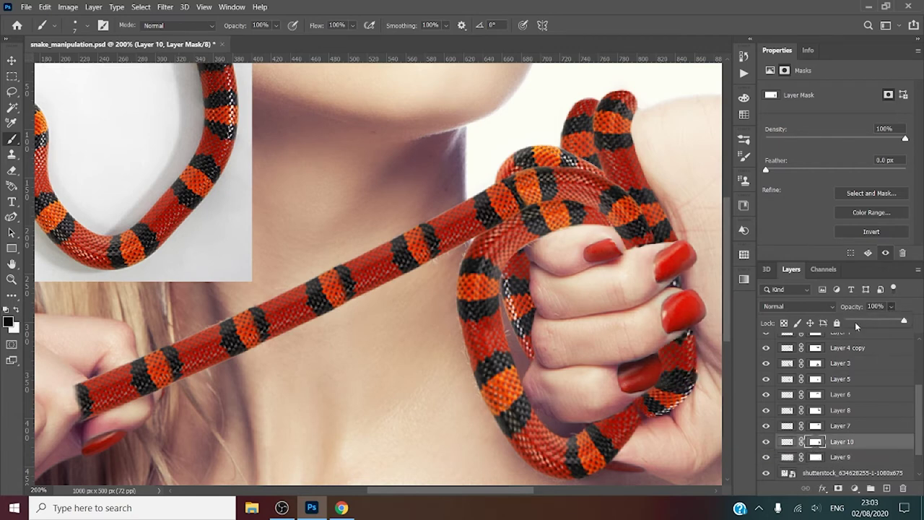
left_click_drag(853, 318, 849, 320)
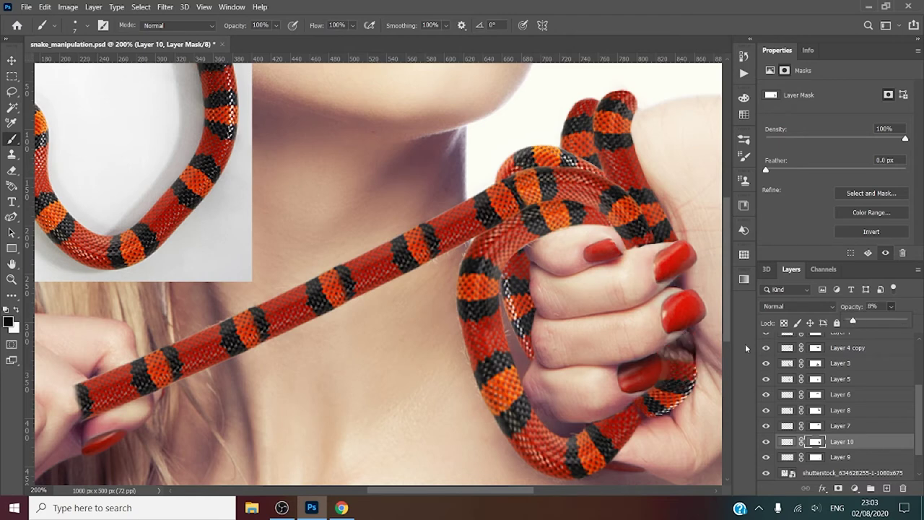
left_click_drag(654, 359, 659, 364)
- Restore Layer 10 to 100% opacity and copy a lassoed reference snake body to a new layer
left_click(890, 307)
left_click_drag(858, 322, 917, 322)
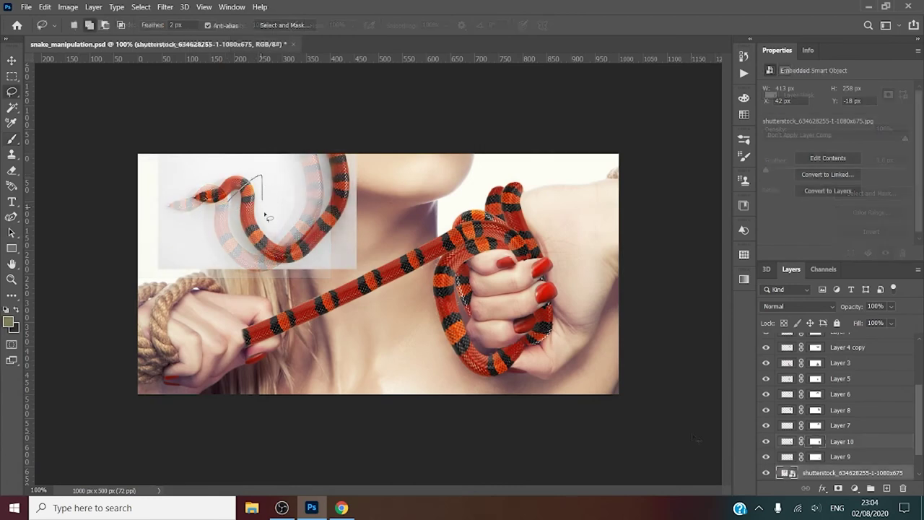
left_click_drag(265, 214, 233, 202)
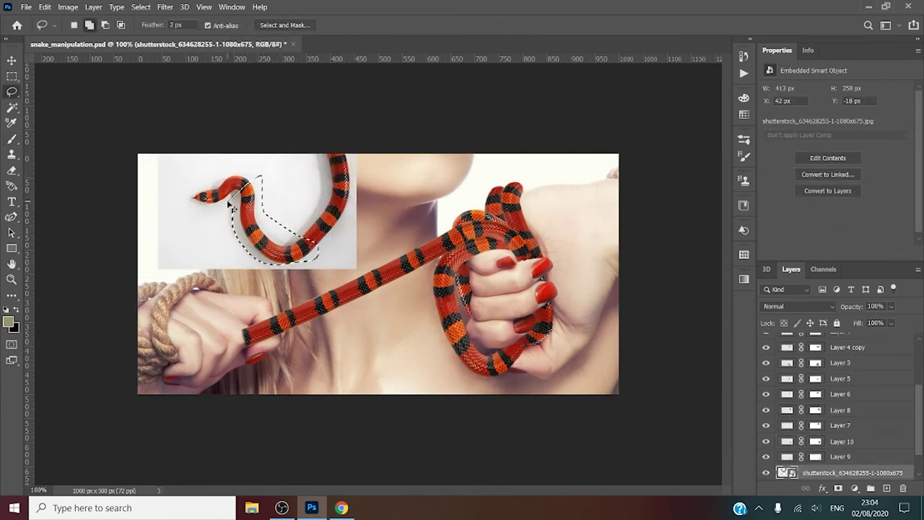
key("ctrl+j")
- Place the snake copy over the left hand, rotated about 96.84° and scaled about 126.53%
key("ctrl+t")
mouse_move(299, 196)
left_mouse_down()
mouse_move(174, 299)
mouse_move(248, 261)
left_mouse_up()
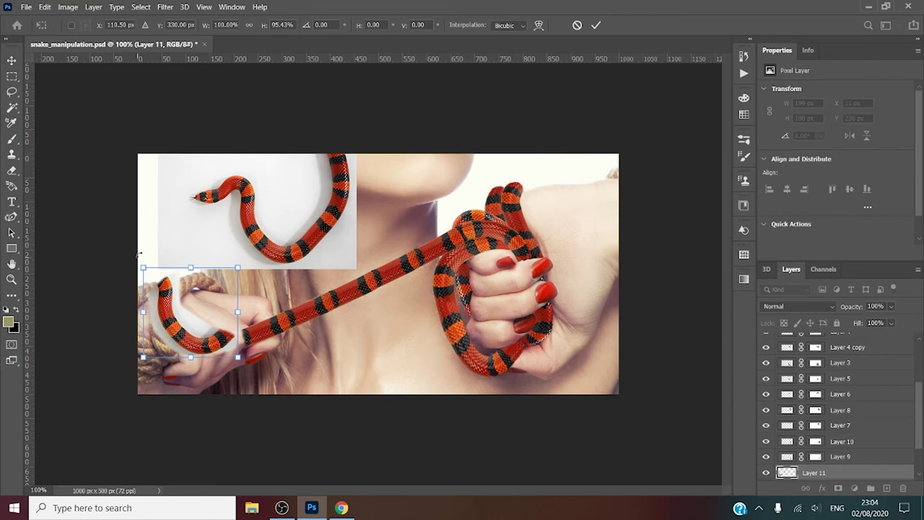
left_click_drag(139, 255, 258, 249)
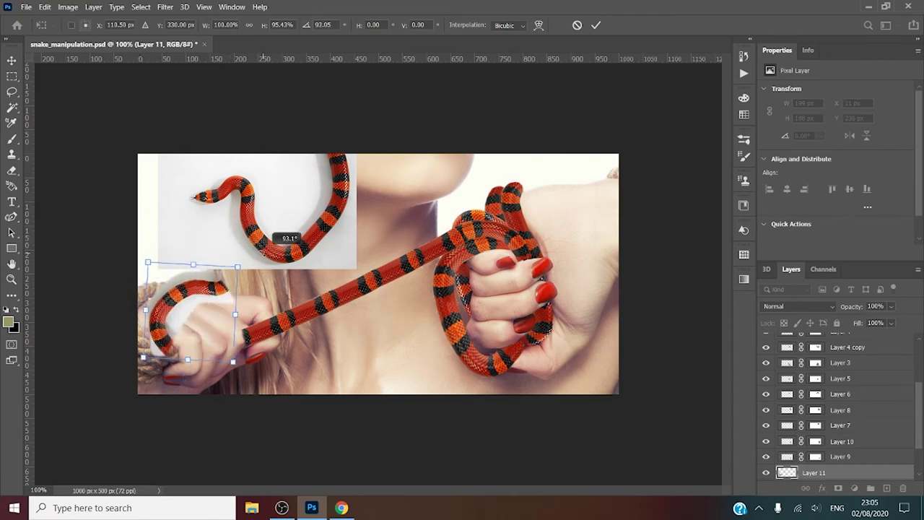
left_click_drag(161, 269, 202, 306)
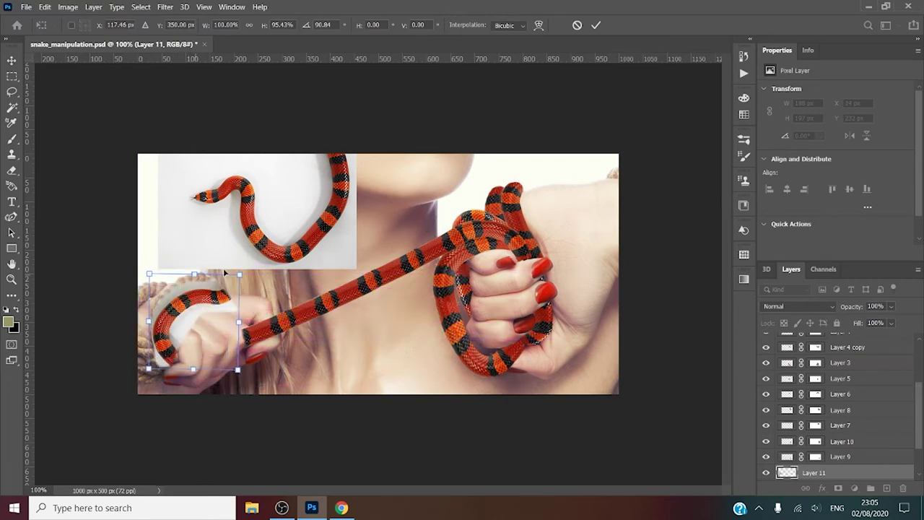
left_click_drag(241, 275, 253, 239)
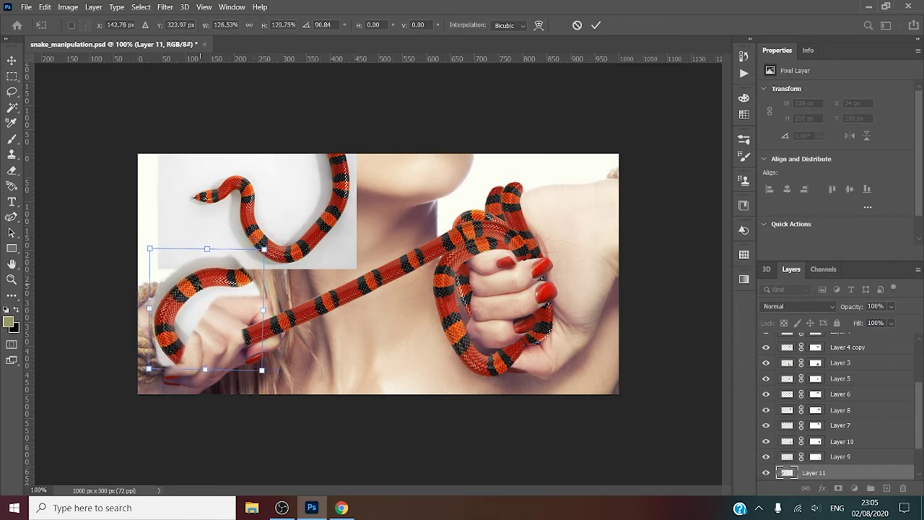
left_click_drag(205, 286, 186, 287)
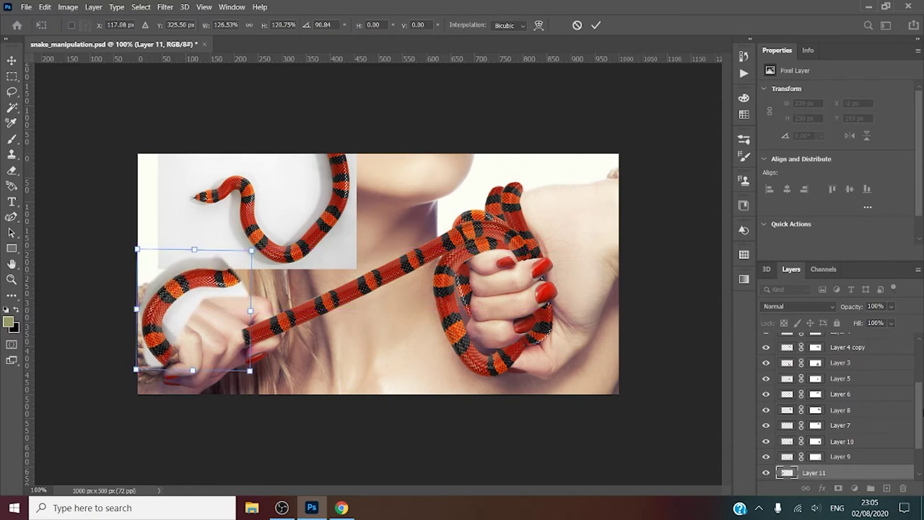
left_click_drag(919, 415, 922, 457)
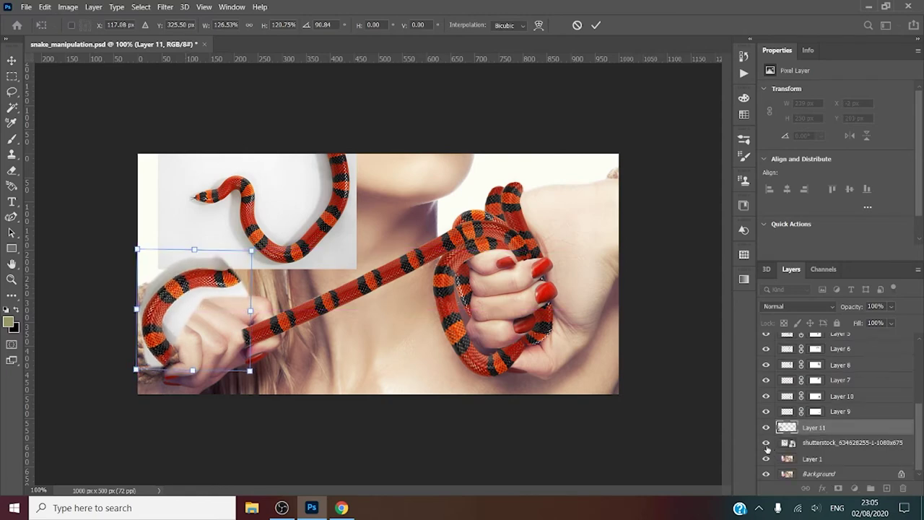
- Commit the transform, hide the reference snake photo and add a mask to Layer 11
key("Return")
key("l")
left_click(766, 443)
left_click(838, 488)
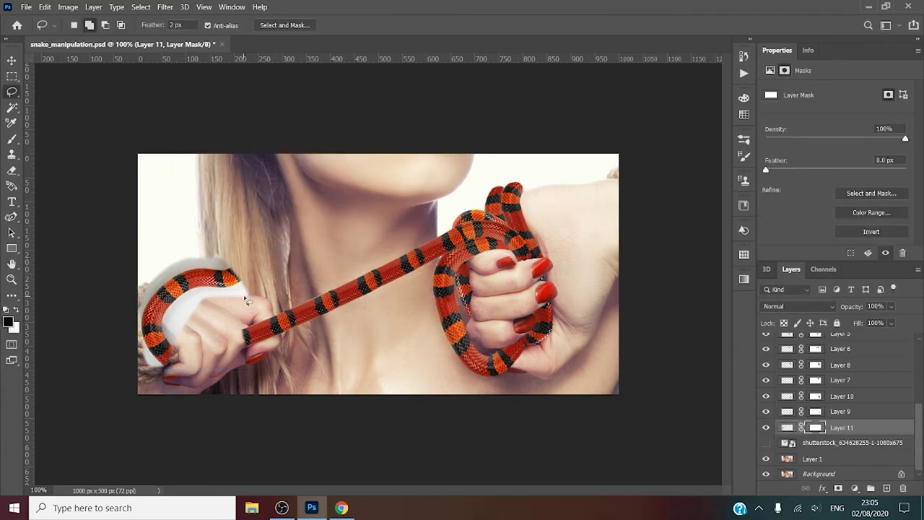
- Paint black with a size-35 brush over the white fringe inside and around the coil
key("b")
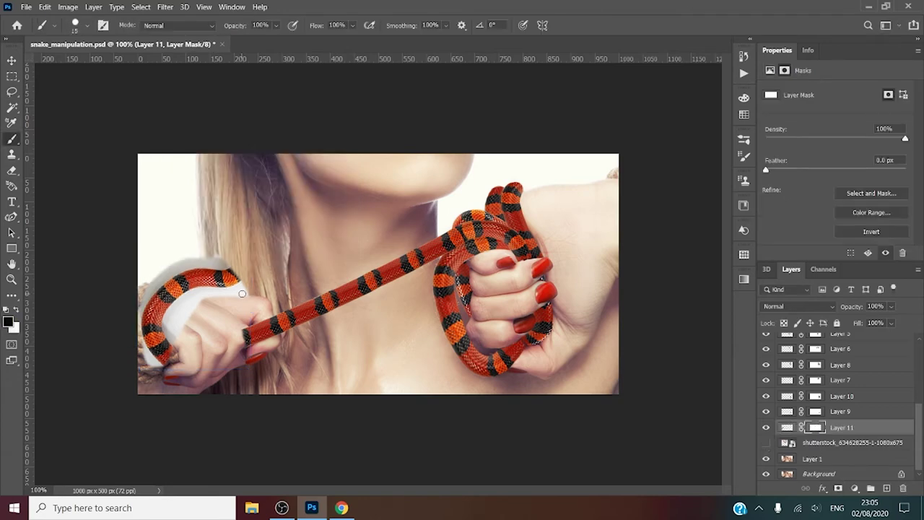
key("bracketright")
key("bracketright")
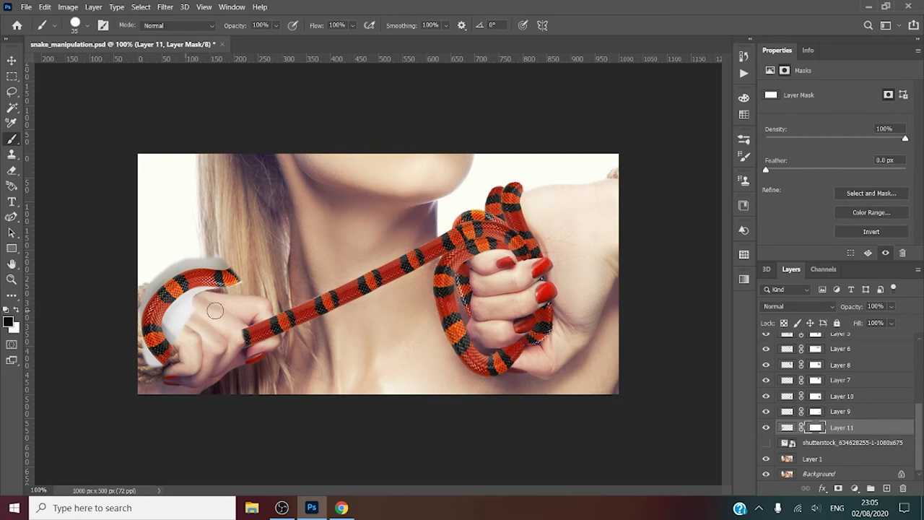
left_click_drag(215, 310, 199, 298)
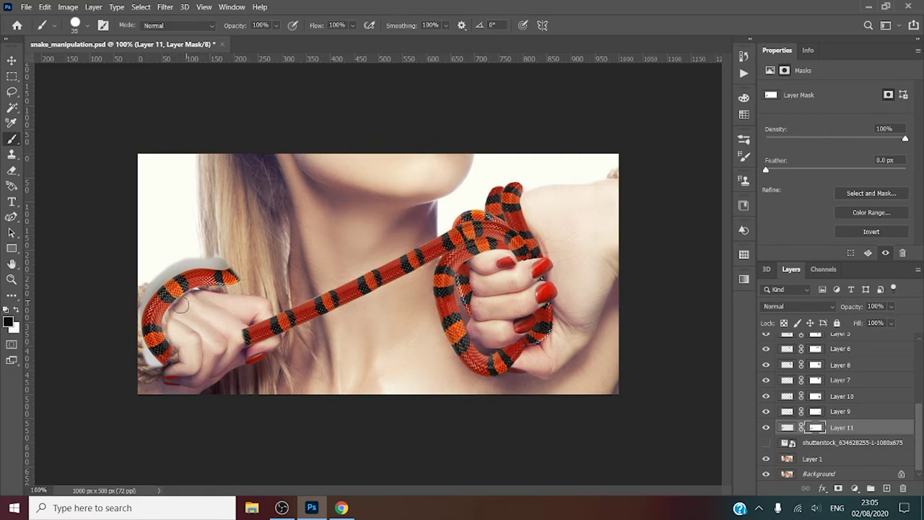
left_click_drag(206, 269, 149, 365)
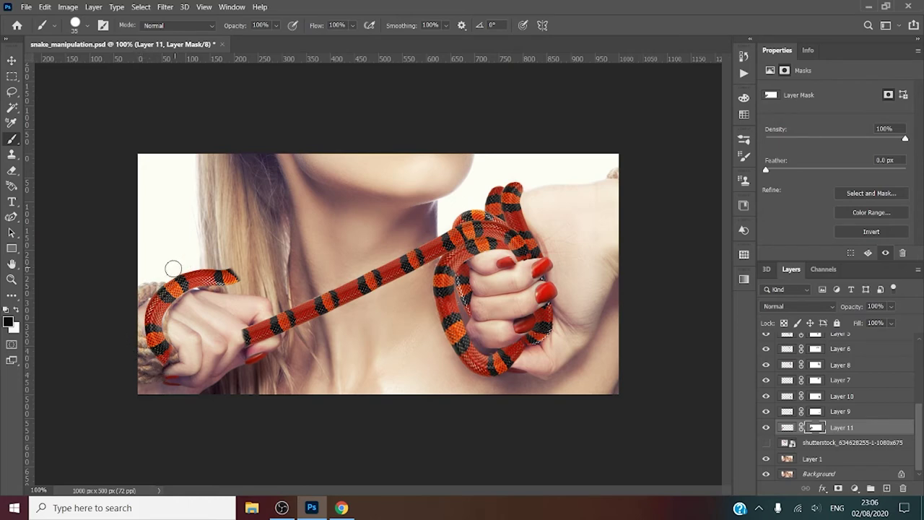
key("x")
key("x")
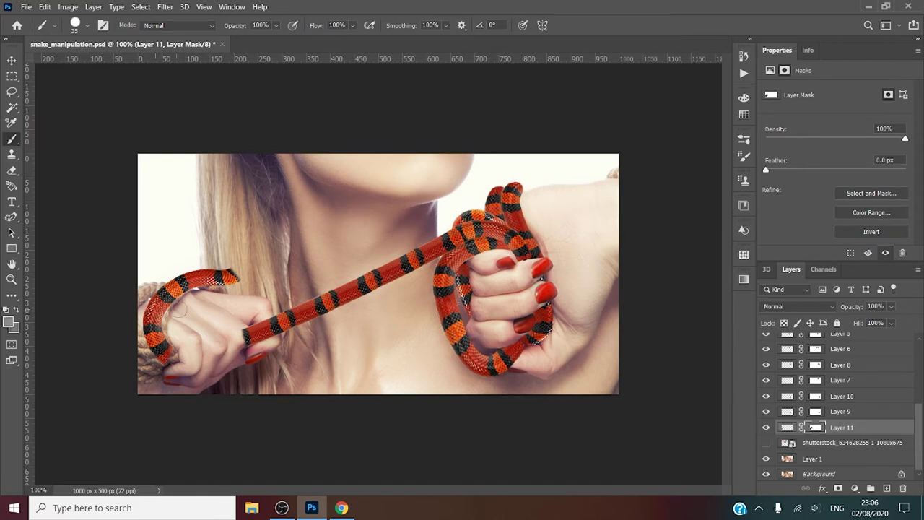
key("x")
- Fade Layer 11 to 39% opacity and start free transforming the coil
left_click(891, 306)
left_click_drag(887, 321, 870, 320)
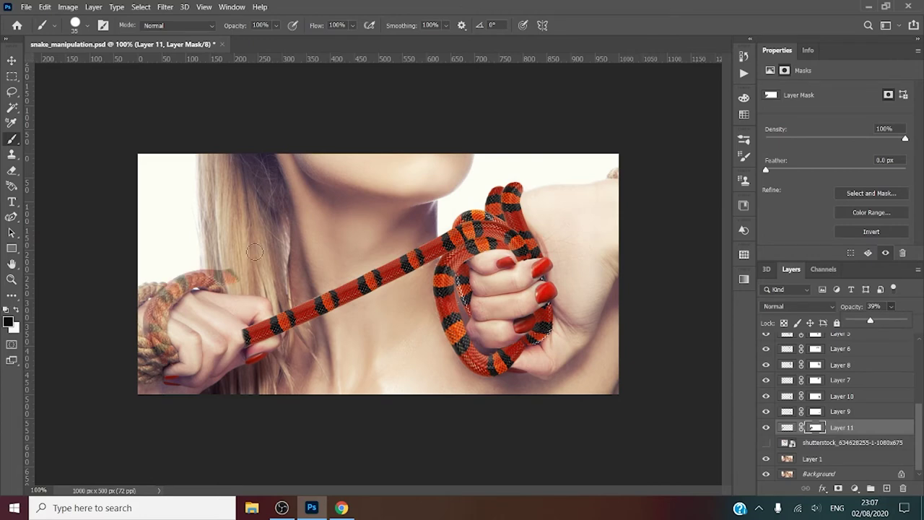
left_click(182, 283)
key("ctrl+t")
right_click(182, 283)
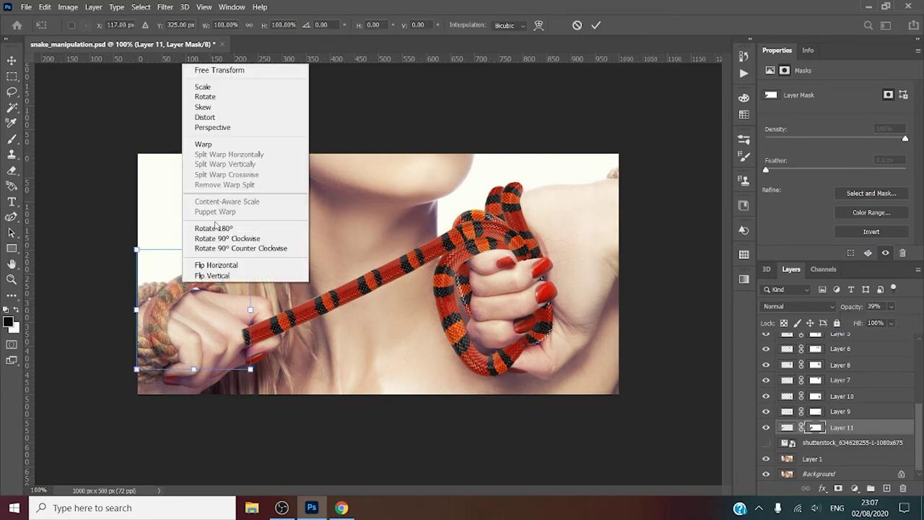
left_click(203, 144)
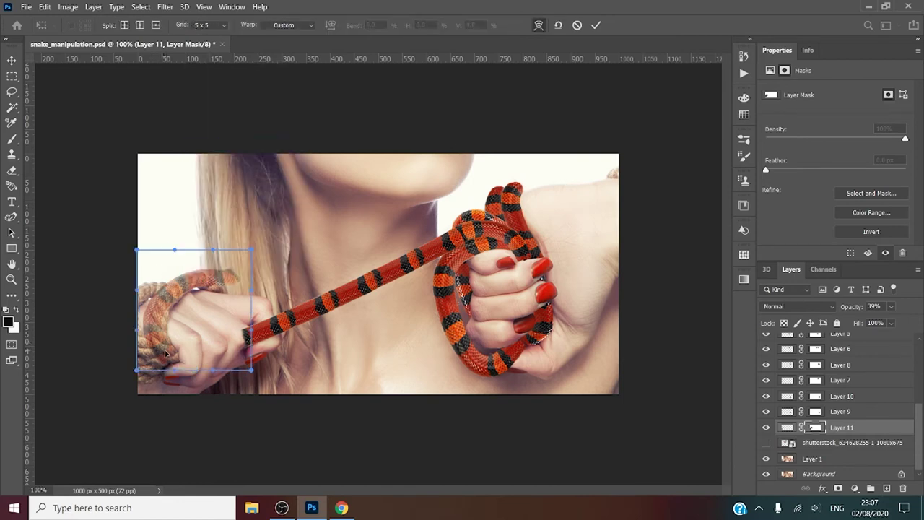
key("ctrl+z")
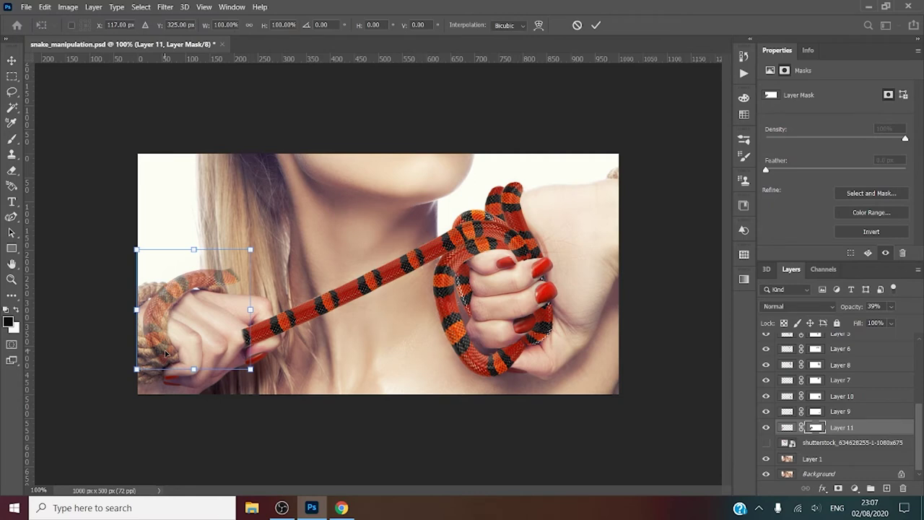
- Shift, tilt a few degrees and slightly enlarge the coil onto the wrist
left_click_drag(154, 332, 166, 336)
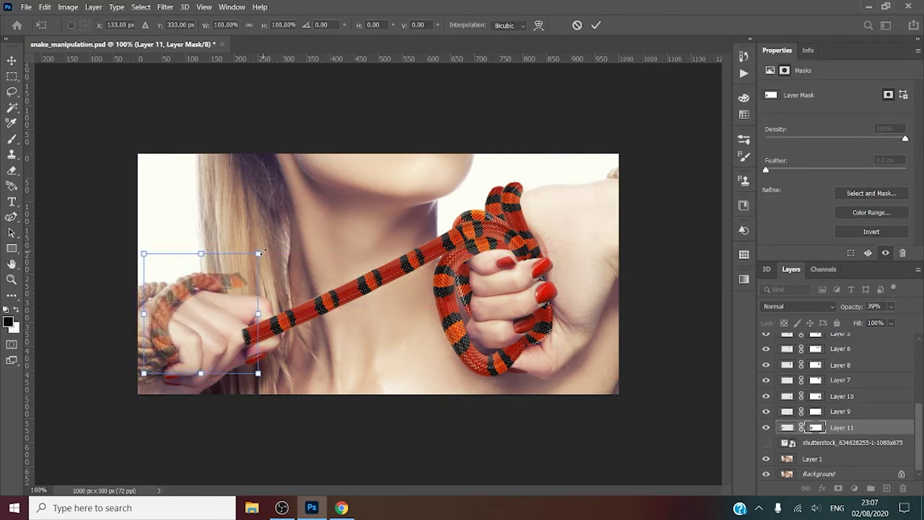
left_click_drag(264, 242, 252, 236)
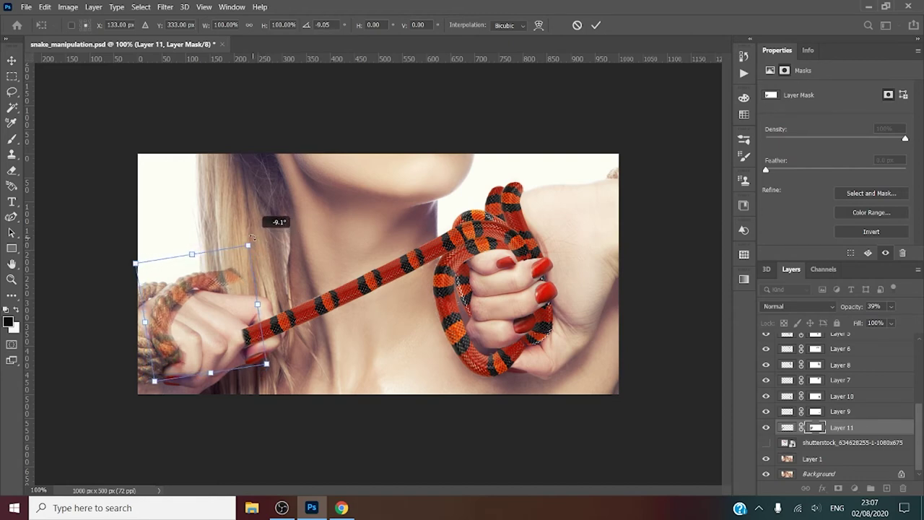
left_click_drag(190, 287, 185, 284)
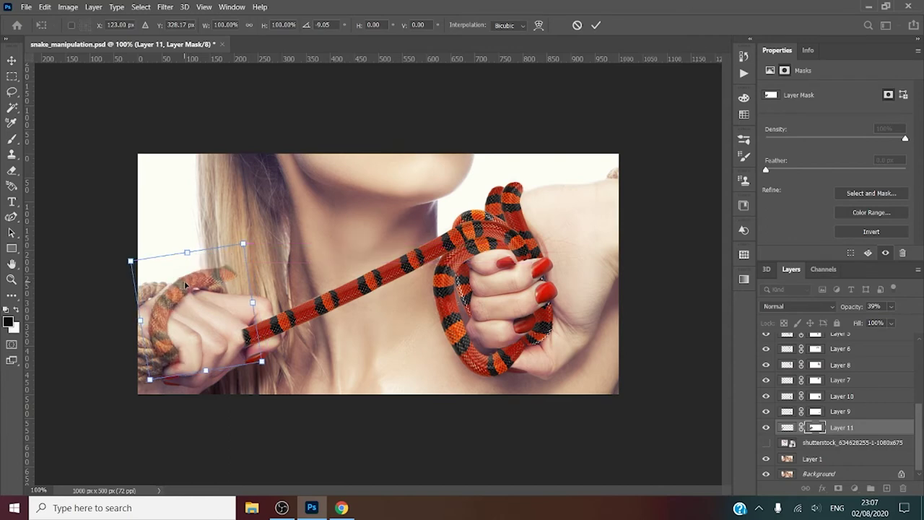
left_click_drag(130, 261, 125, 253)
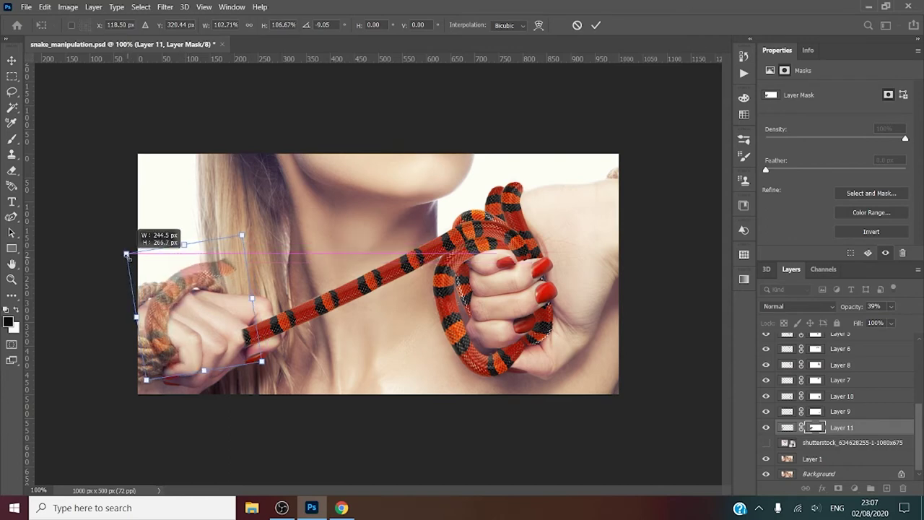
left_click_drag(170, 308, 175, 310)
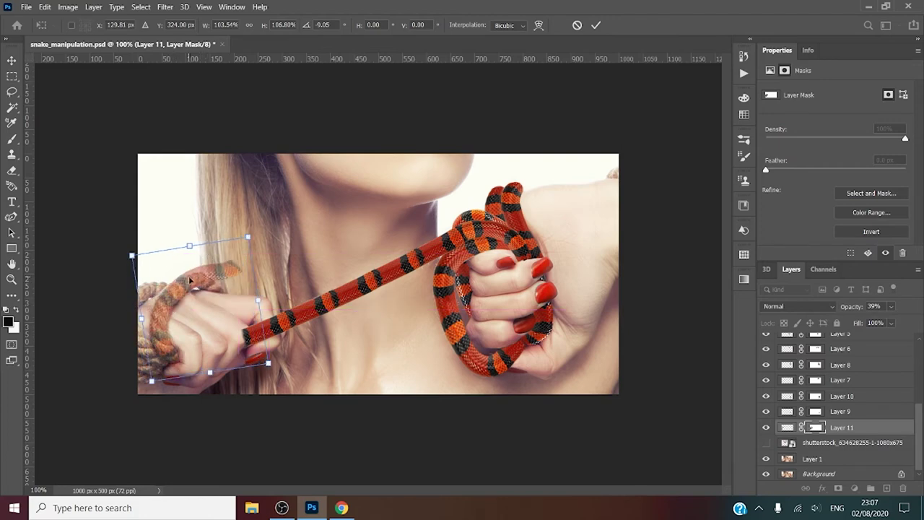
- Warp the coil to wrap snugly around the wrist and commit it
right_click(190, 280)
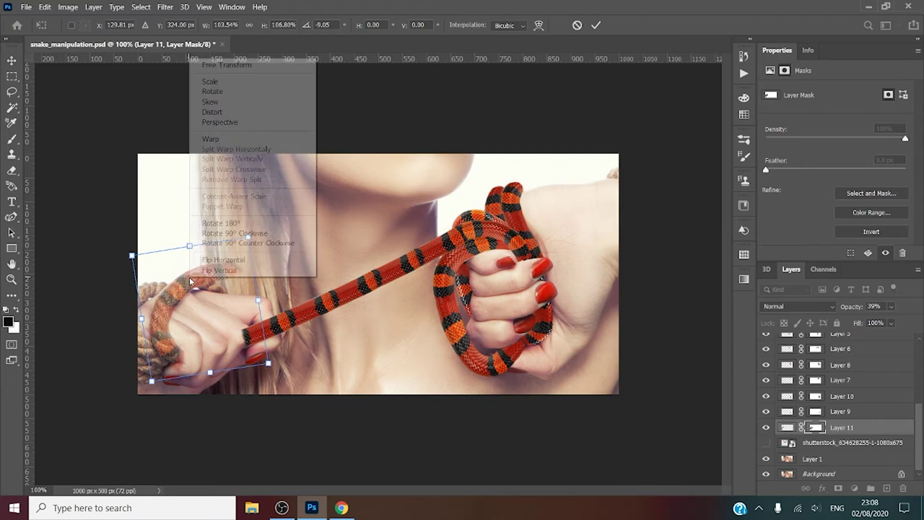
left_click(231, 140)
mouse_move(248, 236)
left_mouse_down()
mouse_move(247, 297)
mouse_move(223, 321)
left_mouse_up()
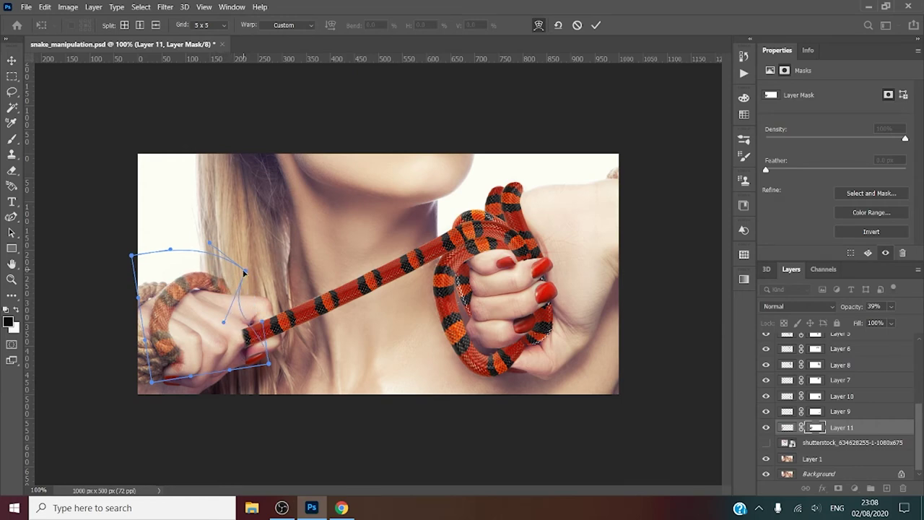
left_click_drag(245, 273, 238, 271)
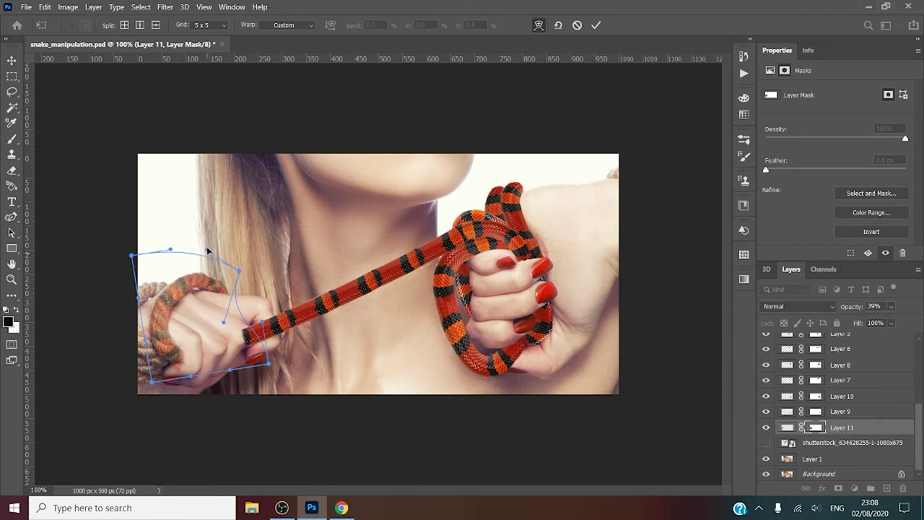
left_click_drag(222, 287, 221, 284)
left_click(596, 26)
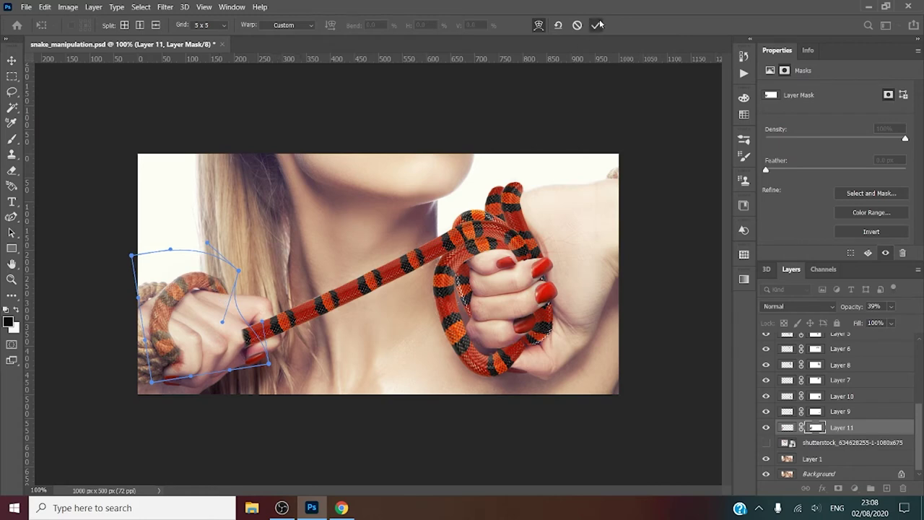
left_click(892, 306)
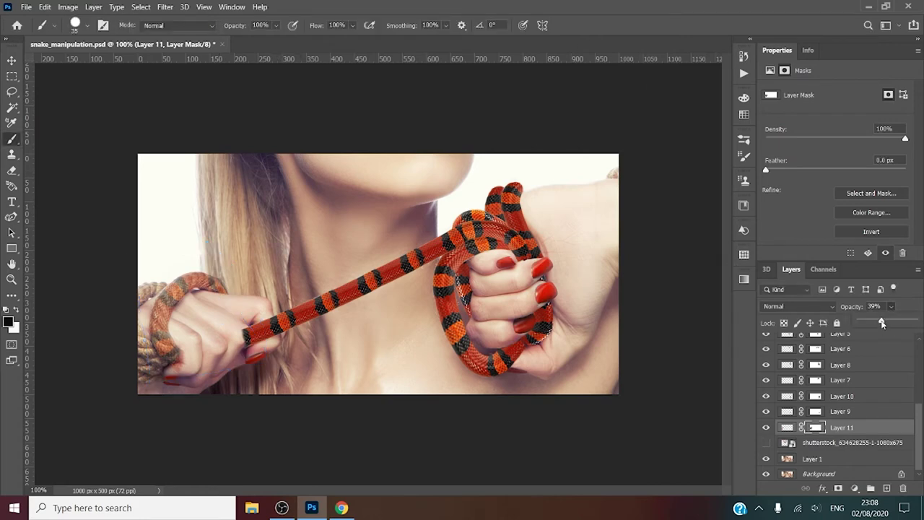
- Restore Layer 11 to 100% opacity, mask out the tail tip, and set a 10 px white brush
left_click_drag(881, 323, 915, 322)
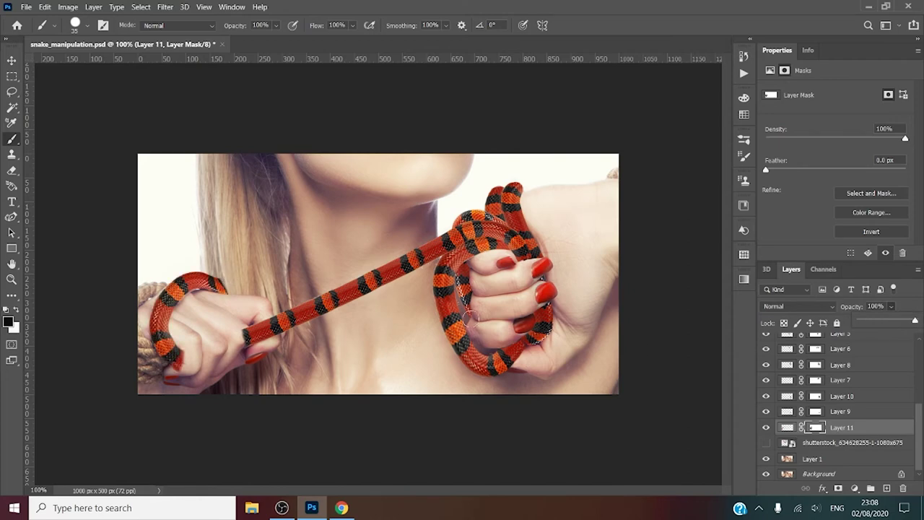
left_click(223, 270)
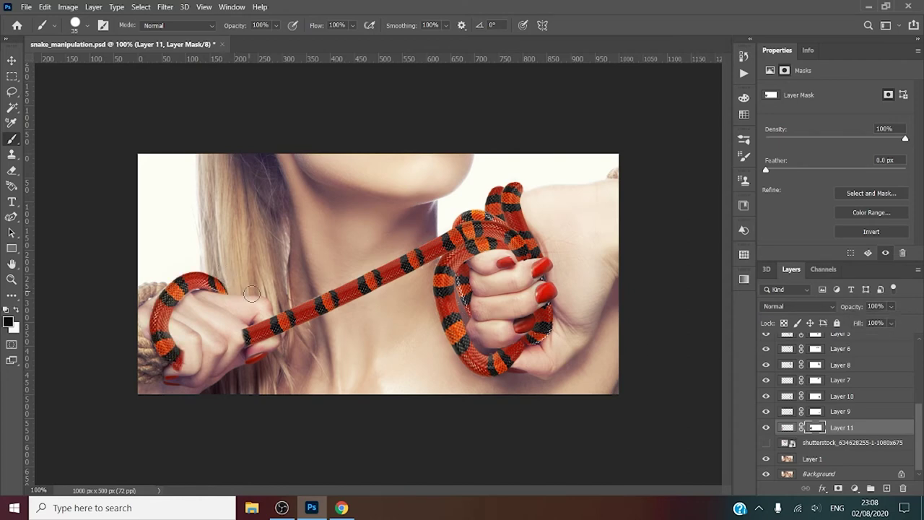
left_click_drag(171, 365, 180, 372)
key("x")
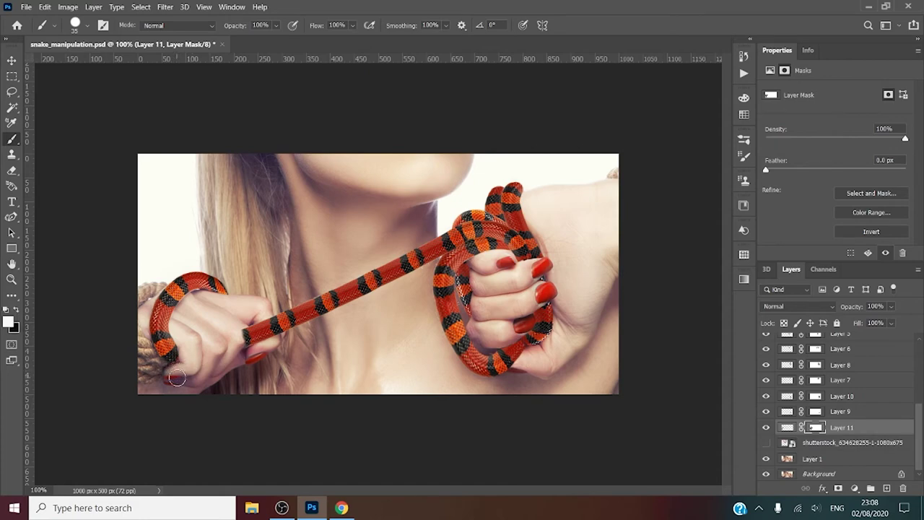
key("bracketleft")
key("bracketleft")
key("bracketleft")
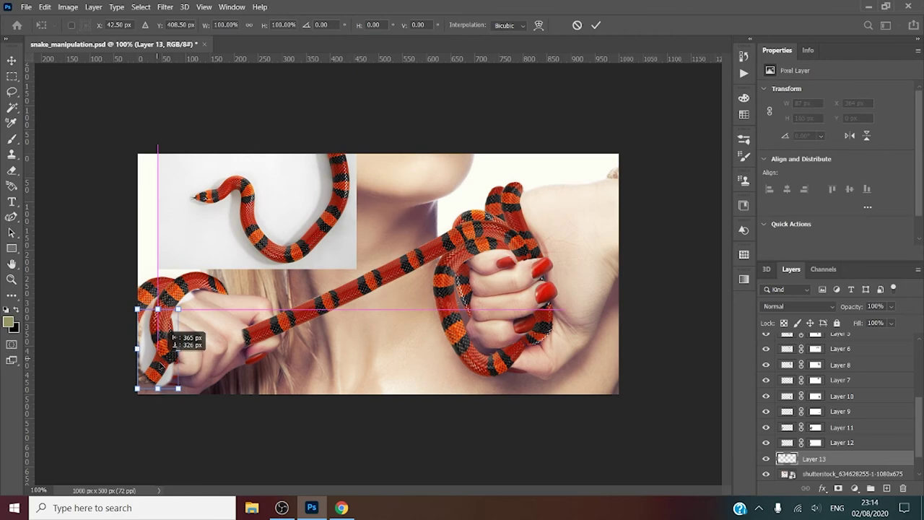
- Rotate the new snake piece to 145.74° and enlarge it to 132.86%
mouse_move(163, 364)
left_mouse_down()
mouse_move(209, 345)
mouse_move(256, 356)
mouse_move(211, 395)
left_mouse_up()
left_click_drag(196, 346, 142, 351)
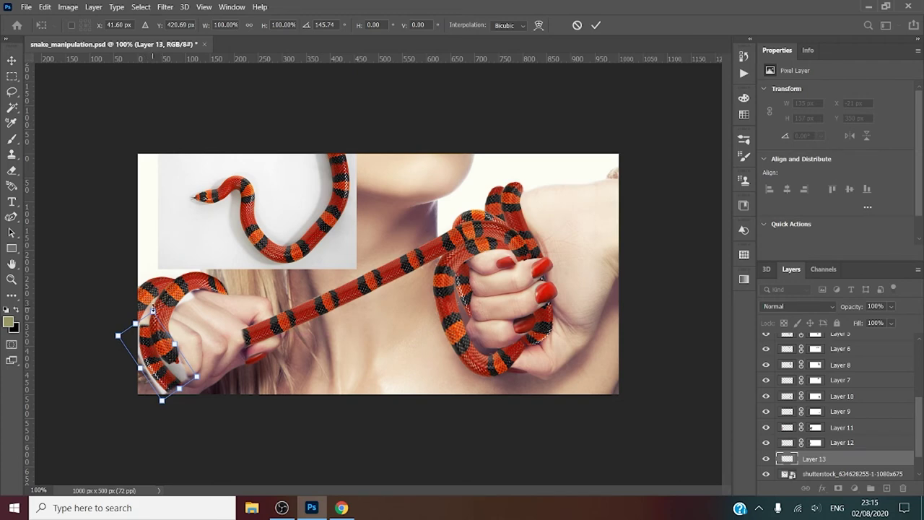
left_click_drag(152, 308, 172, 276)
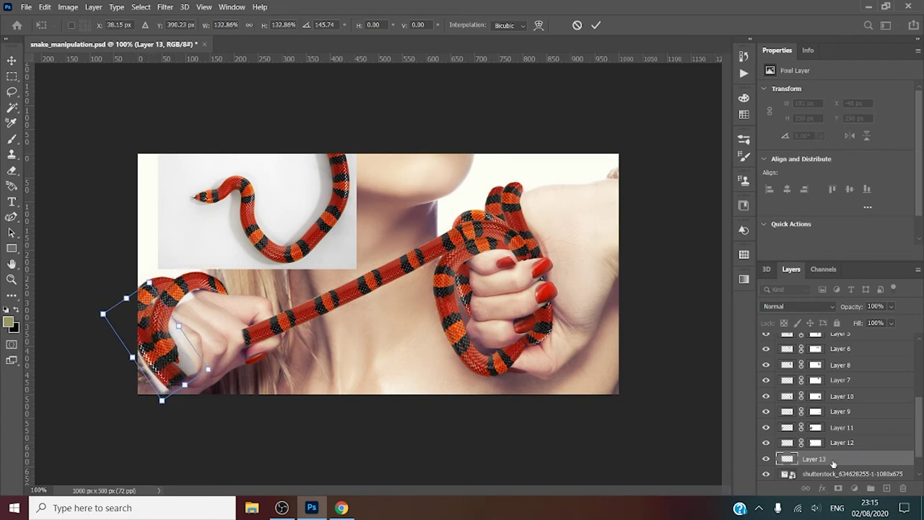
- Move Layer 13 between Layers 10 and 9, shift it down 41 px, and set 24% opacity
left_click_drag(848, 462, 847, 411)
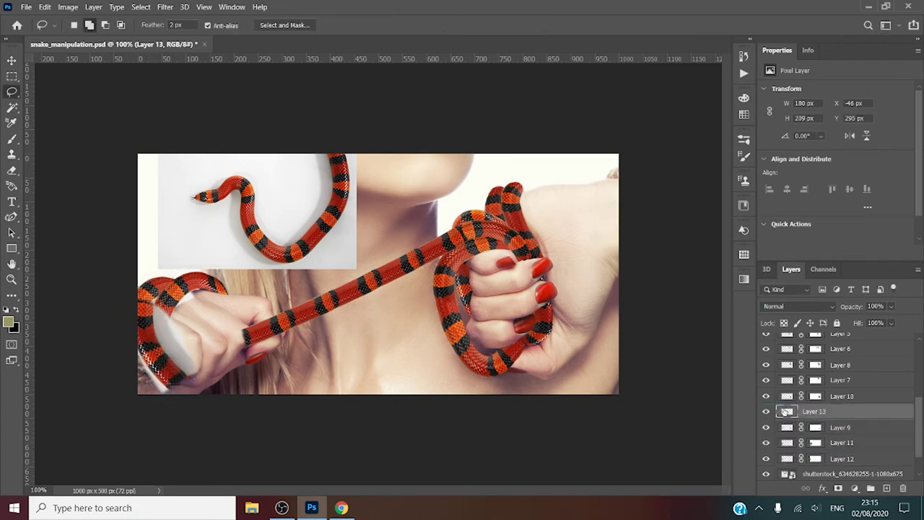
key("ctrl+t")
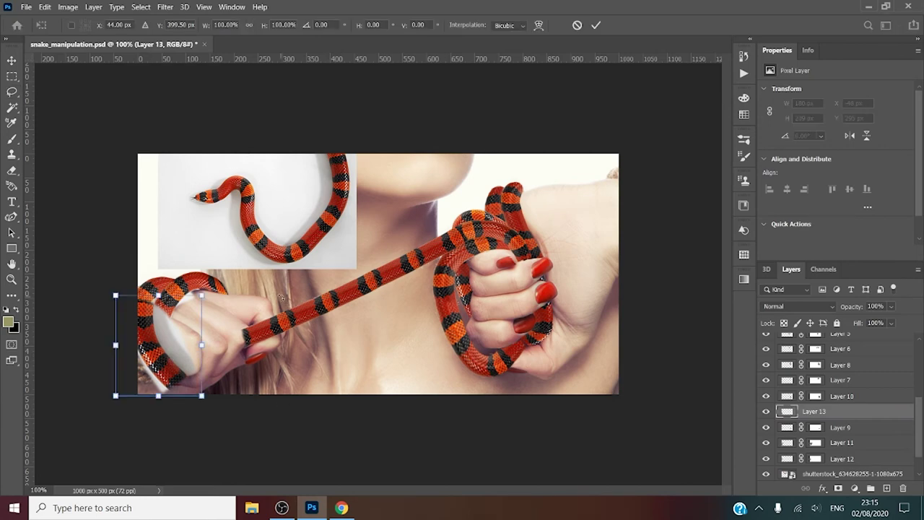
left_click_drag(158, 366, 158, 396)
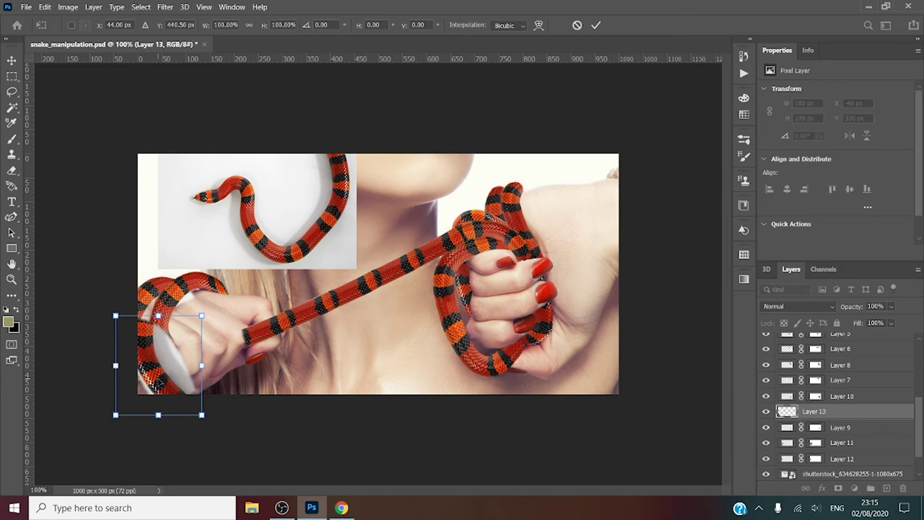
left_click(891, 306)
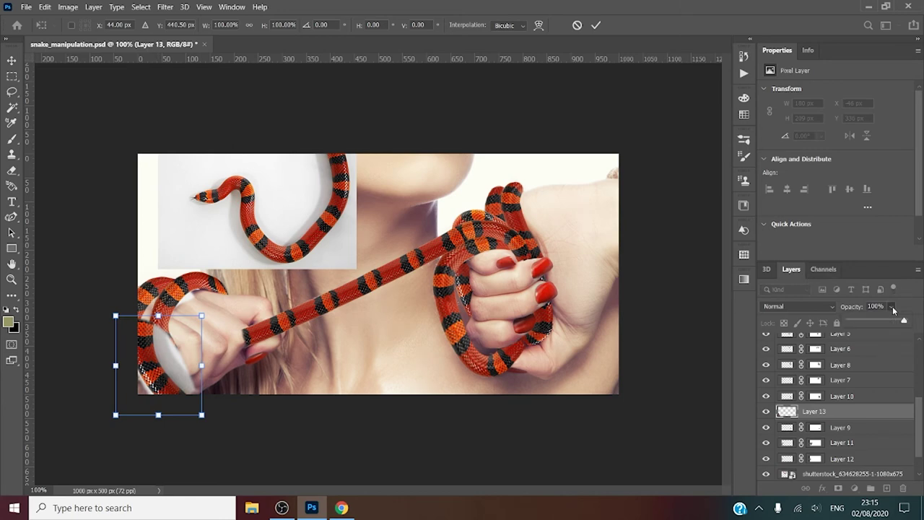
left_click(863, 321)
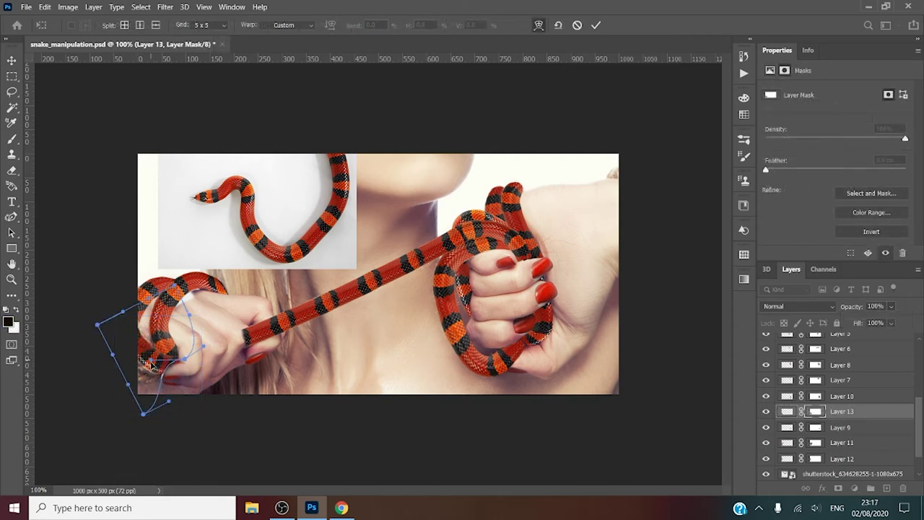
- Warp the Layer 13 coil to bend around the left fist and commit it
left_click_drag(153, 366, 143, 365)
left_click_drag(171, 294, 186, 269)
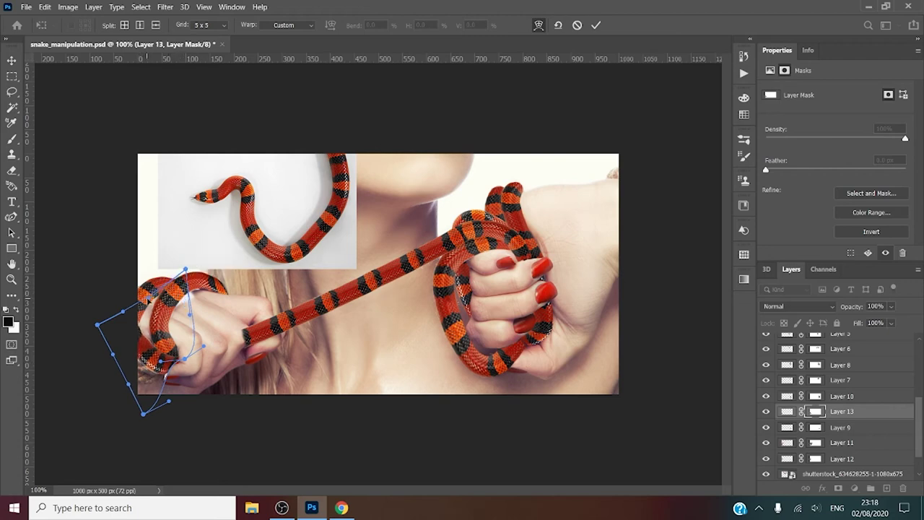
mouse_move(123, 311)
left_mouse_down()
mouse_move(119, 295)
mouse_move(126, 298)
left_mouse_up()
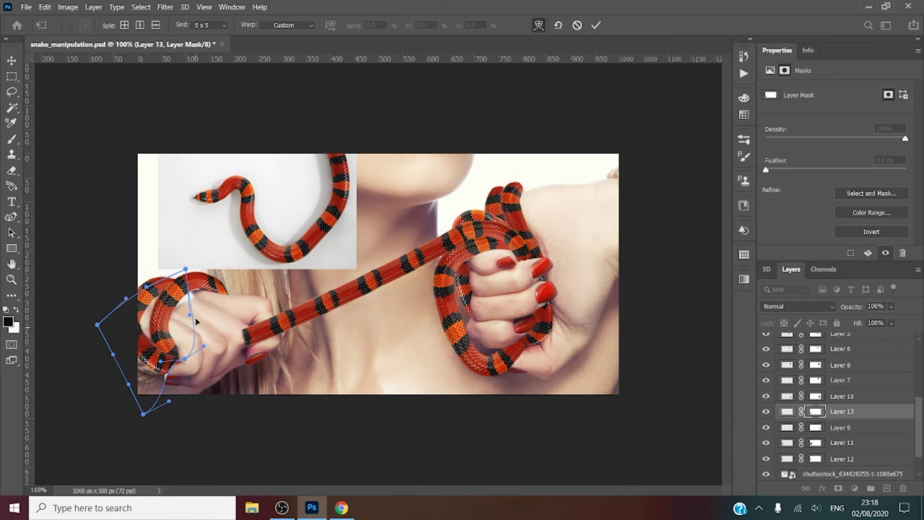
mouse_move(164, 349)
left_mouse_down()
mouse_move(160, 362)
mouse_move(180, 363)
left_mouse_up()
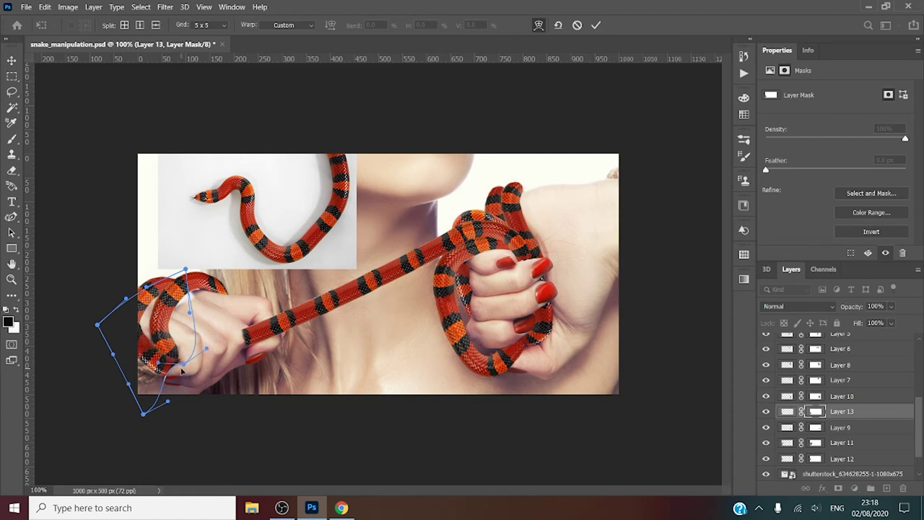
key("Return")
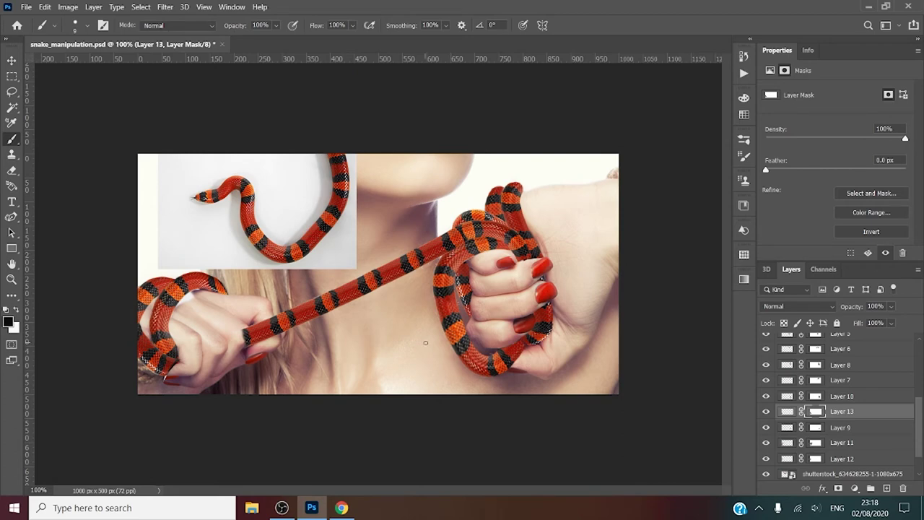
- Duplicate the coil layer and begin warping the copy to wrap below the hand
key("ctrl+j")
key("ctrl+t")
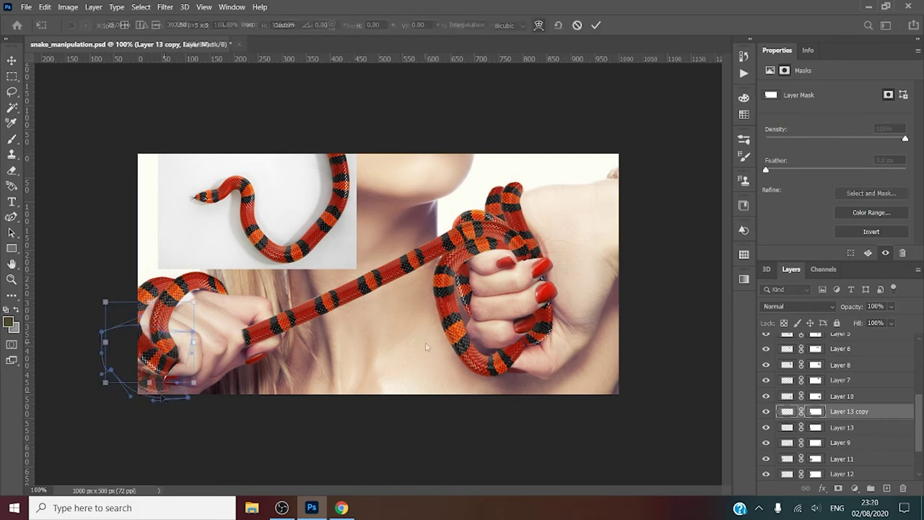
left_click_drag(147, 391, 172, 382)
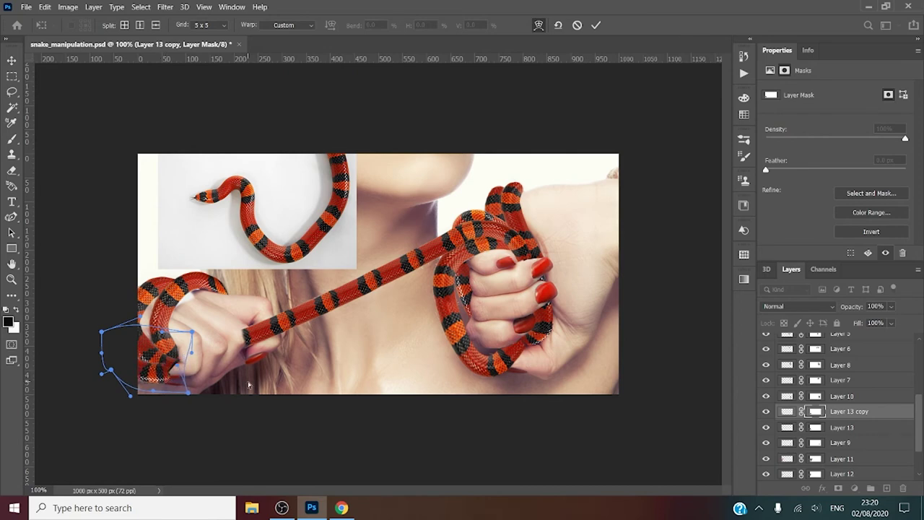
- Commit the warp, move Layer 13 copy below Layer 13, and test its opacity at 11%
key("Return")
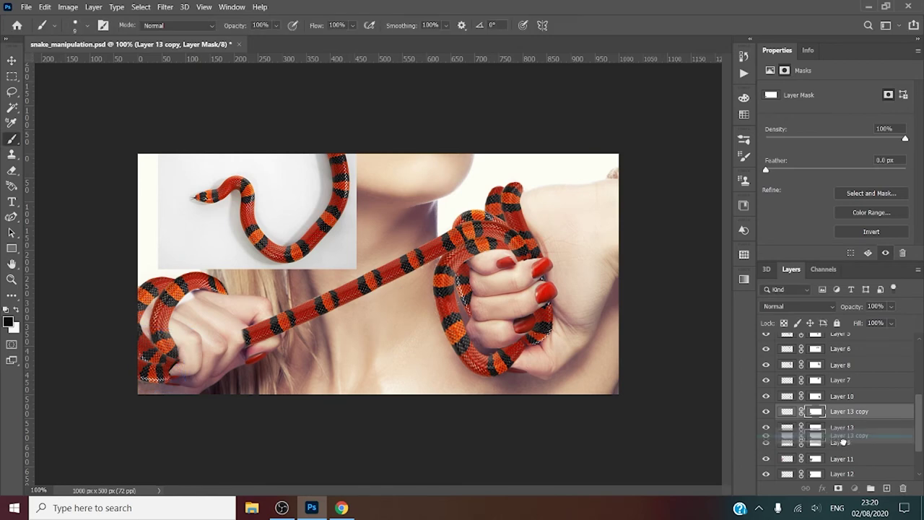
left_click_drag(843, 415, 844, 439)
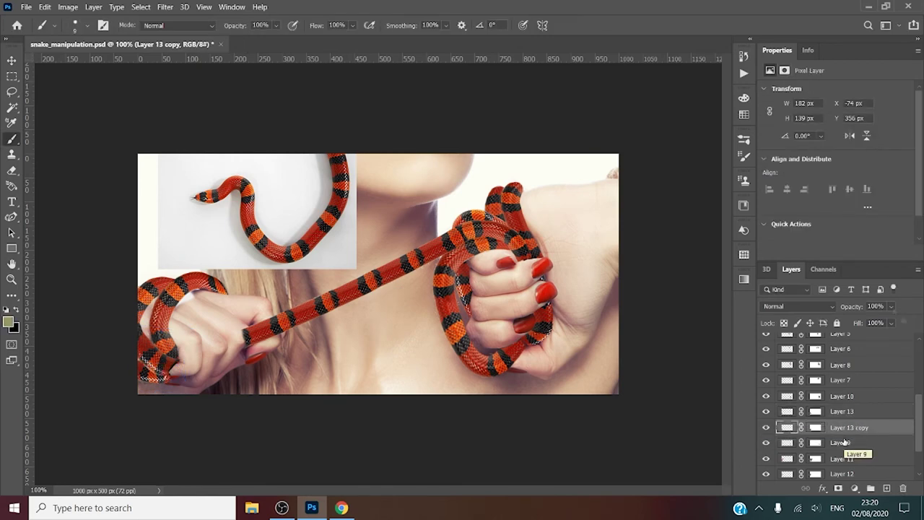
left_click_drag(891, 306, 855, 322)
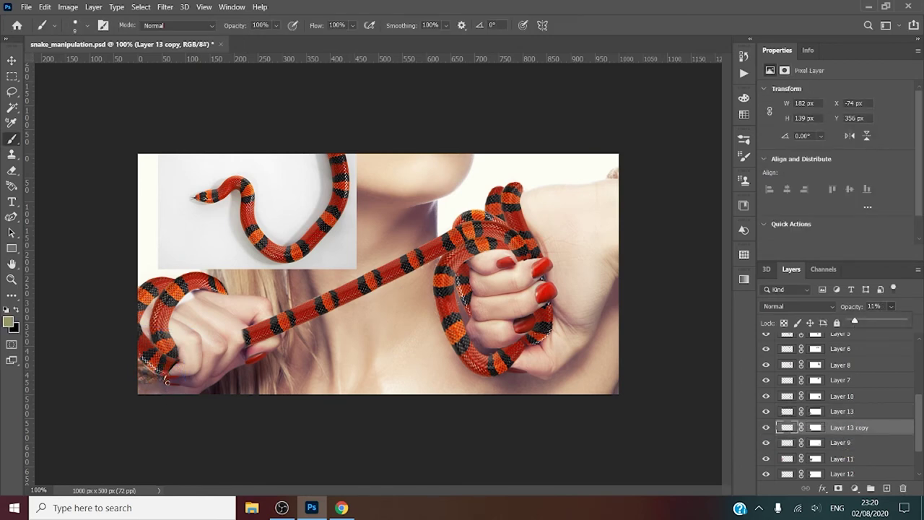
left_click(166, 381)
left_click(892, 306)
left_click_drag(867, 323, 917, 323)
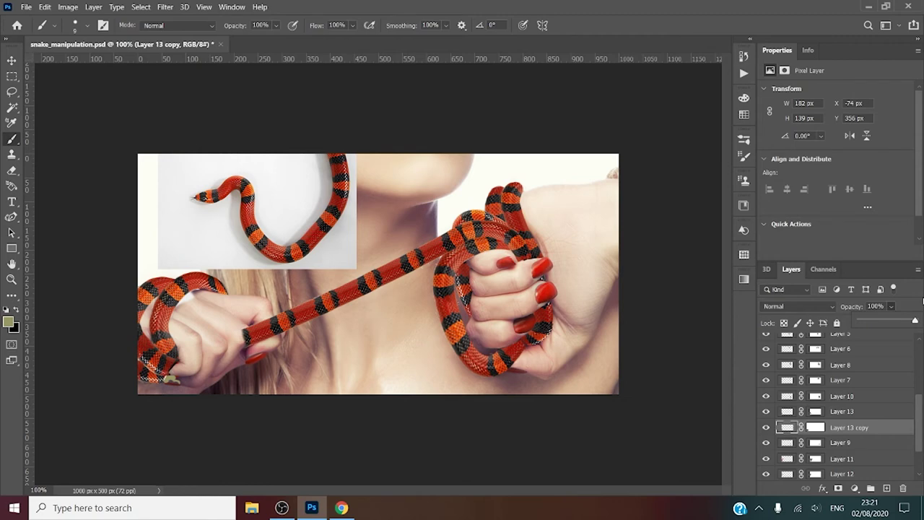
- Set Layer 13 copy's opacity back to 100% and reset colours to black and white
key("Escape")
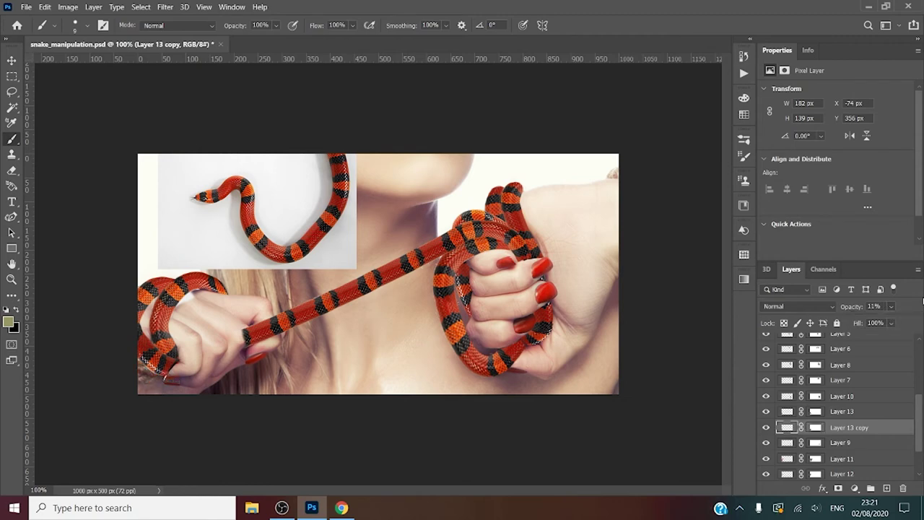
type("100")
key("Return")
left_click(892, 306)
key("d")
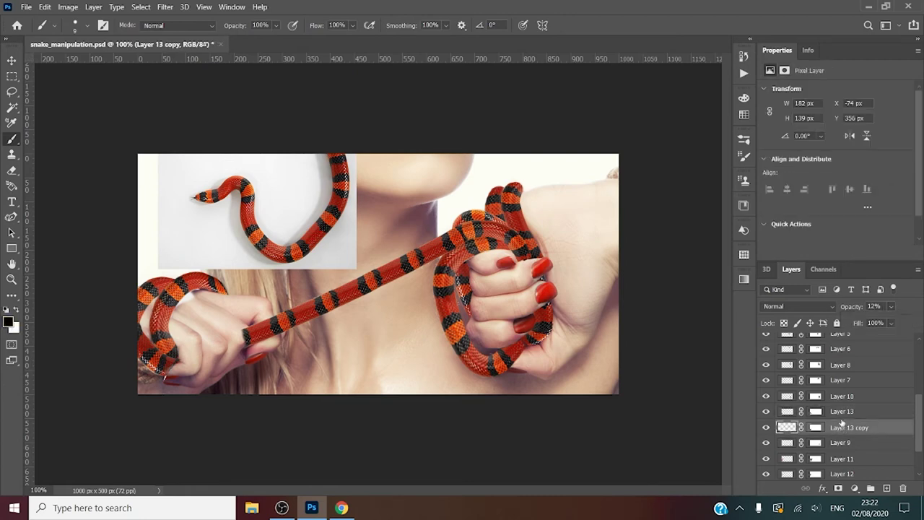
left_click(891, 307)
left_click_drag(866, 323, 922, 304)
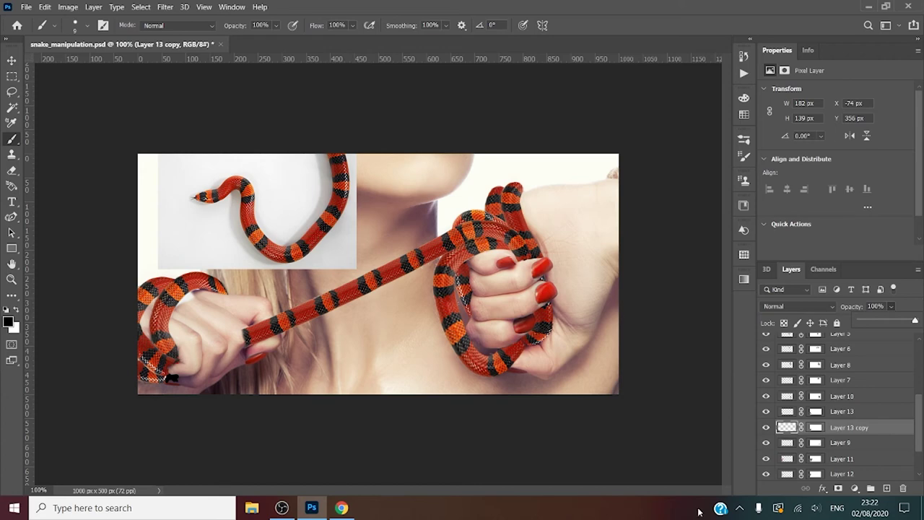
- Paint black and white on the layer masks so the lower-left coil wraps around the fingers
left_click(766, 427)
left_click(766, 428)
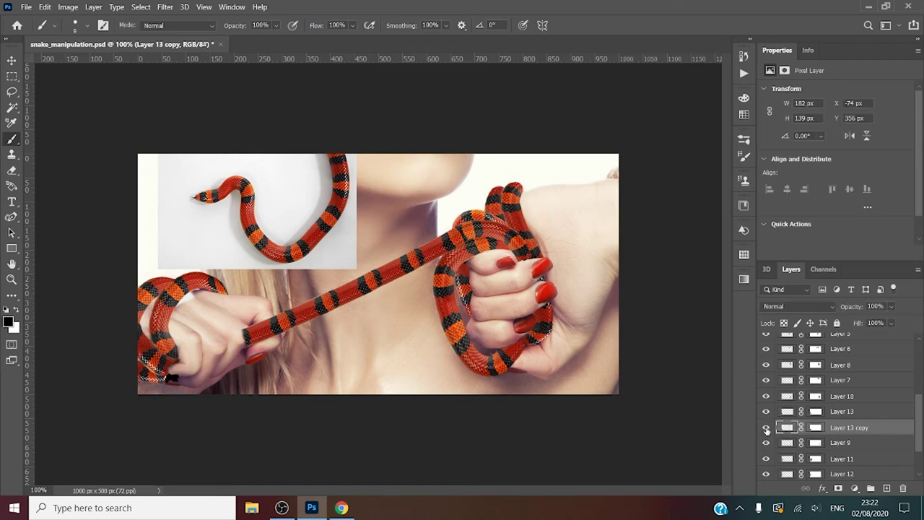
left_click(816, 427)
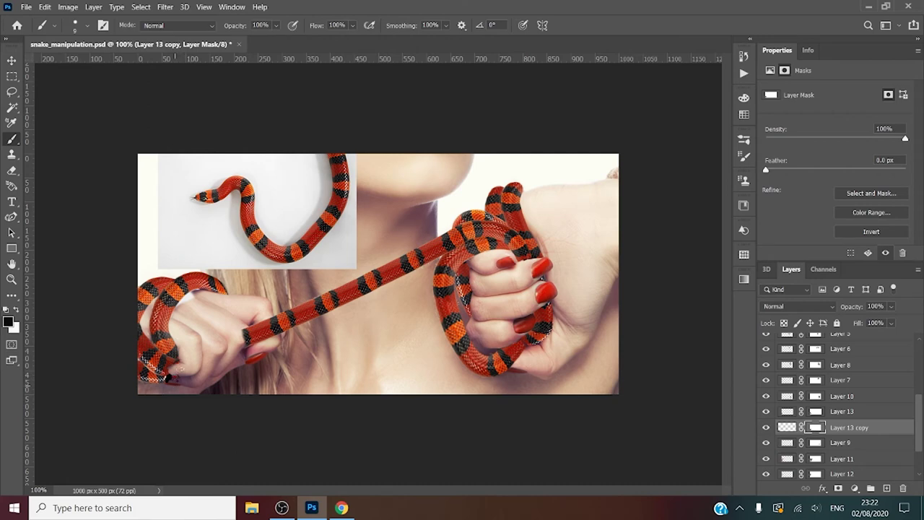
left_click_drag(166, 378, 170, 387)
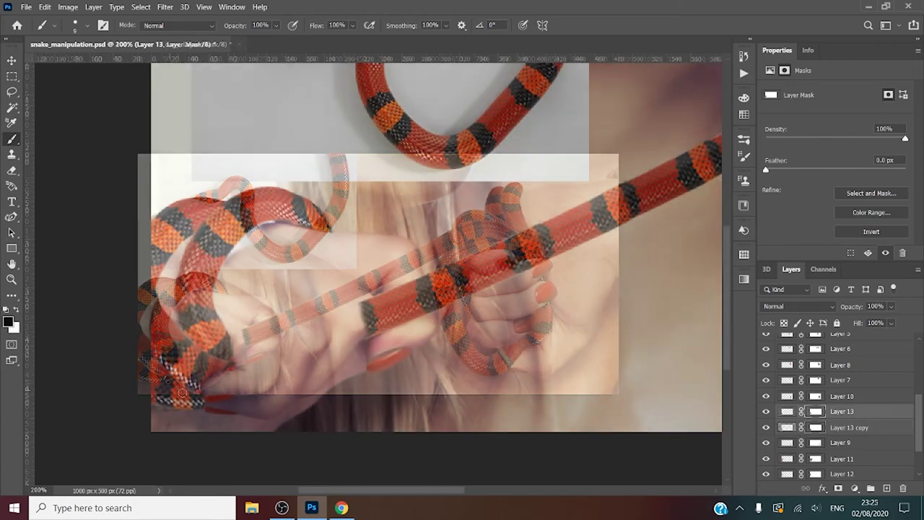
key("x")
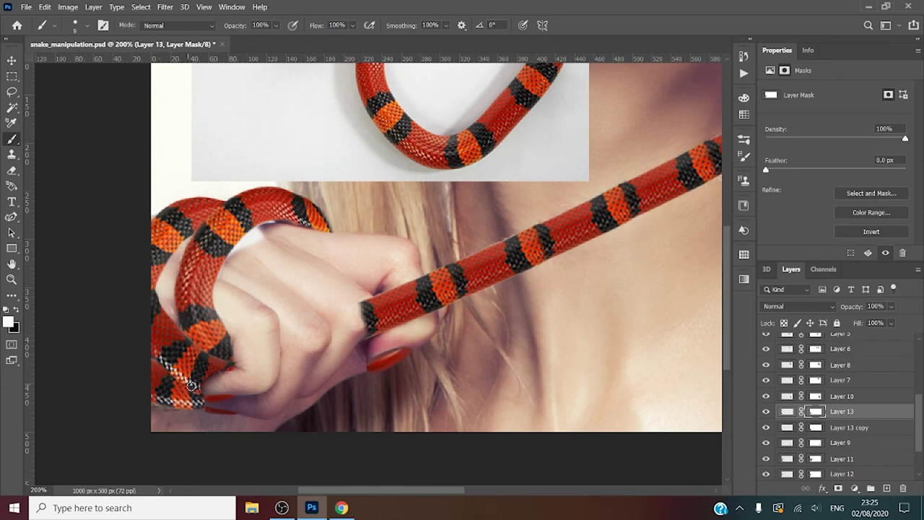
mouse_move(192, 385)
left_mouse_down()
mouse_move(156, 346)
mouse_move(162, 364)
mouse_move(197, 390)
mouse_move(164, 345)
mouse_move(167, 372)
mouse_move(223, 393)
mouse_move(193, 389)
mouse_move(209, 395)
left_mouse_up()
key("x")
scroll(831, 433, "down", 2)
- On Layer 14's mask, paint out the white tongue tip near the chin with a fine brush
left_click(816, 441)
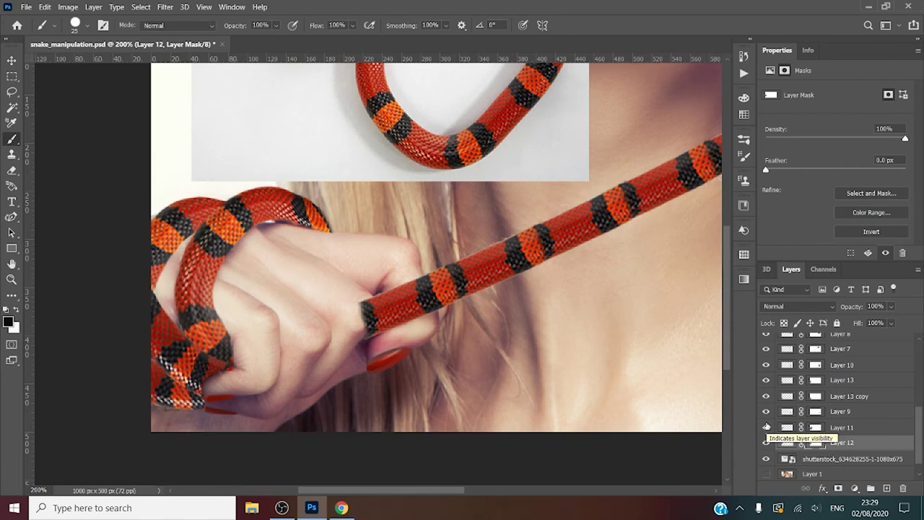
scroll(768, 423, "up", 5)
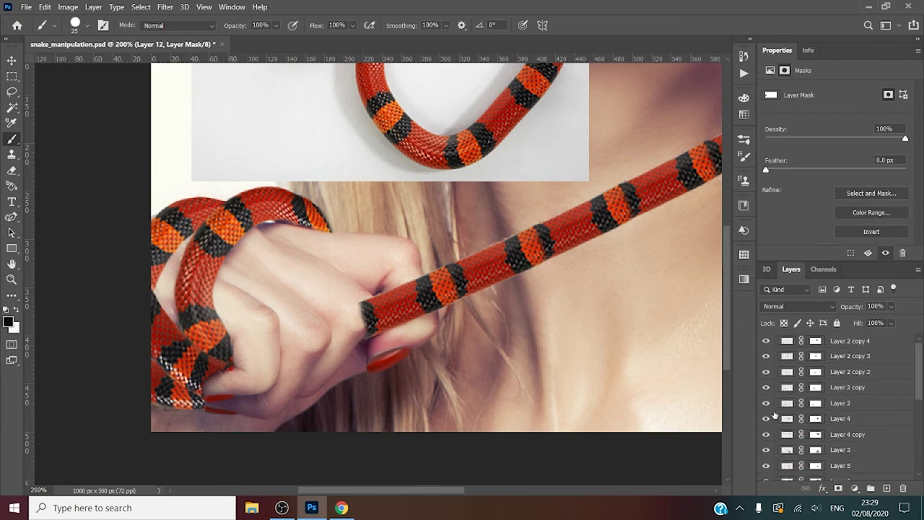
left_click_drag(919, 366, 923, 444)
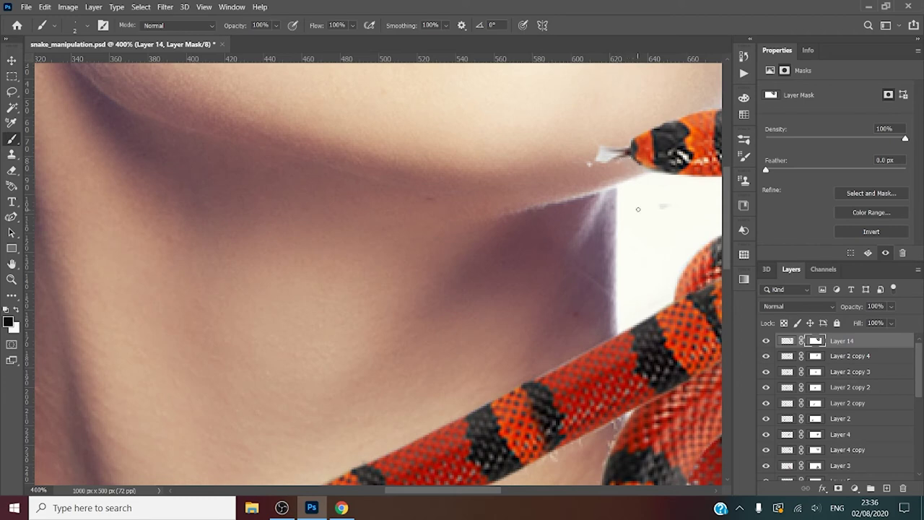
key("bracketright")
key("bracketright")
key("bracketright")
key("bracketleft")
key("bracketleft")
key("bracketleft")
left_click_drag(612, 154, 603, 158)
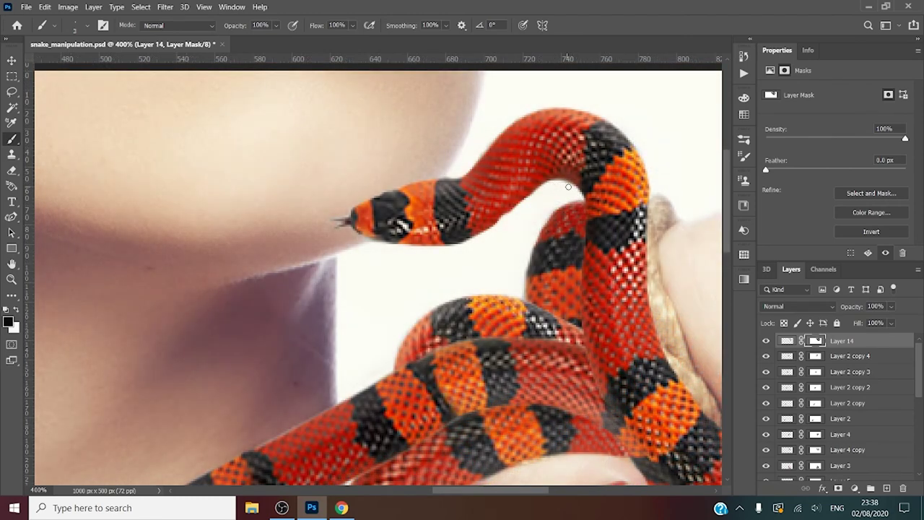
key("x")
key("x")
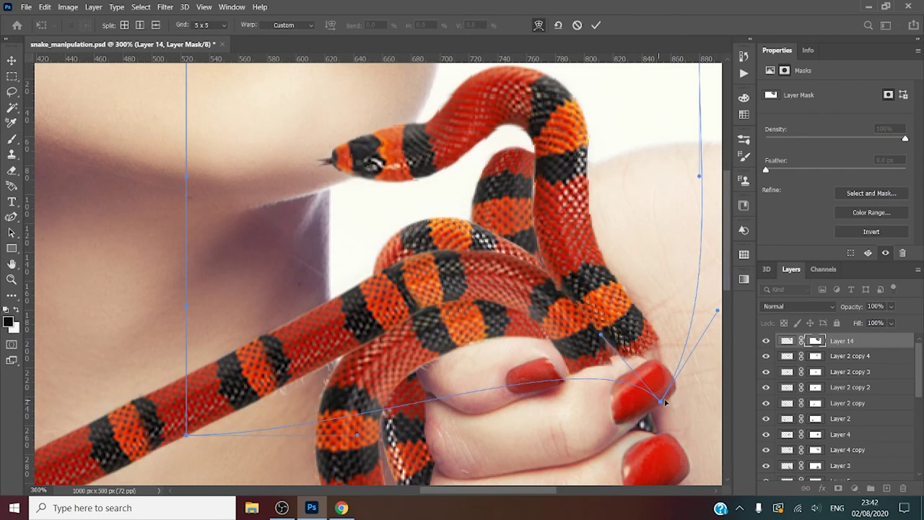
- Warp the snake over the right hand's fingernail and refine its curve along the hand
left_click_drag(665, 402, 637, 412)
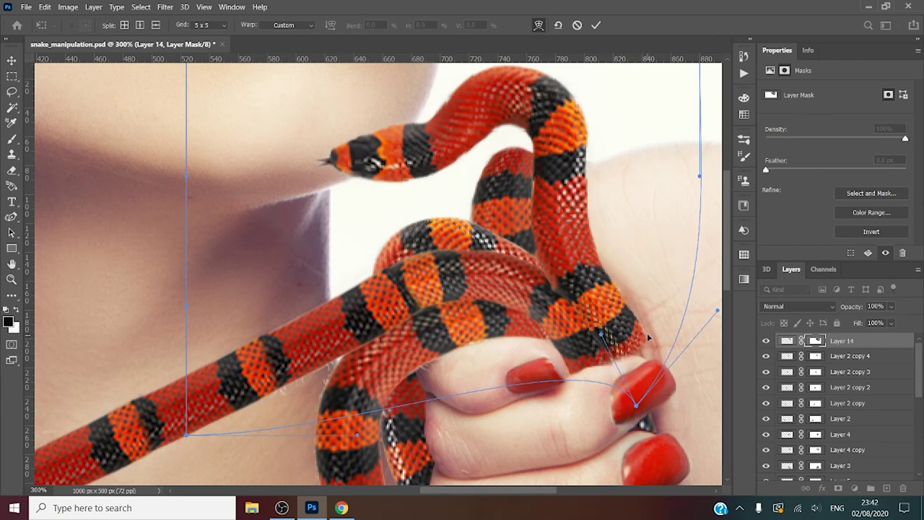
left_click_drag(720, 310, 713, 310)
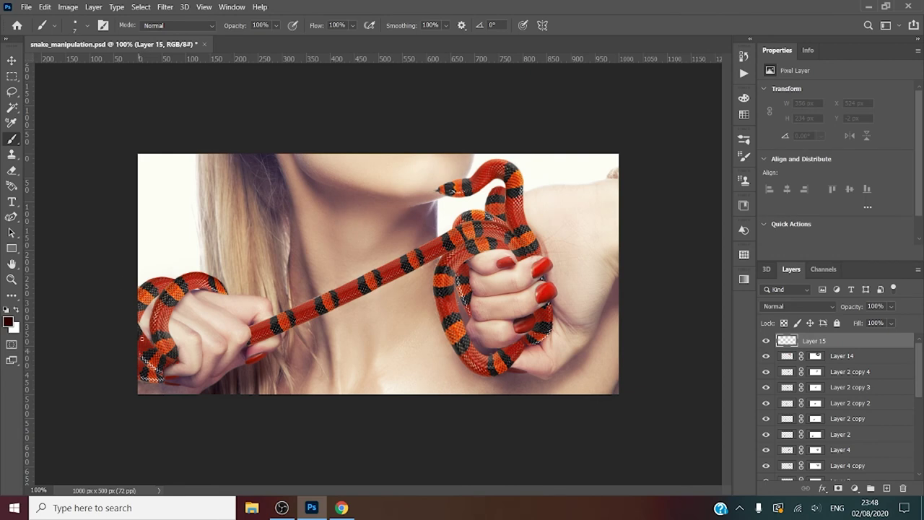
- Set brush Opacity 22% and Flow 33%, paint soft shading on Layer 15, and add Layer 16
left_click(278, 25)
left_click(353, 25)
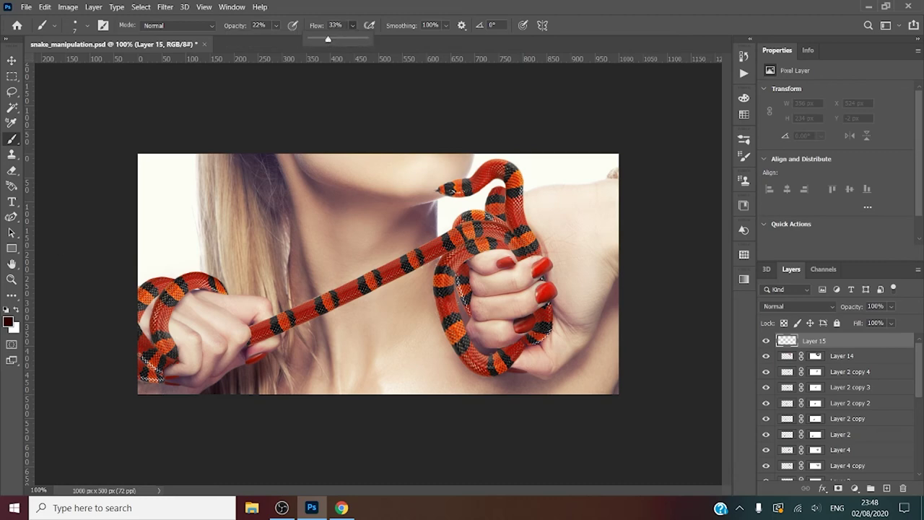
left_click(140, 357)
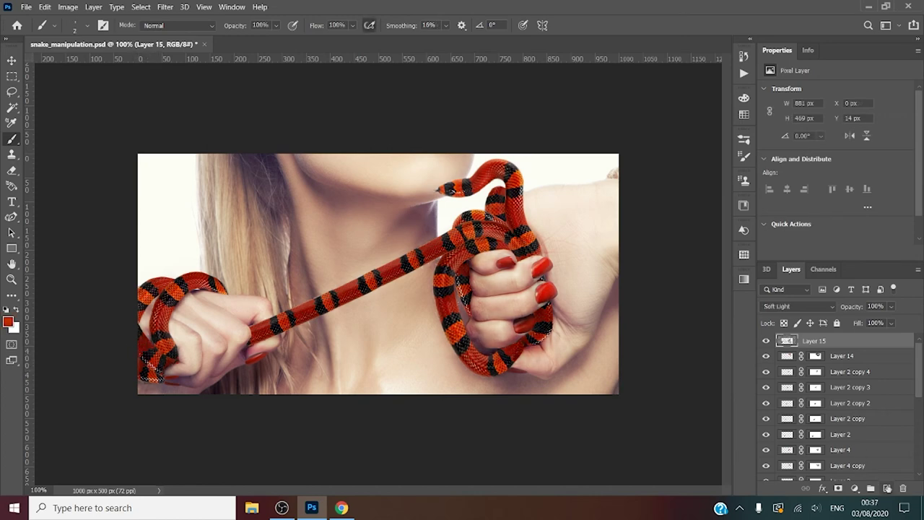
left_click(887, 488)
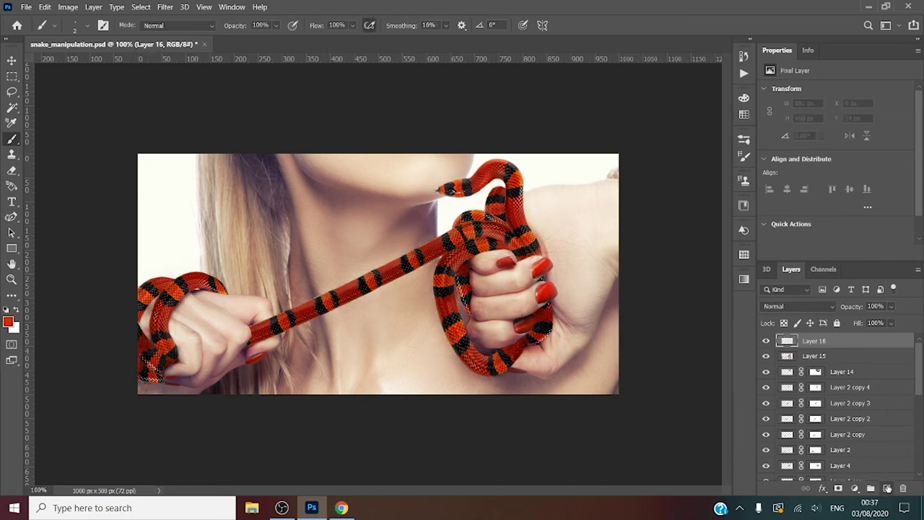
- Select the Dodge tool and toggle Layer 17 on and off to judge its shading
left_click(12, 280)
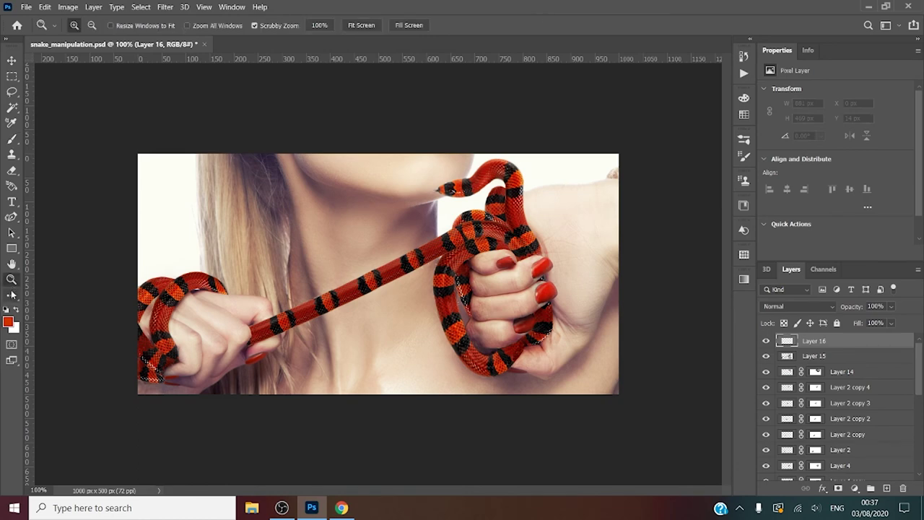
left_click(12, 295)
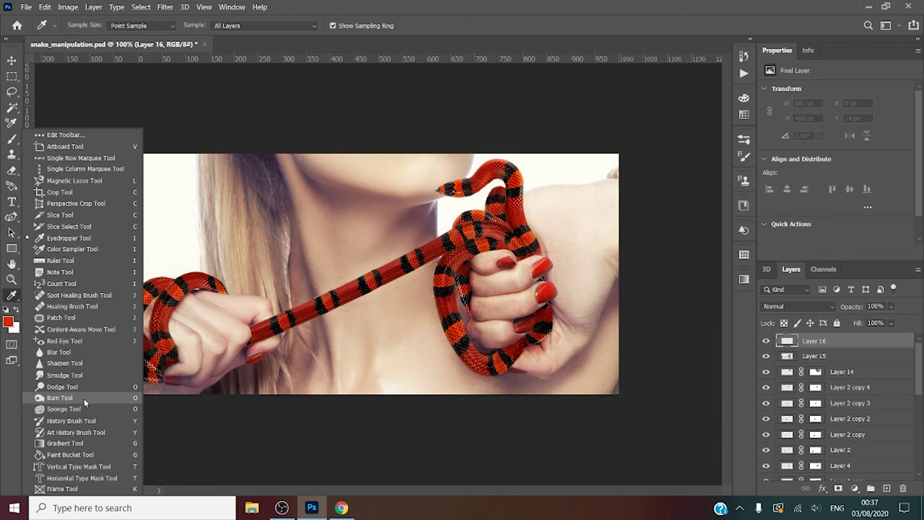
left_click(79, 388)
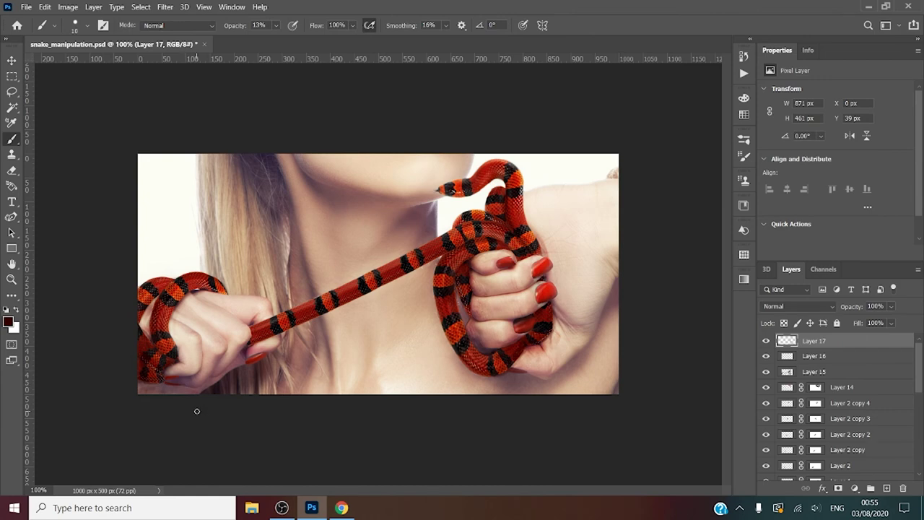
left_click(766, 342)
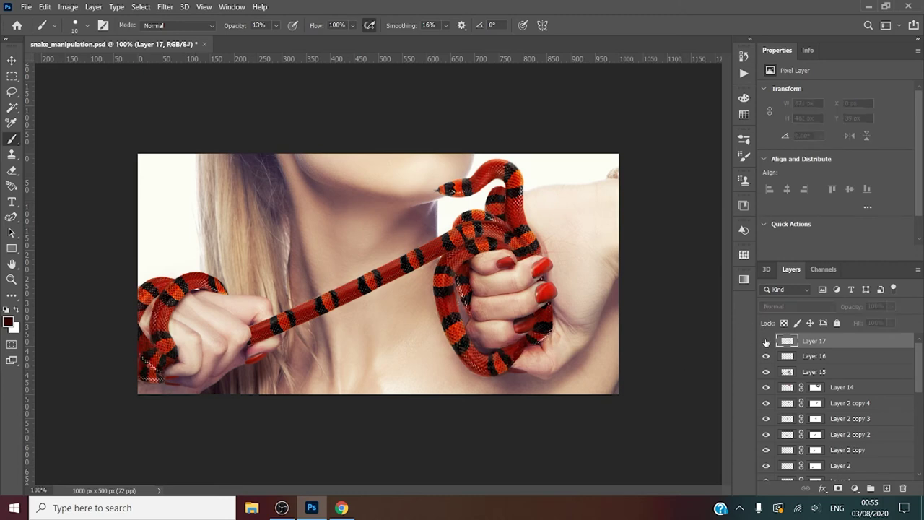
left_click(766, 341)
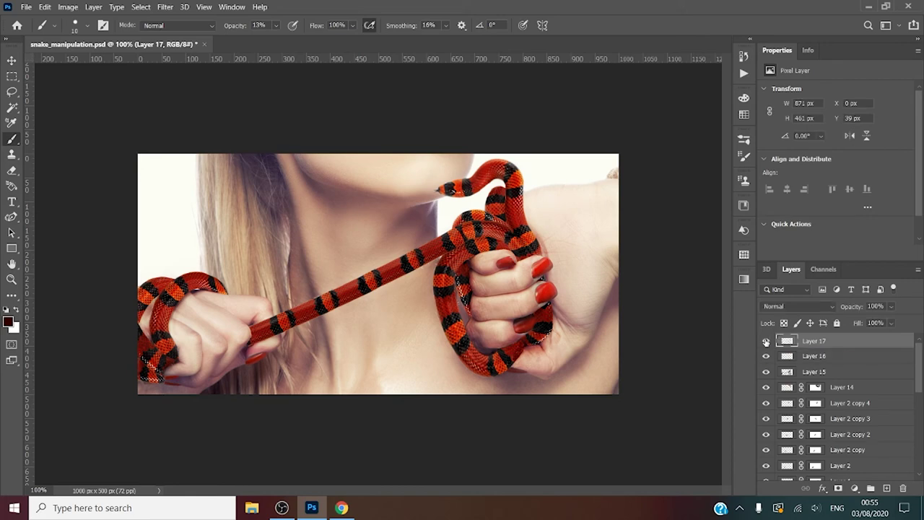
left_click(766, 342)
left_click(766, 341)
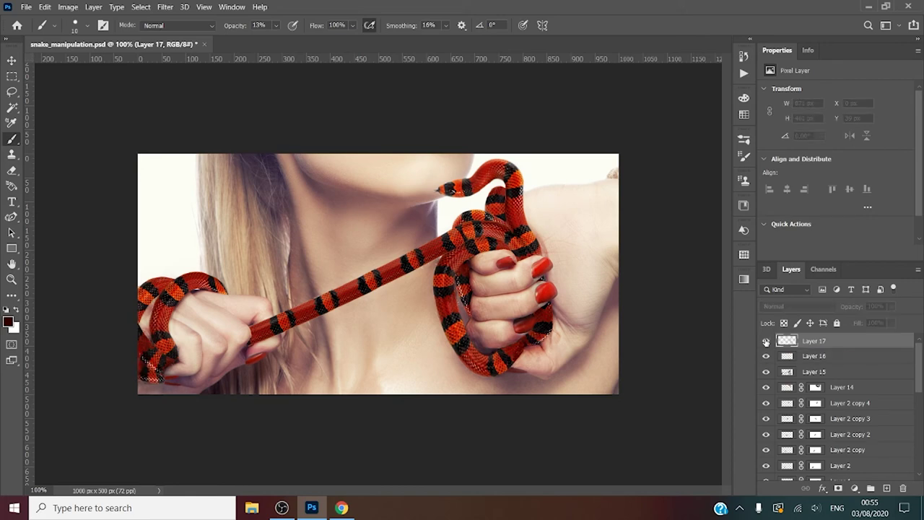
left_click(766, 341)
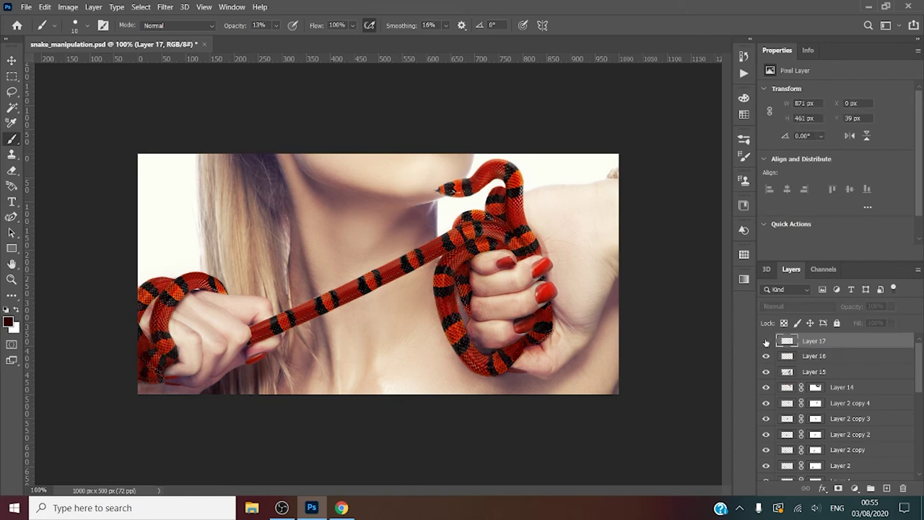
left_click(766, 342)
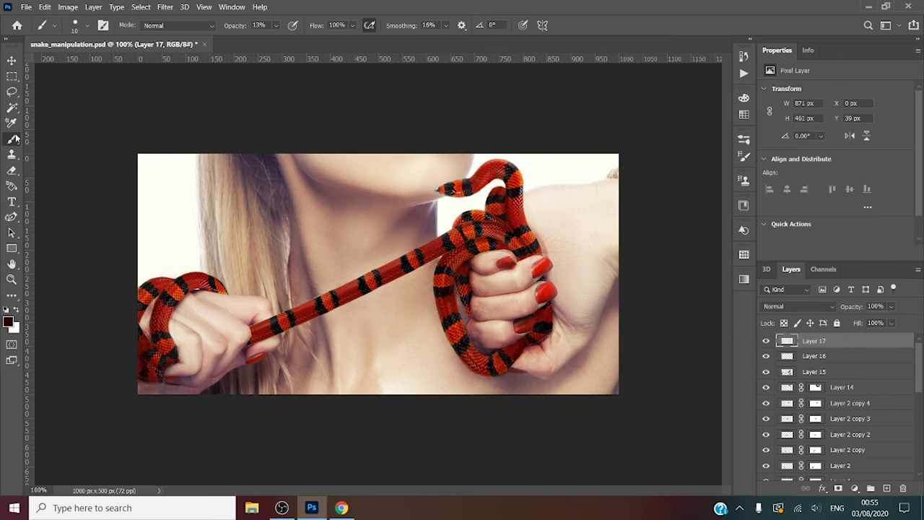
- Erase excess shading along the image's bottom edge with a size-30 Eraser
left_click(12, 172)
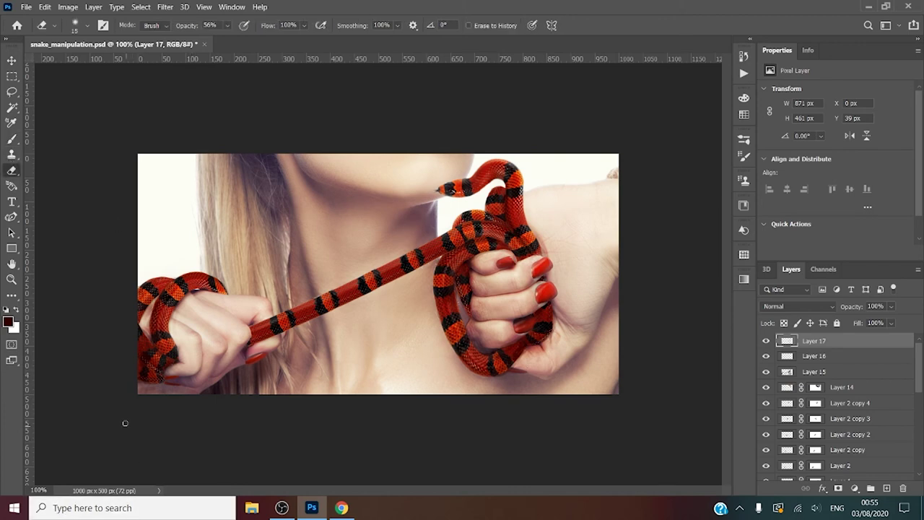
key("bracketright")
key("bracketright")
left_click_drag(183, 394, 153, 393)
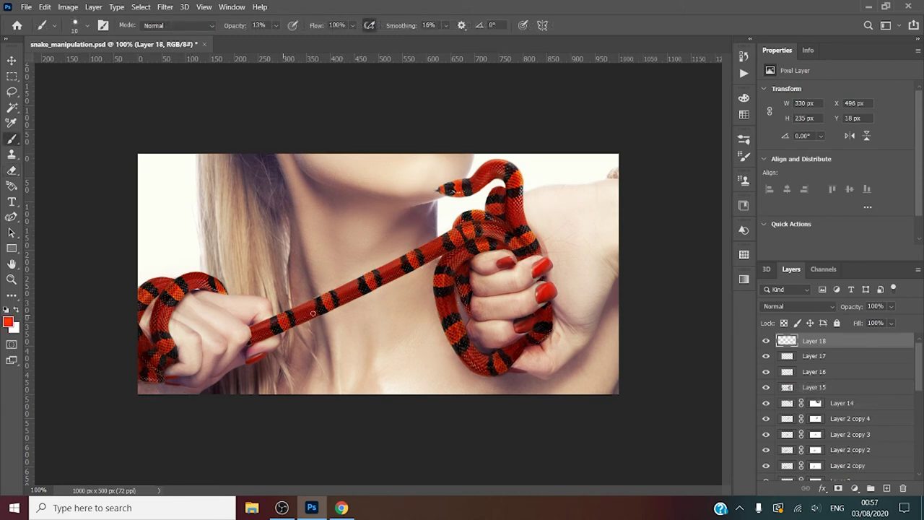
- Paint red over the snake on Layer 18 and set its blend mode to Hard Light
left_click_drag(312, 314, 260, 329)
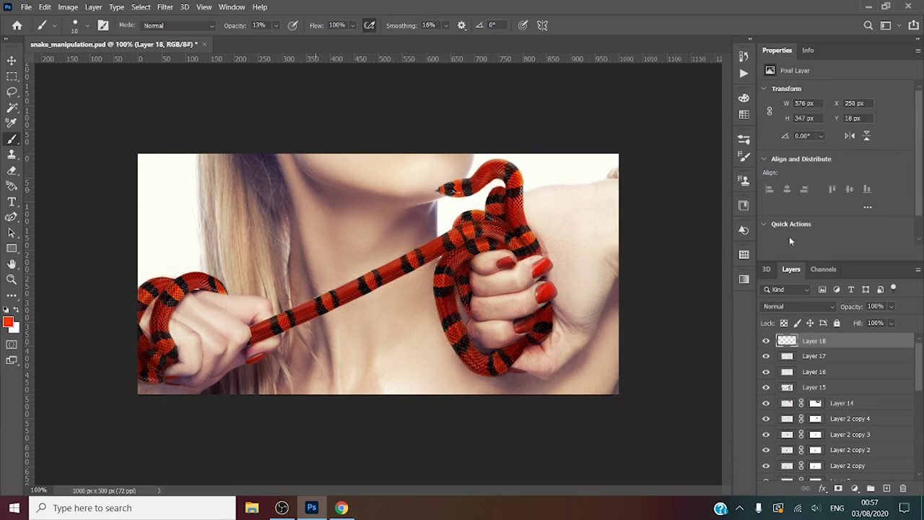
left_click(799, 304)
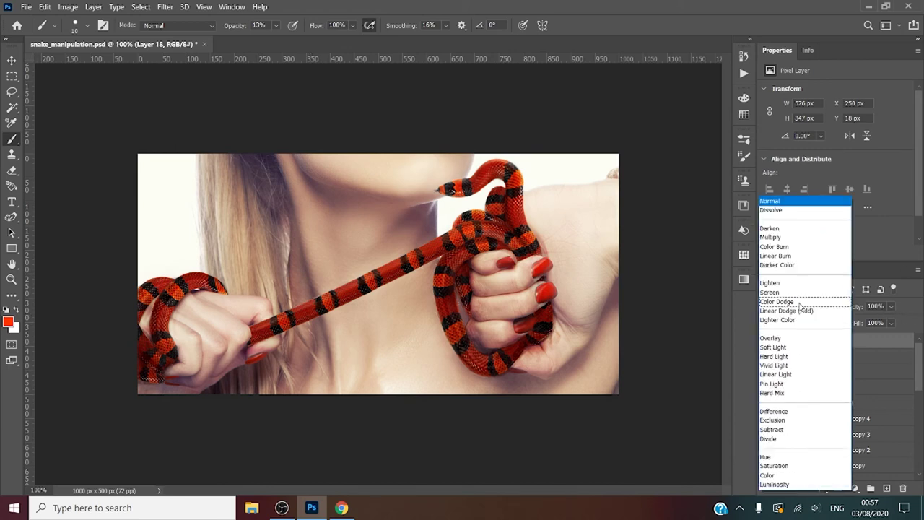
left_click(772, 348)
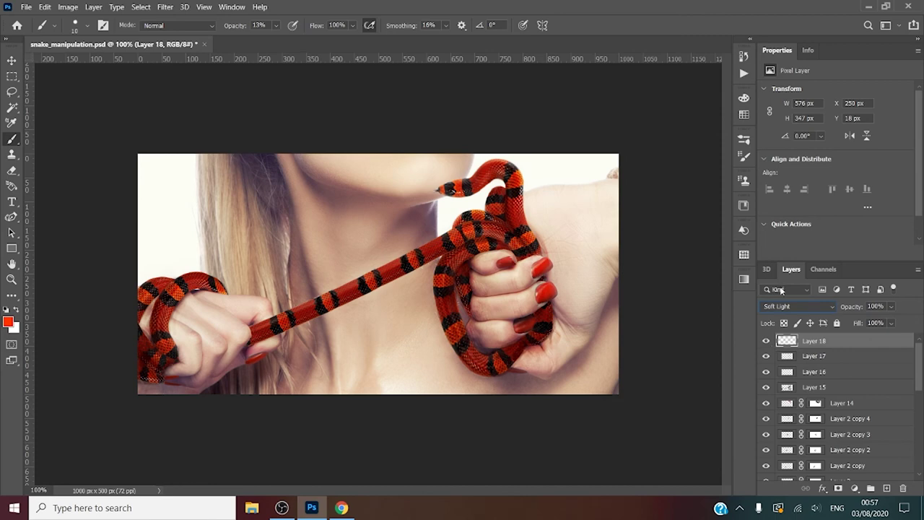
left_click(783, 306)
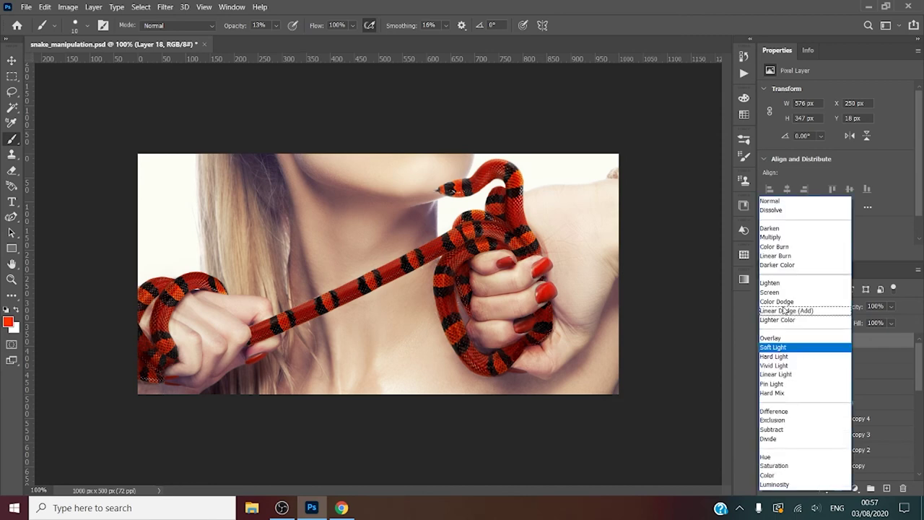
left_click(776, 357)
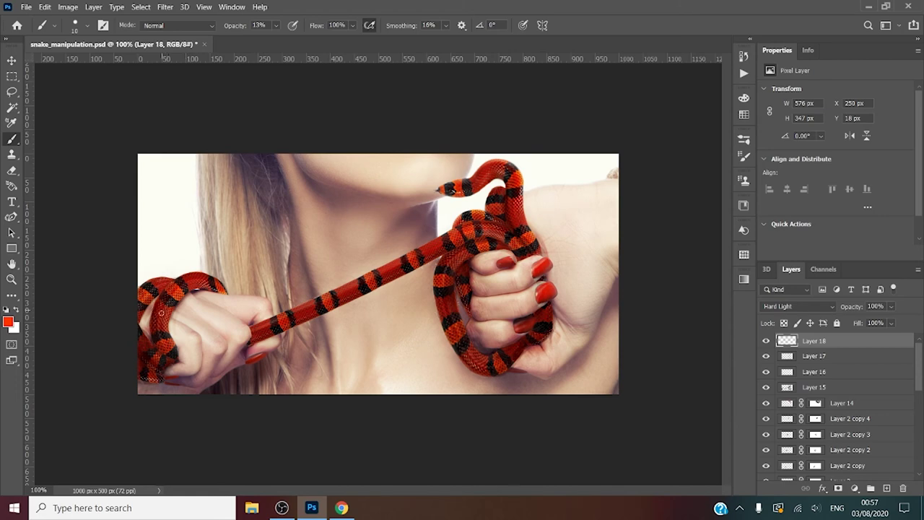
- Brush faint red over the snake's left, upper and lower coils with a slightly smaller brush
left_click_drag(170, 295, 155, 285)
left_click_drag(511, 237, 514, 239)
left_click_drag(520, 230, 511, 222)
key("bracketleft")
left_click_drag(446, 297, 459, 335)
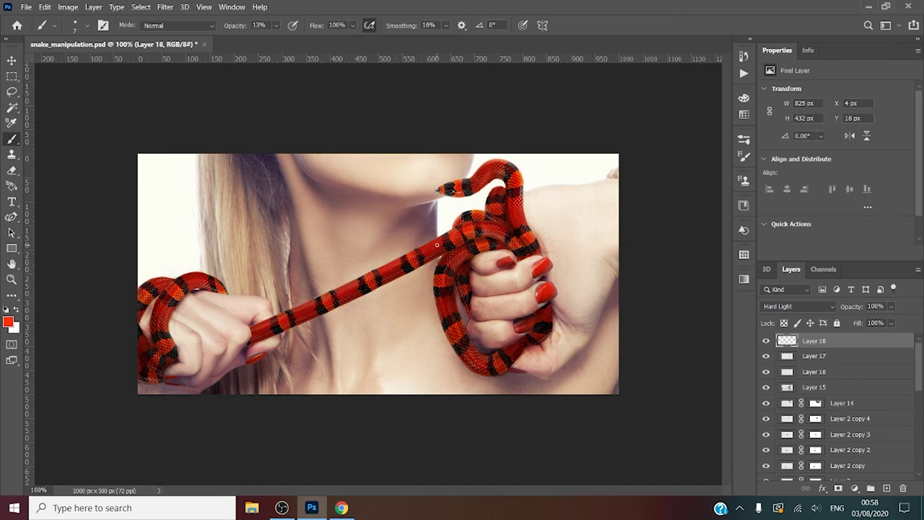
- Sharpen the snake's body and left coil with a size-40 Sharpen Tool, then add Layer 19
left_click(12, 296)
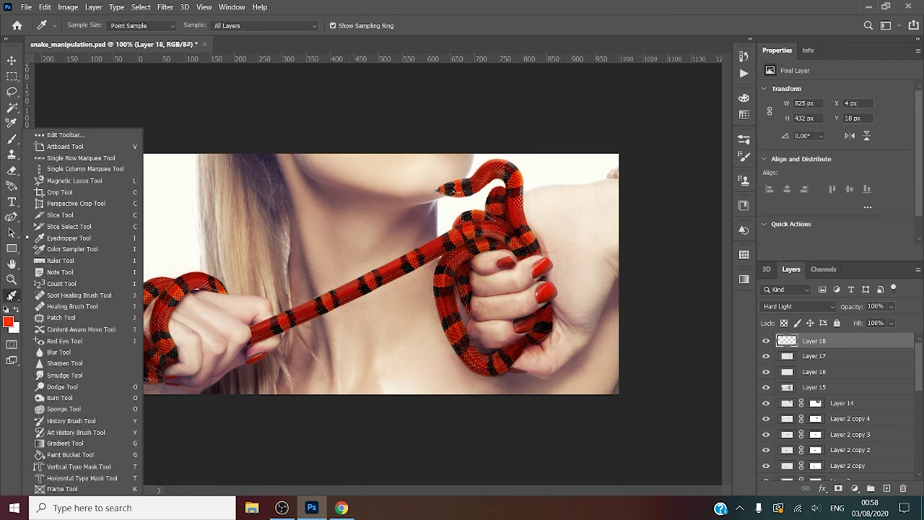
left_click(75, 363)
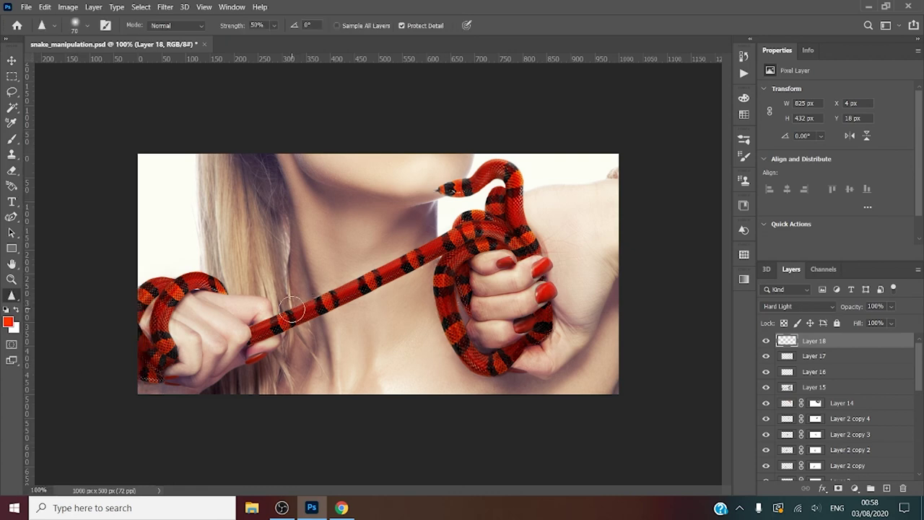
key("bracketleft")
key("bracketleft")
key("bracketleft")
key("bracketleft")
left_click_drag(283, 320, 257, 331)
mouse_move(257, 331)
left_mouse_down()
mouse_move(455, 238)
mouse_move(502, 230)
mouse_move(470, 185)
mouse_move(510, 171)
left_mouse_up()
mouse_move(510, 170)
left_mouse_down()
mouse_move(521, 228)
mouse_move(441, 277)
mouse_move(458, 339)
mouse_move(442, 299)
left_mouse_up()
mouse_move(165, 304)
left_mouse_down()
mouse_move(192, 280)
mouse_move(158, 334)
mouse_move(169, 344)
mouse_move(168, 304)
mouse_move(159, 346)
left_mouse_up()
left_click(888, 488)
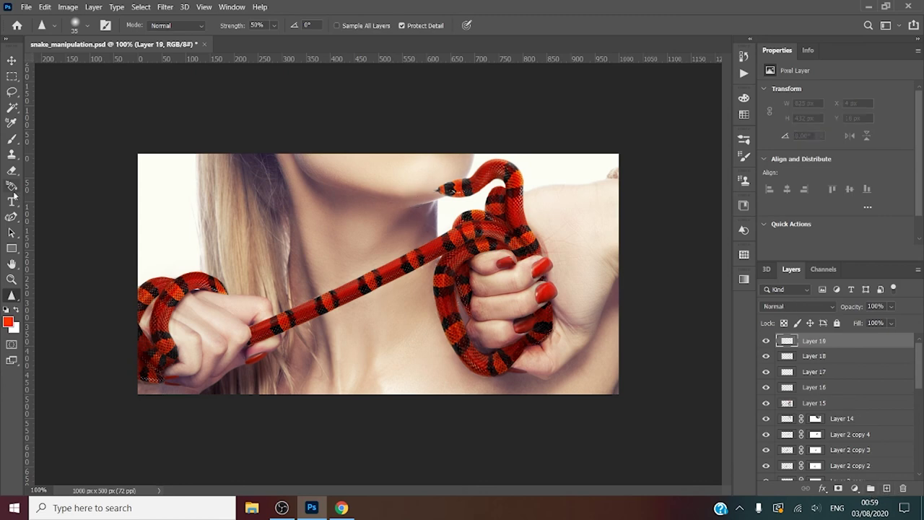
- Paint reddish 996666 shading near the left hand on Layer 19
left_click(11, 139)
left_click(678, 216, "alt")
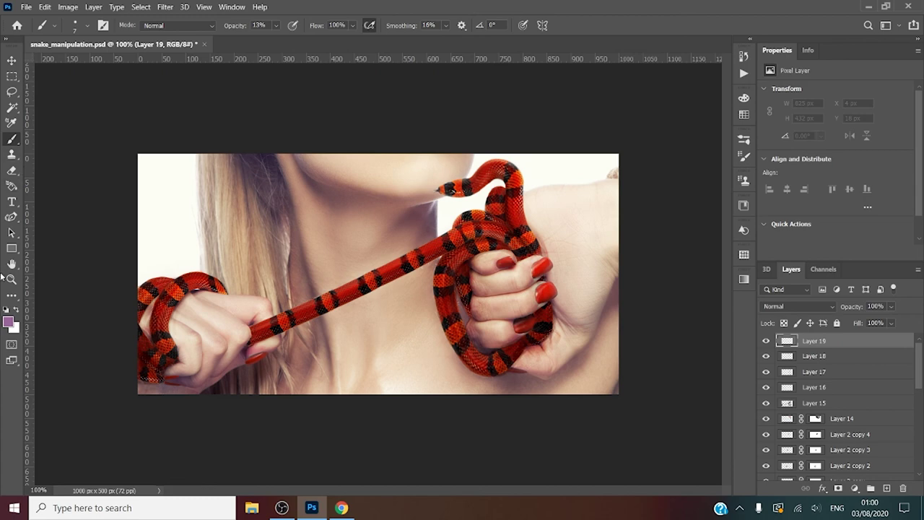
left_click(9, 323)
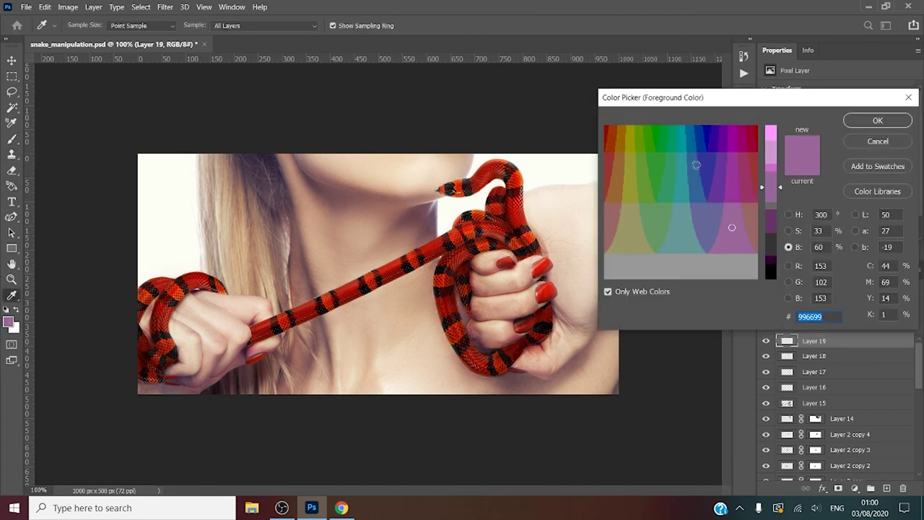
type("996666")
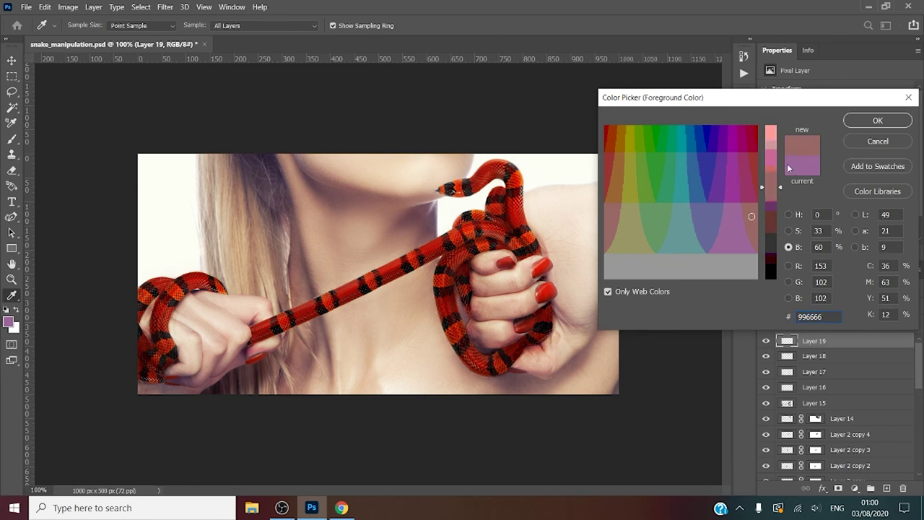
key("Return")
key("Return")
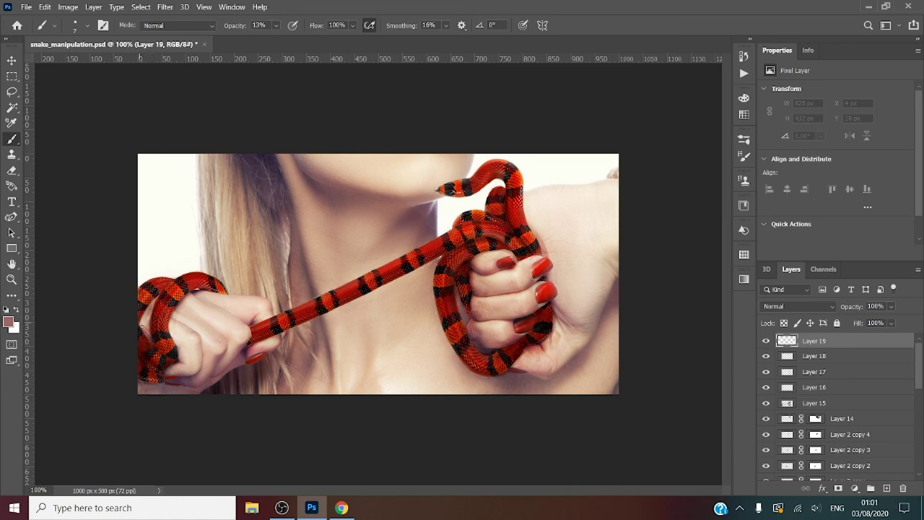
left_click_drag(151, 318, 153, 298)
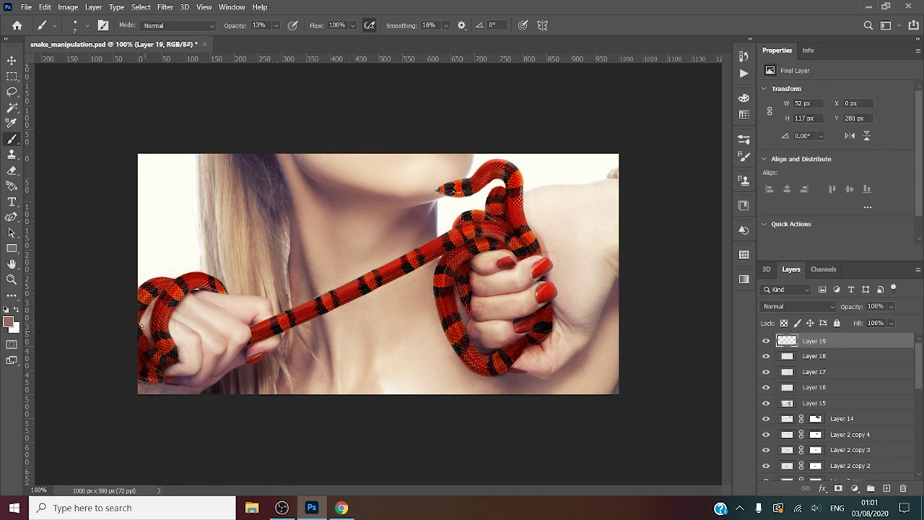
- Blend Layer 19 as Soft Light and change the foreground colour to 663333
left_click(777, 306)
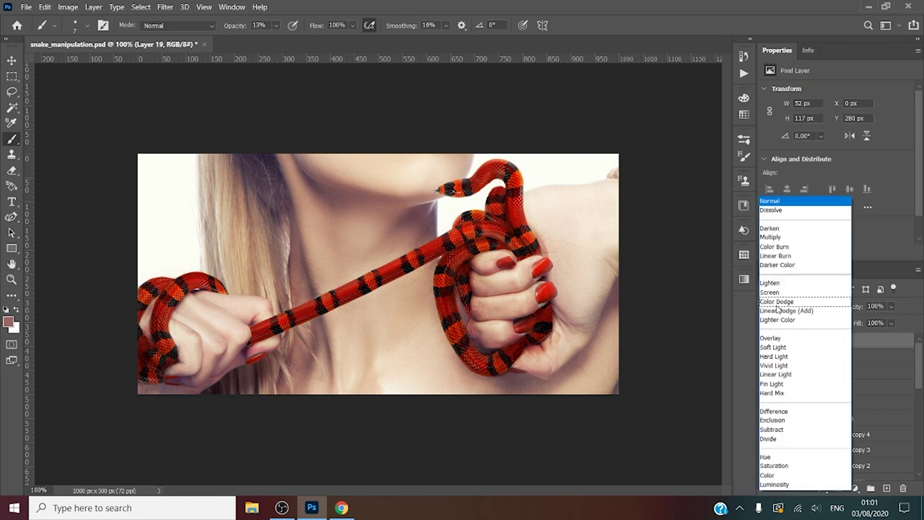
left_click(774, 346)
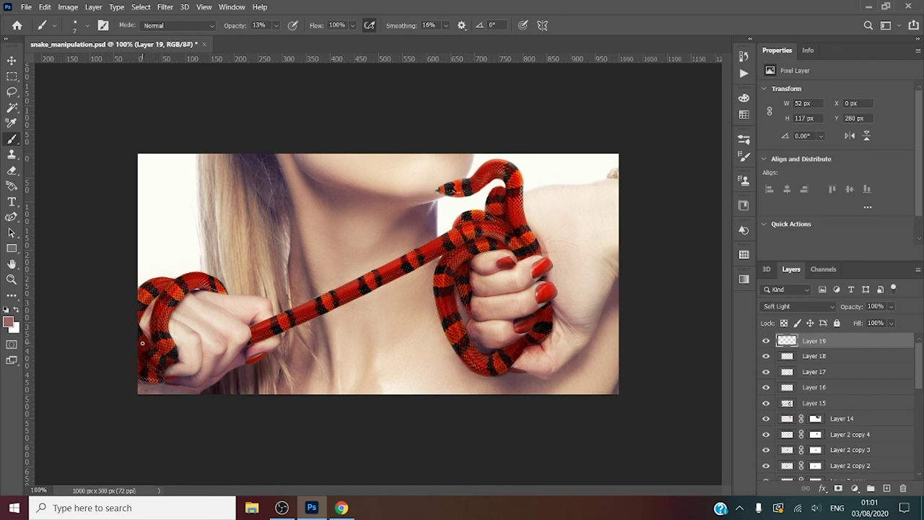
left_click(8, 320)
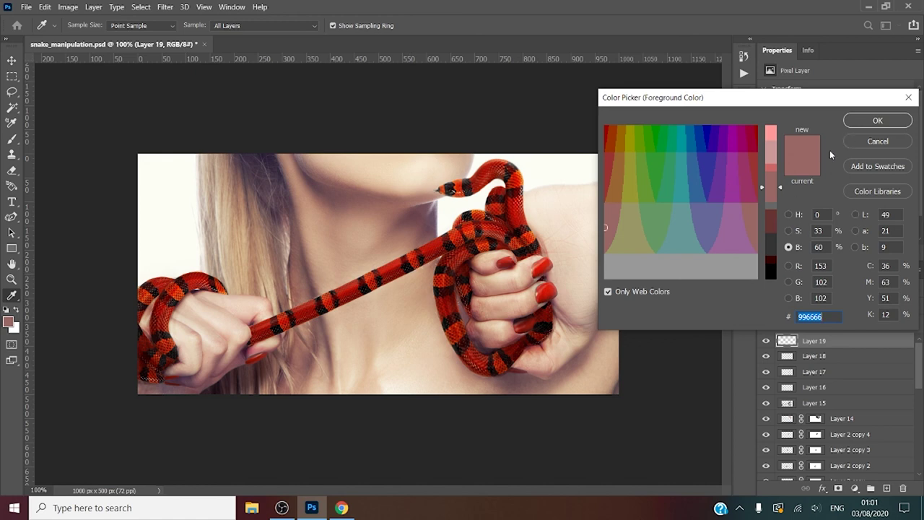
left_click(771, 226)
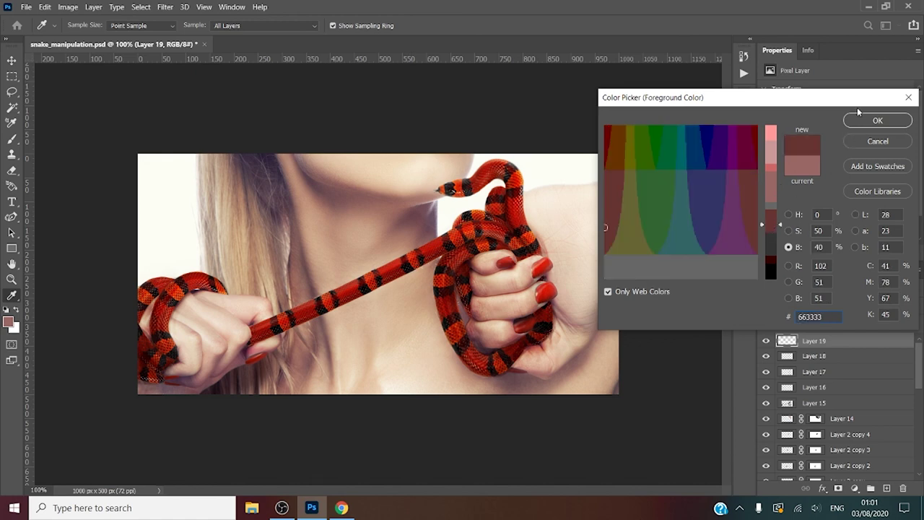
left_click(878, 120)
key("b")
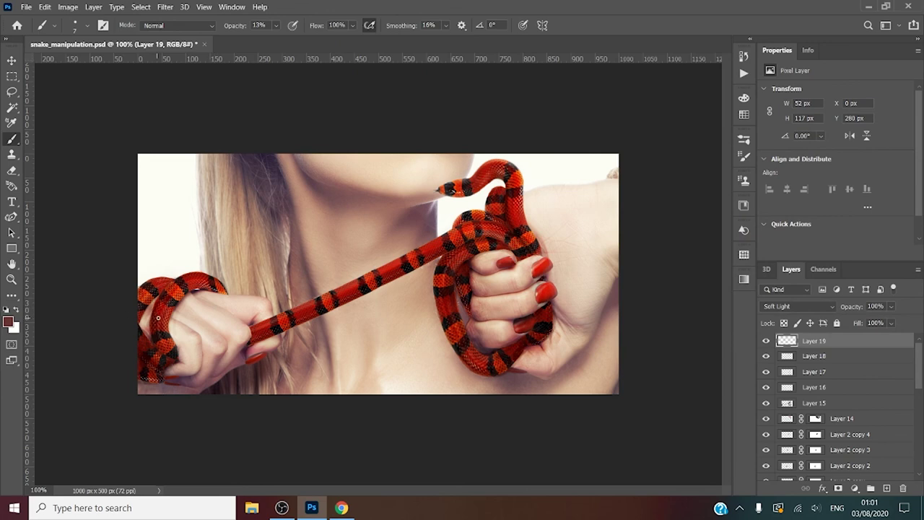
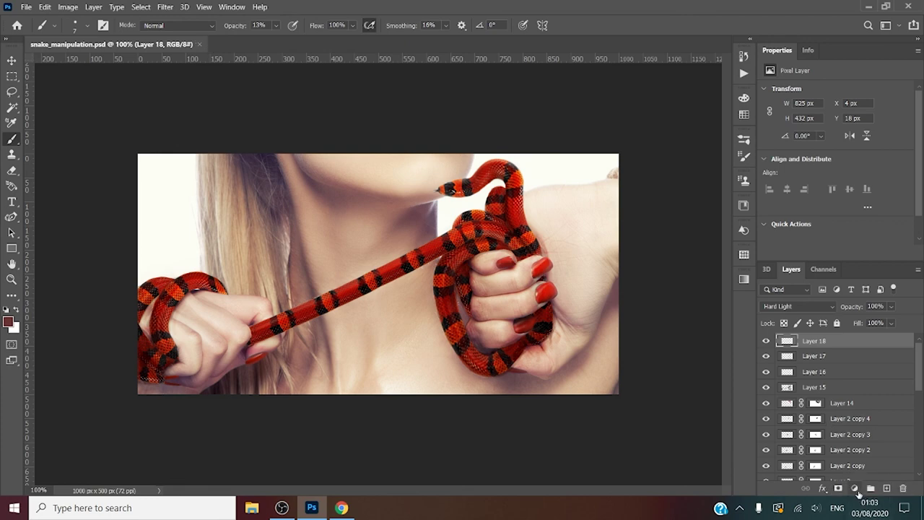
- Add a Curves adjustment layer and bend its curve into a contrast-boosting S-shape
left_click(856, 489)
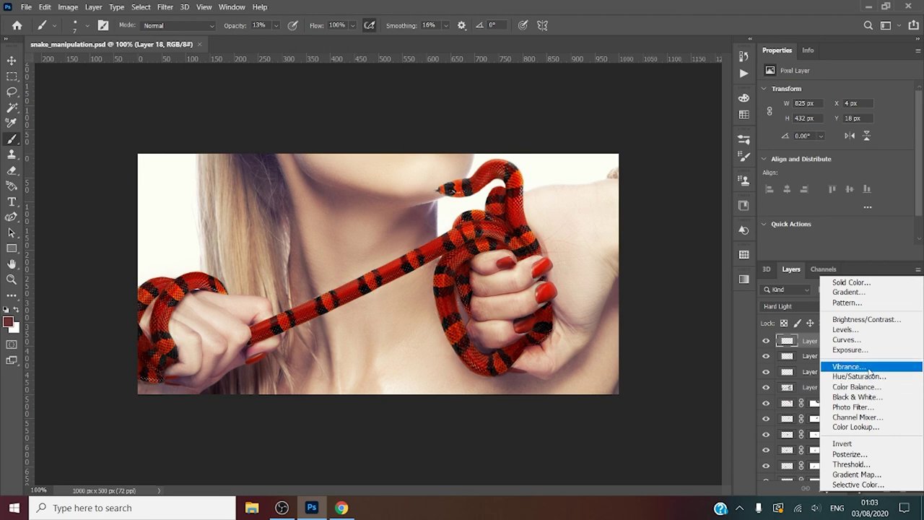
left_click(865, 339)
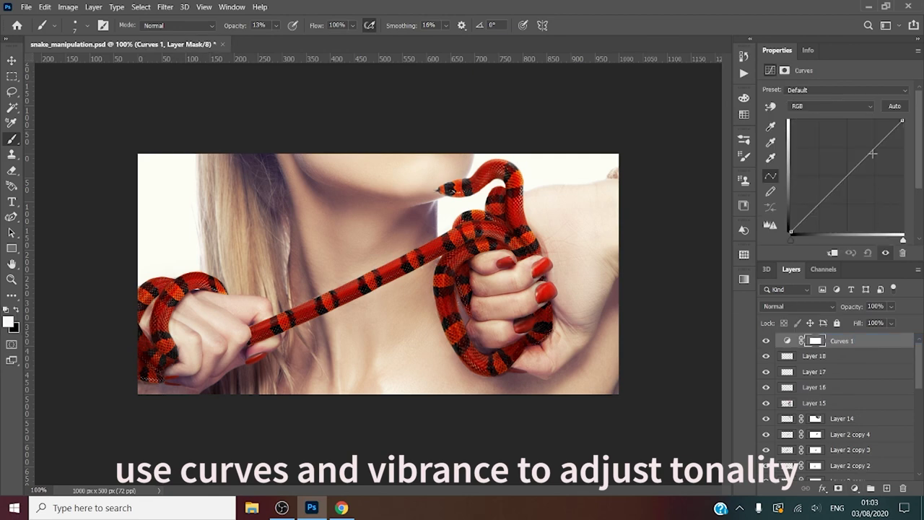
left_click_drag(873, 154, 870, 138)
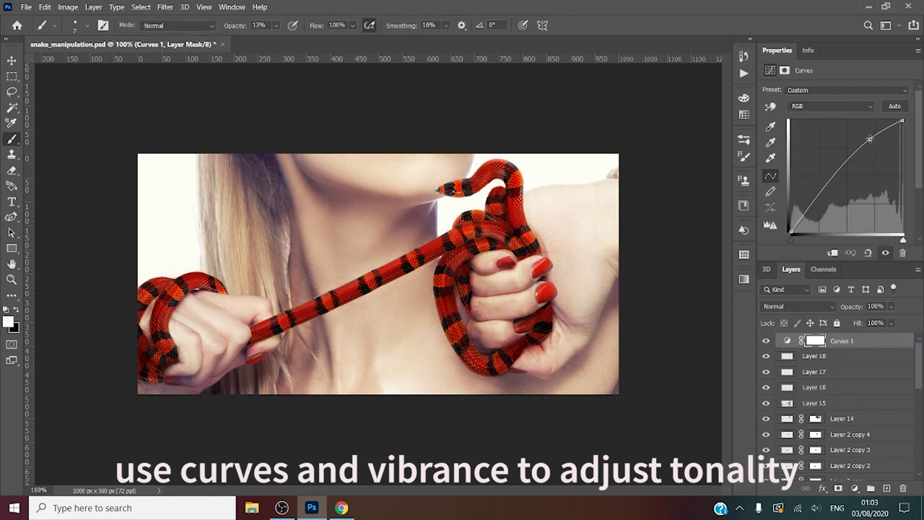
left_click_drag(813, 202, 818, 207)
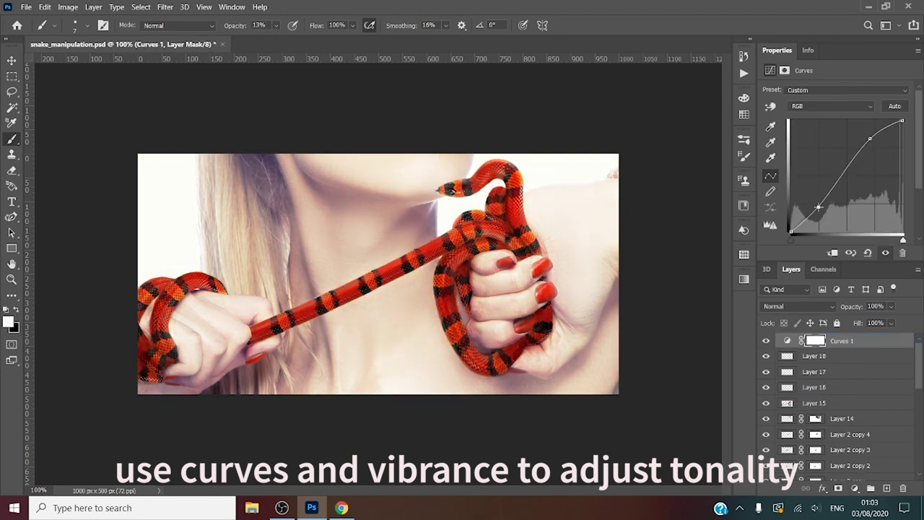
left_click_drag(870, 139, 853, 179)
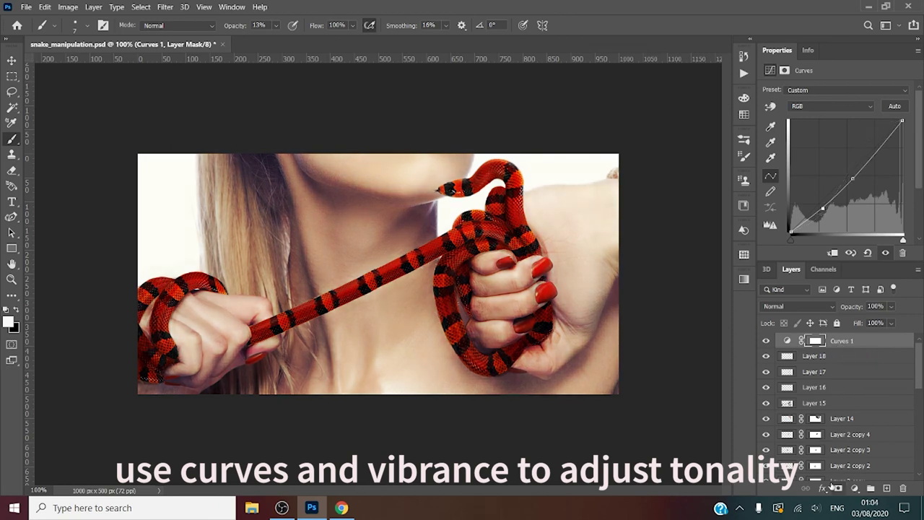
left_click(857, 489)
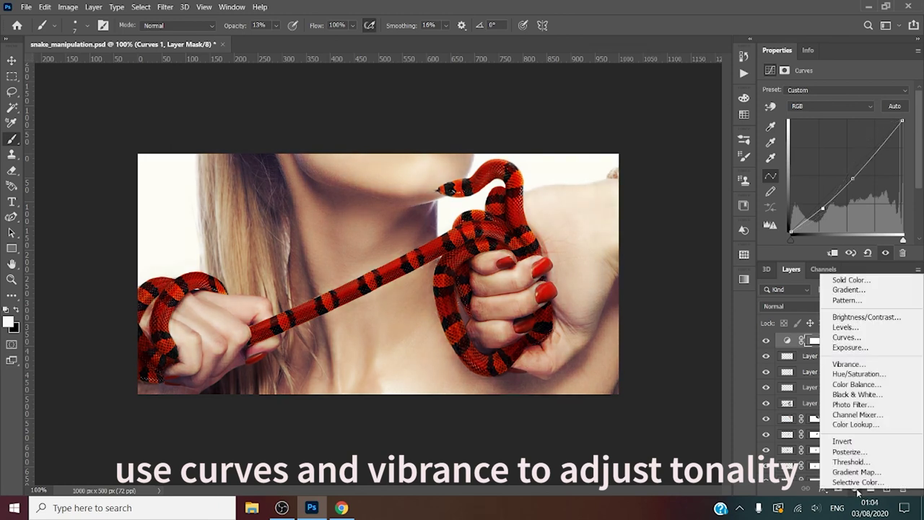
- Add a Vibrance adjustment layer with Vibrance +76 and Saturation -4
left_click(859, 366)
left_click_drag(836, 103, 897, 101)
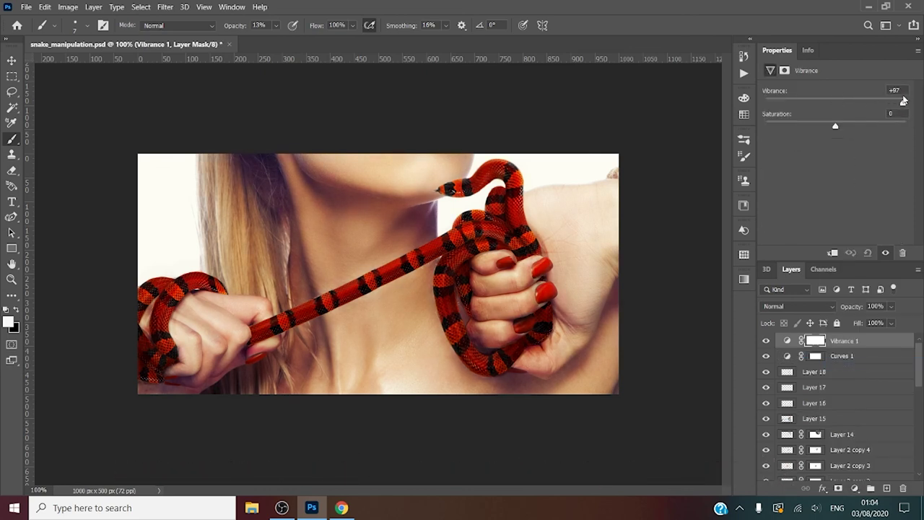
left_click_drag(897, 101, 888, 102)
mouse_move(835, 127)
left_mouse_down()
mouse_move(811, 125)
mouse_move(835, 127)
left_mouse_up()
left_click_drag(833, 128, 834, 128)
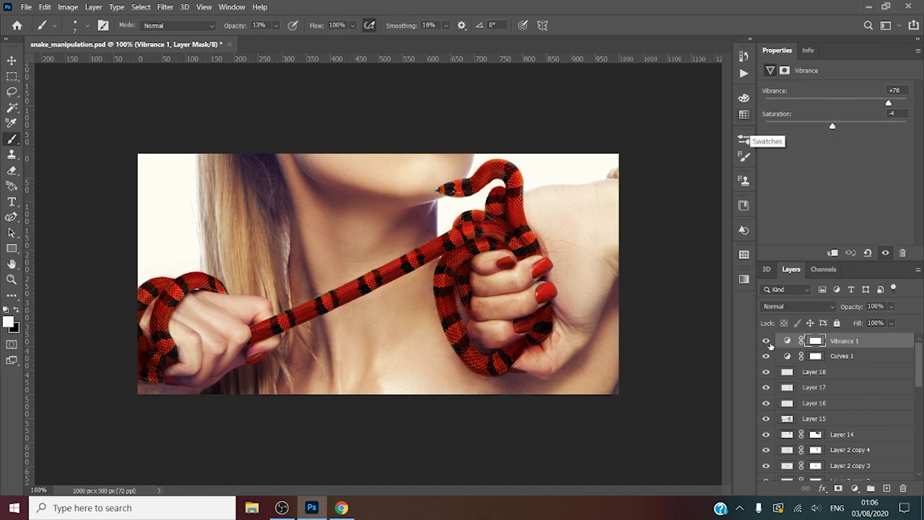
- Toggle the Vibrance and Curves layers' visibility to compare before and after
left_click(769, 342)
left_click(767, 342)
left_click(764, 357)
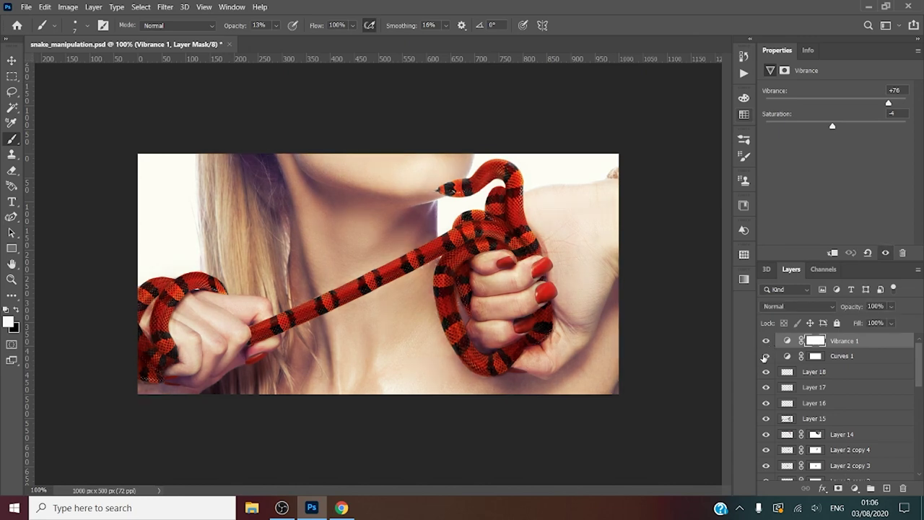
left_click(765, 356)
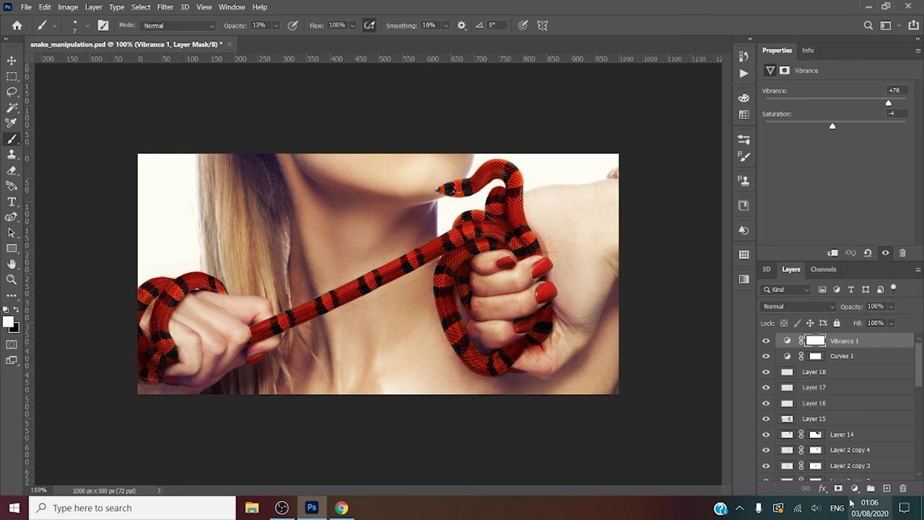
- Add a dark red #663333 Solid Color fill layer blended as Soft Light
left_click(855, 488)
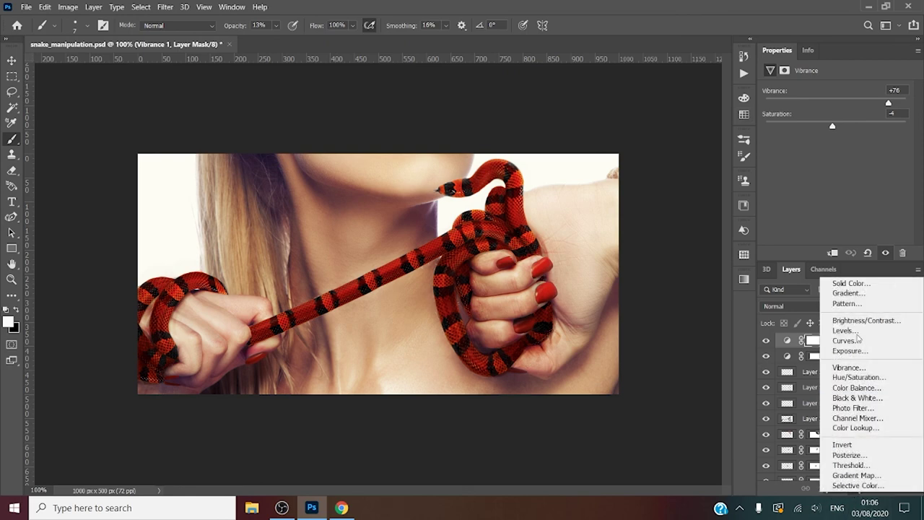
left_click(851, 283)
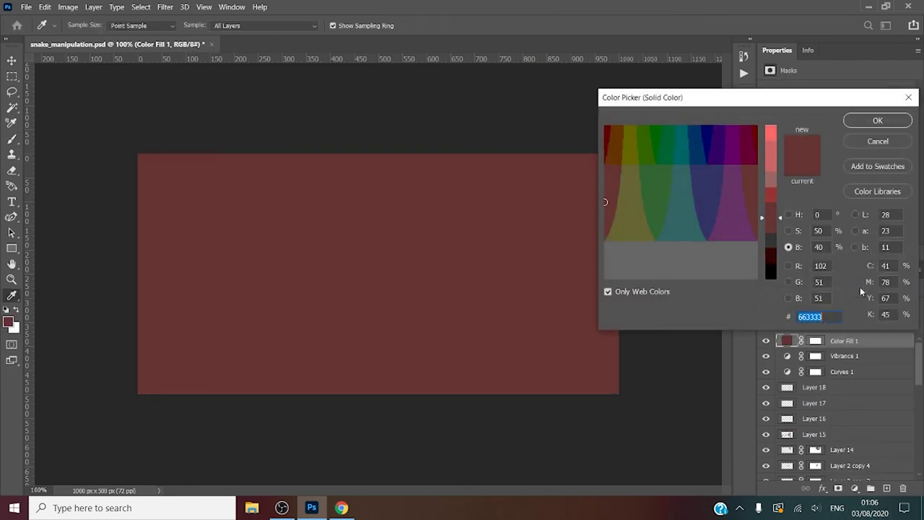
left_click(873, 122)
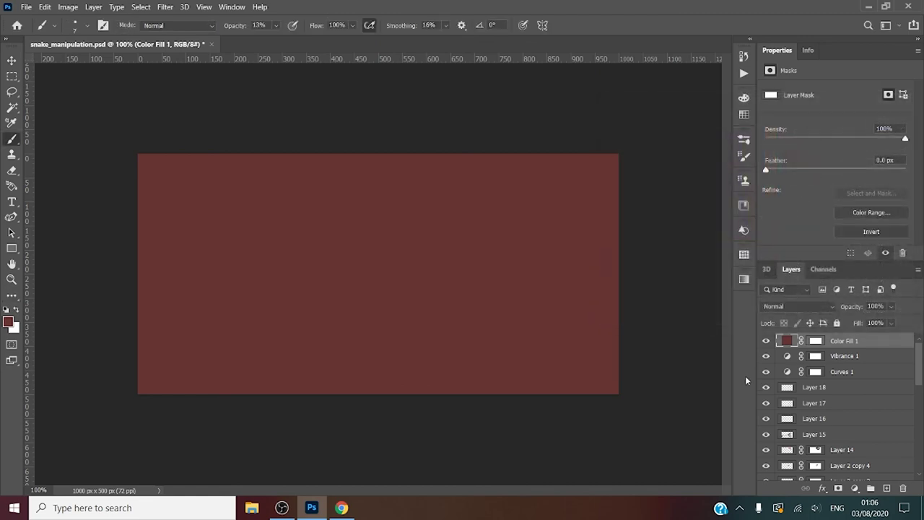
left_click(781, 307)
left_click(790, 348)
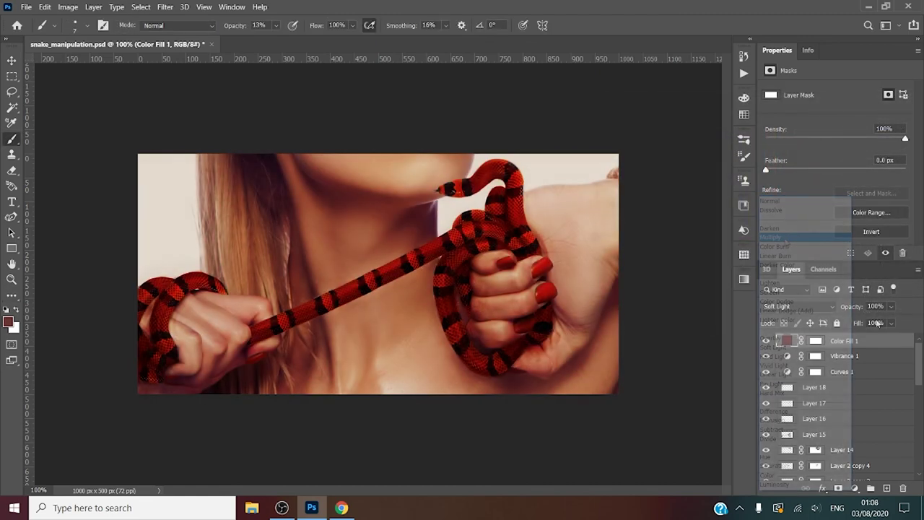
- Lower the colour fill's opacity to 57% and toggle its visibility to compare
left_click(887, 308)
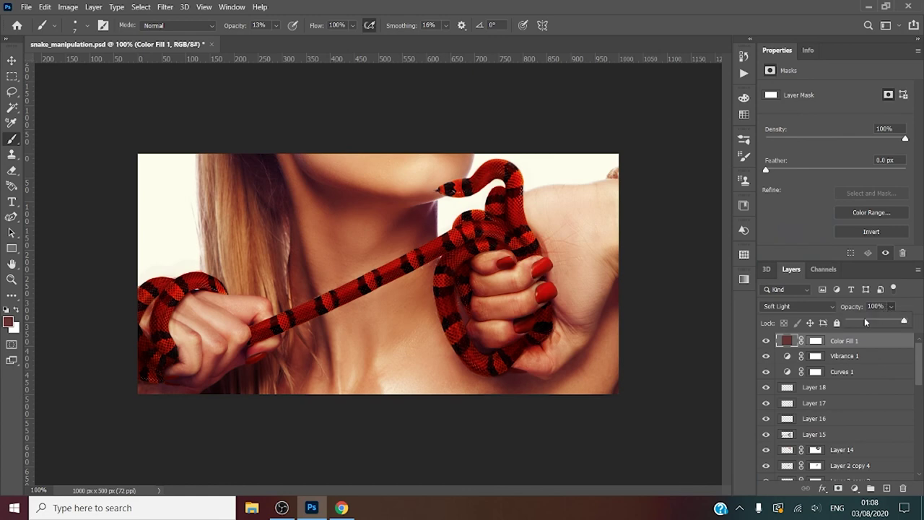
left_click_drag(864, 319, 881, 323)
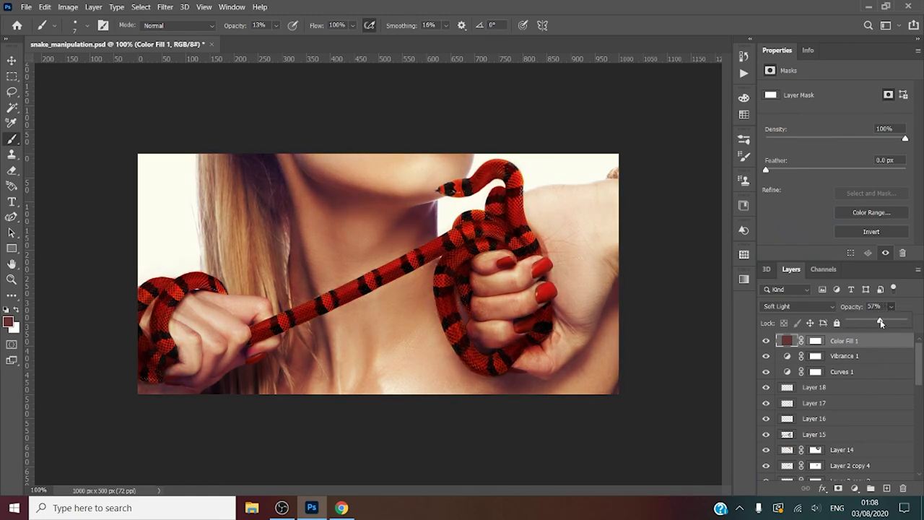
left_click(765, 340)
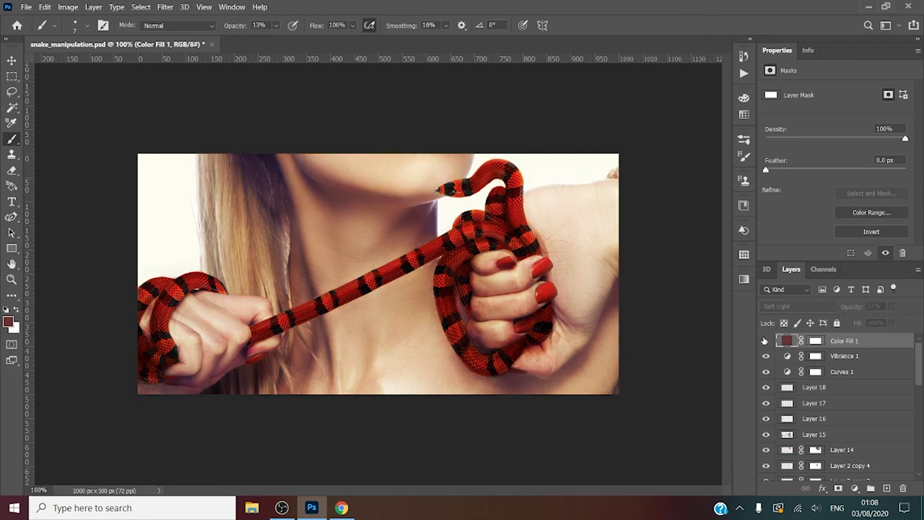
left_click(765, 340)
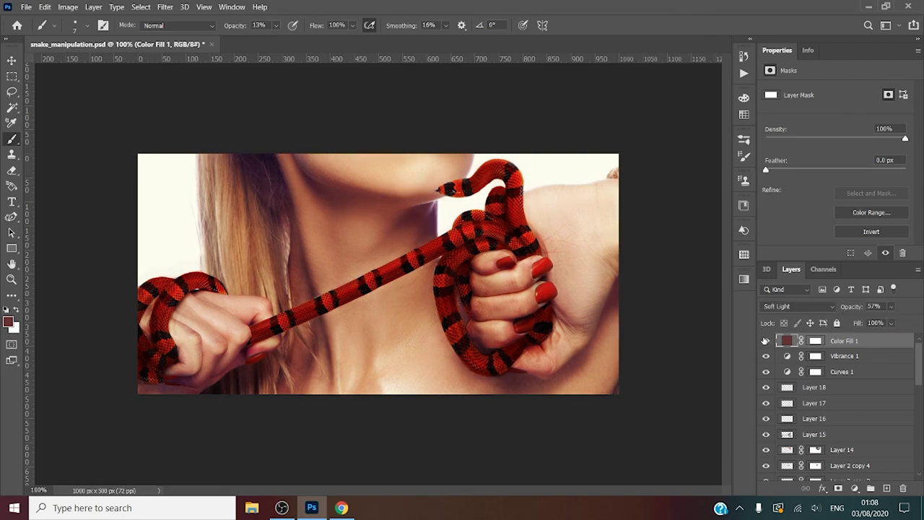